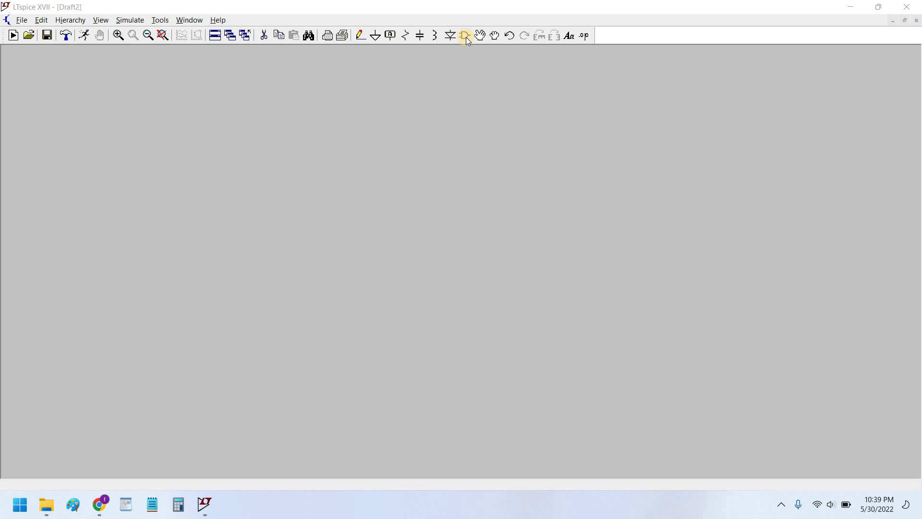
Open the component symbol browser, go up to the top-level symbol directory and enter the OpAmps folder
left_click(466, 37)
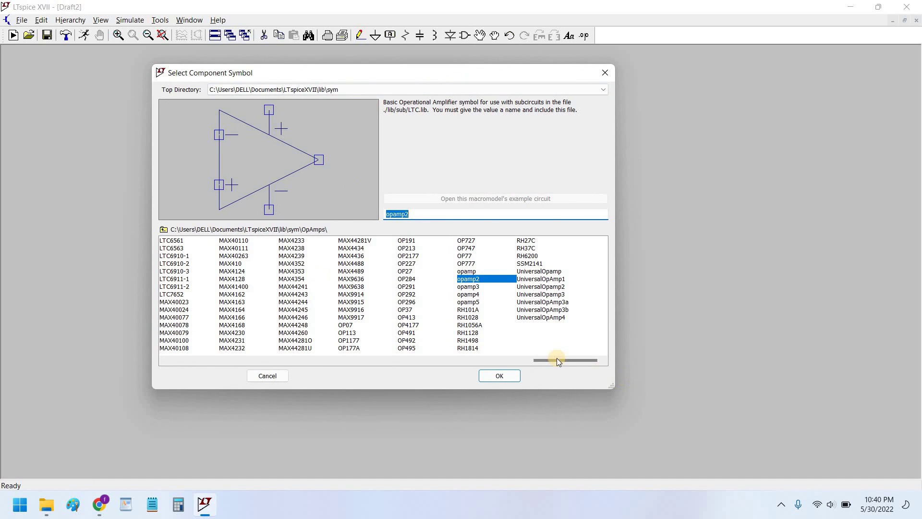
left_click_drag(557, 360, 187, 361)
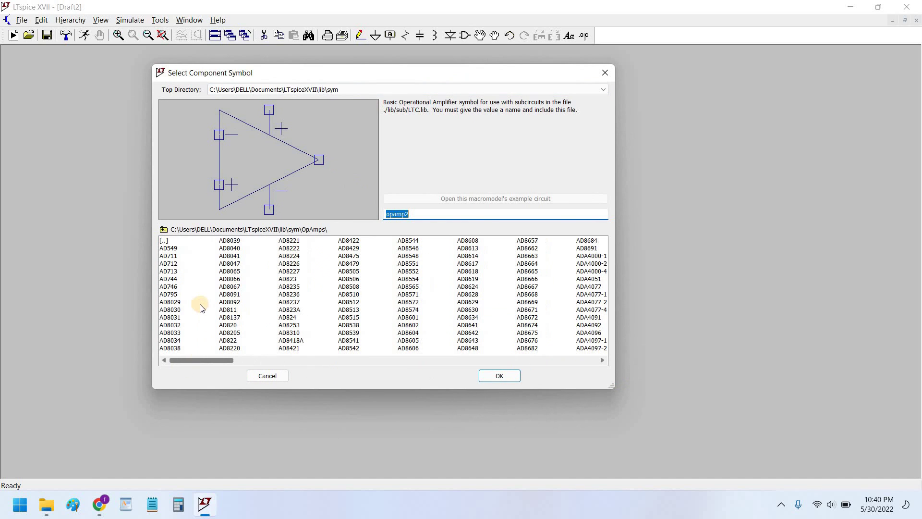
double_click(186, 240)
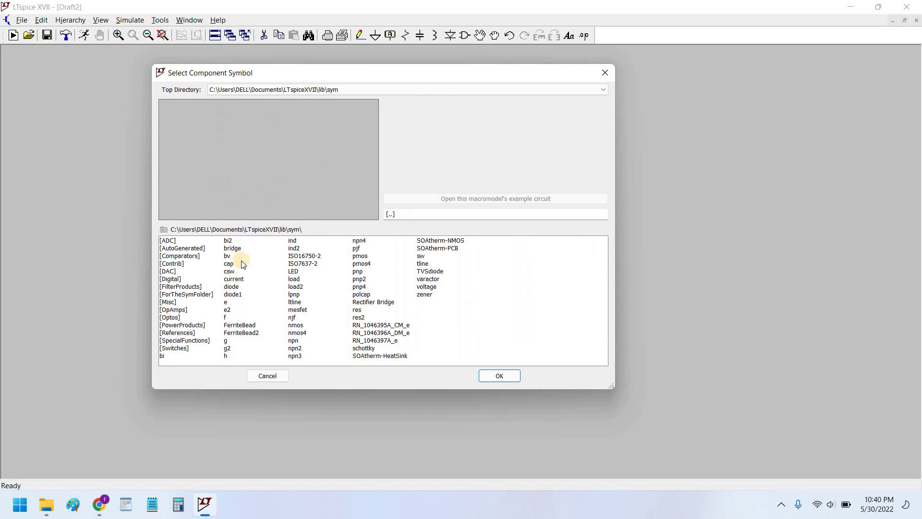
left_click(182, 310)
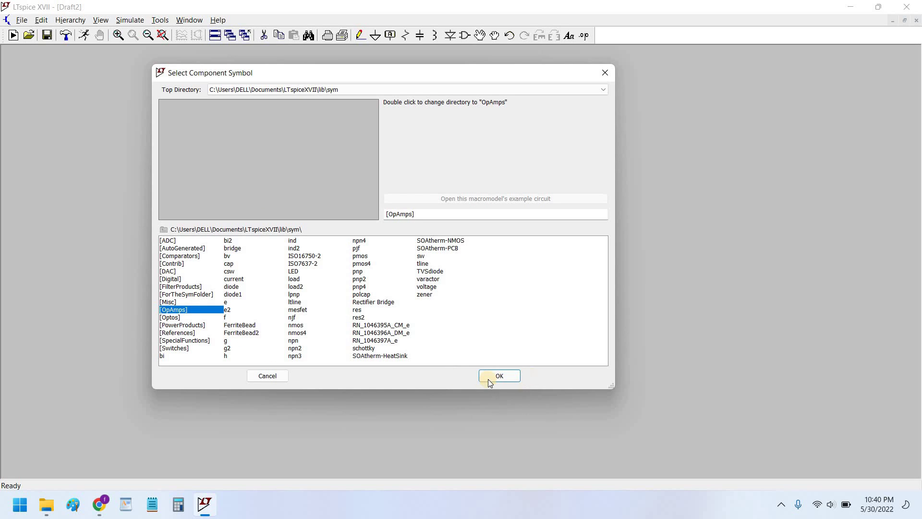
double_click(183, 308)
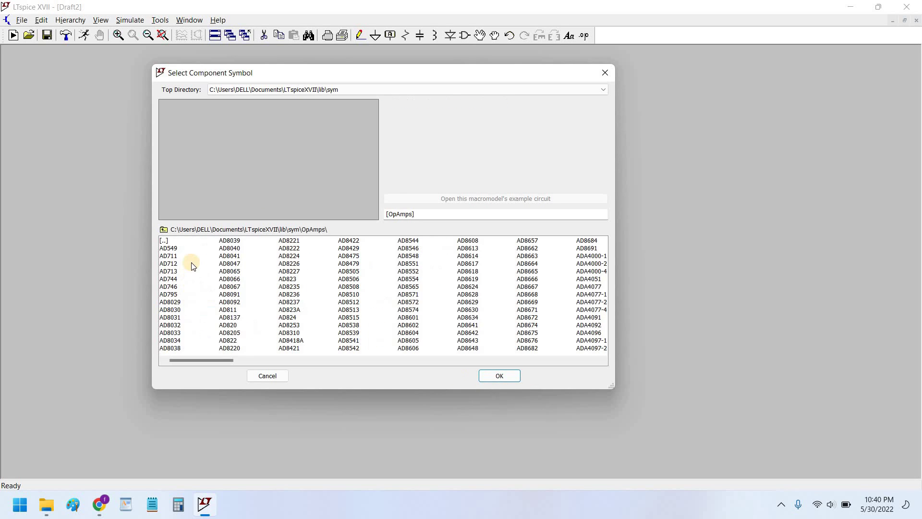
Compare the pin layouts of the generic opamp, opamp2, opamp3 and opamp4 symbols in the OpAmps library
mouse_move(224, 359)
left_mouse_down()
mouse_move(215, 360)
mouse_move(590, 356)
mouse_move(205, 360)
left_mouse_up()
left_click(201, 360)
left_click_drag(215, 359, 548, 358)
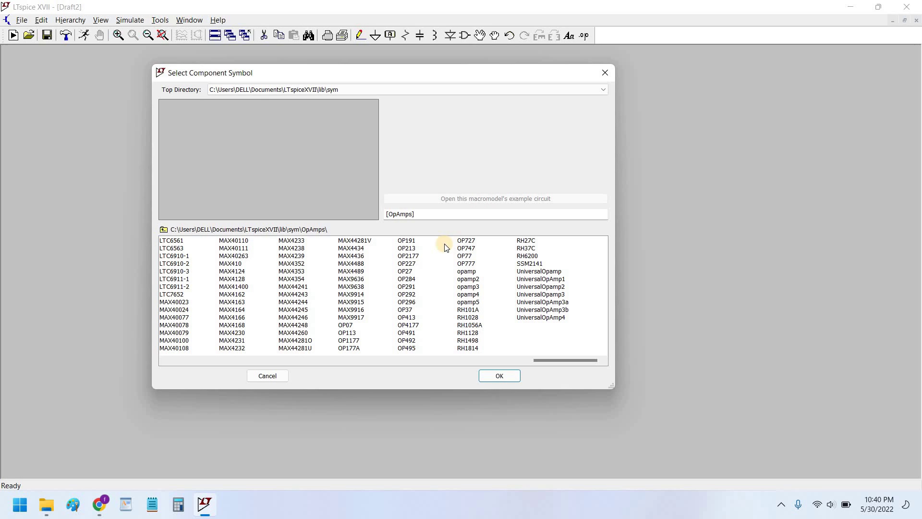
left_click(479, 272)
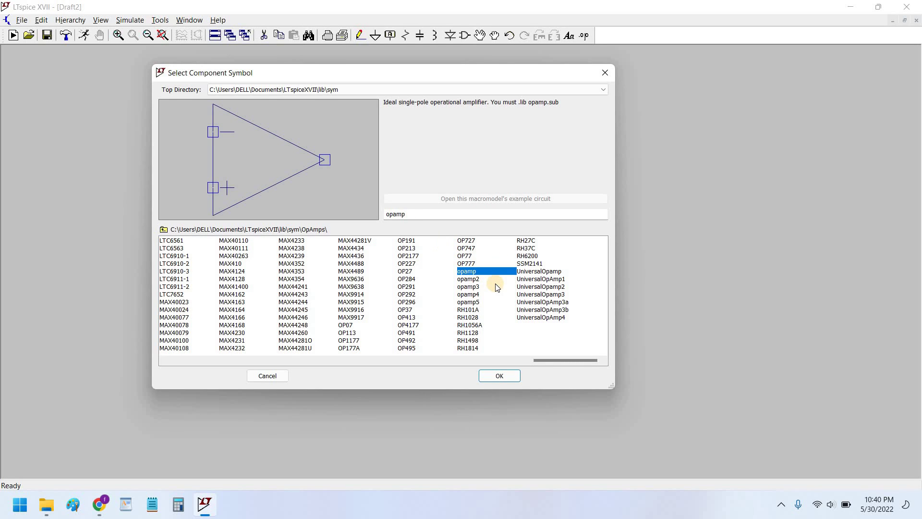
key("Down")
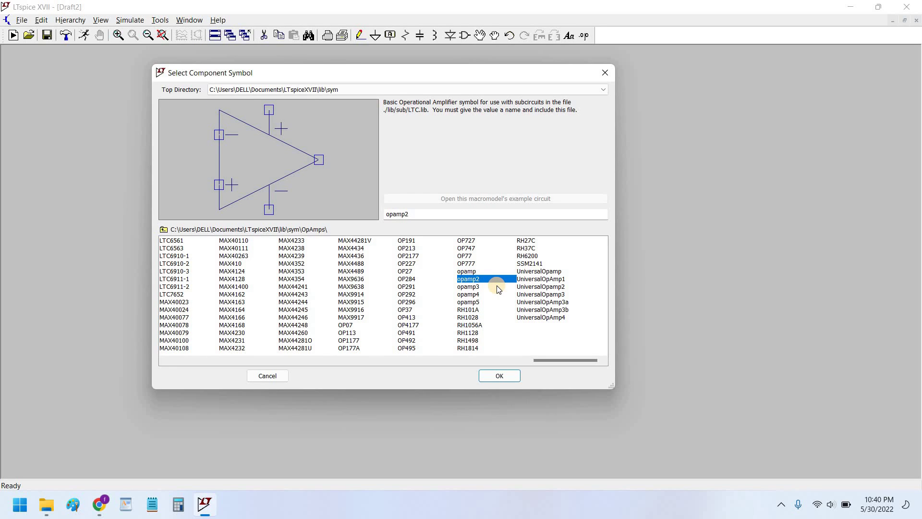
key("Down")
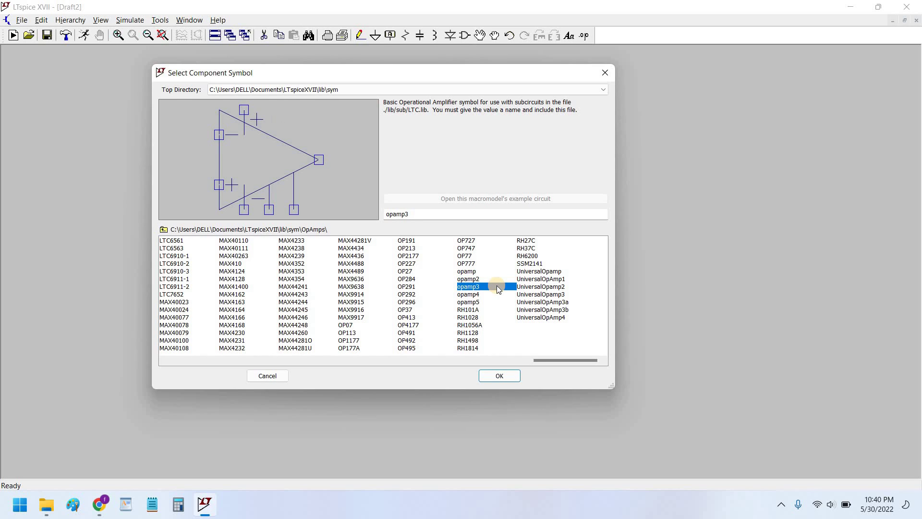
key("Up")
key("Up")
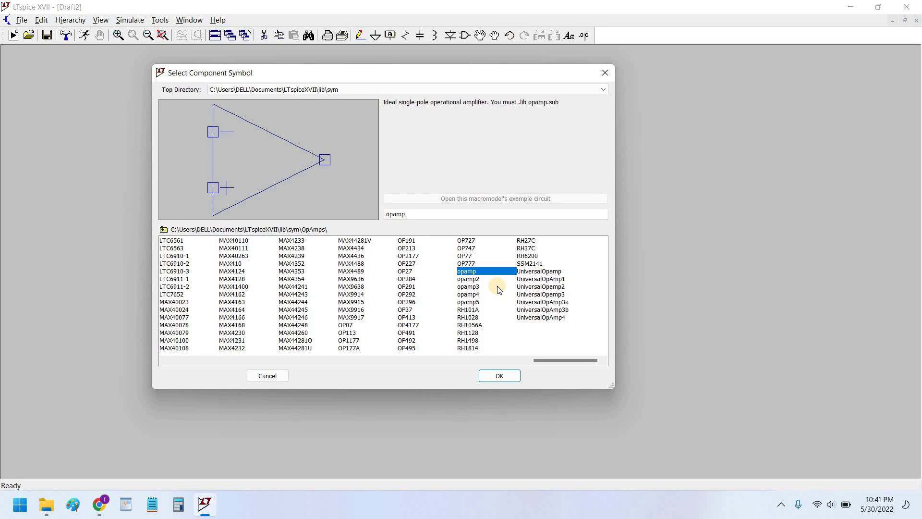
key("Down")
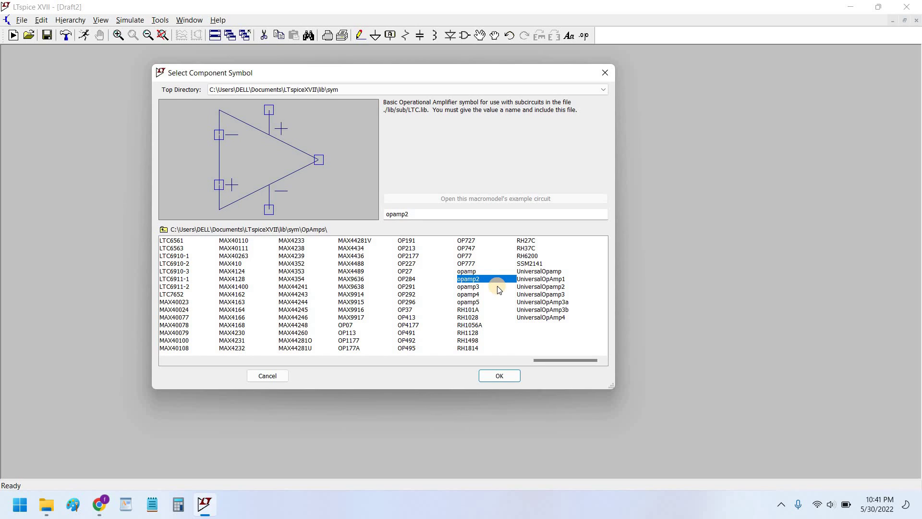
key("Down")
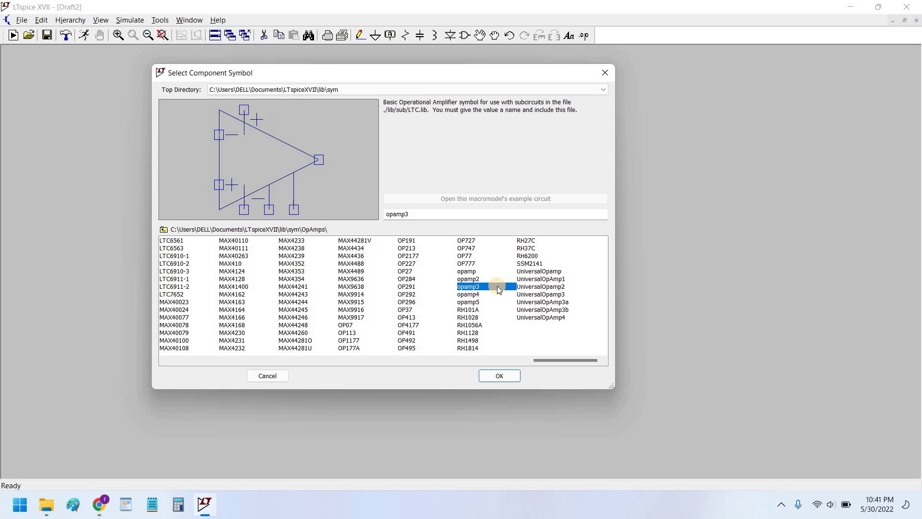
key("Up")
key("Down")
key("Down")
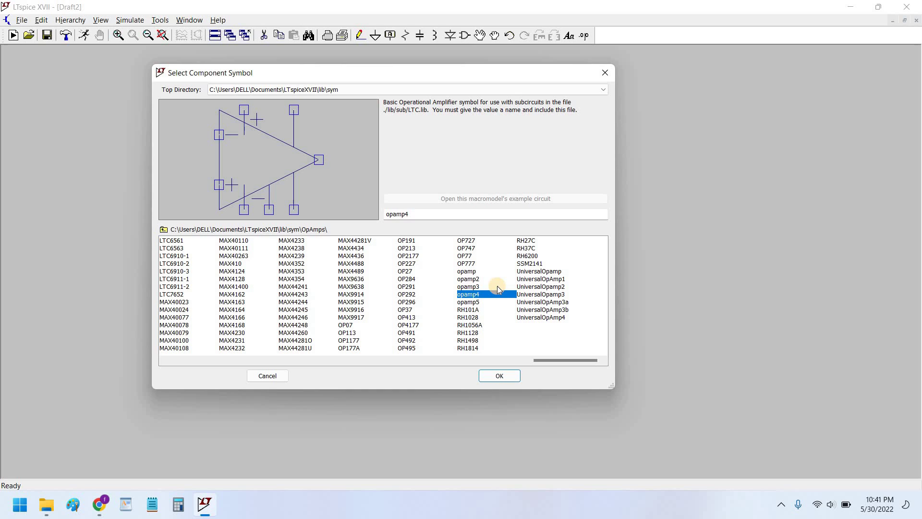
Place one opamp2 symbol near the middle of the empty schematic
key("Up")
key("Up")
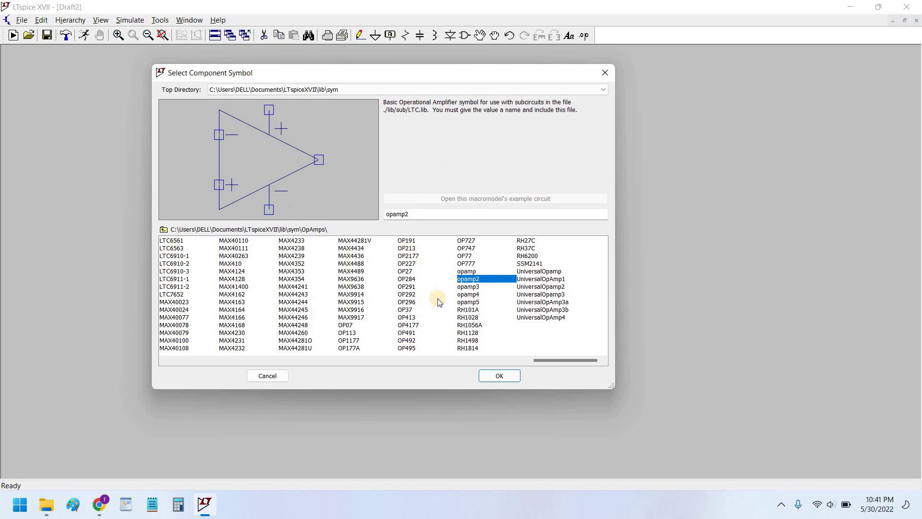
left_click(498, 376)
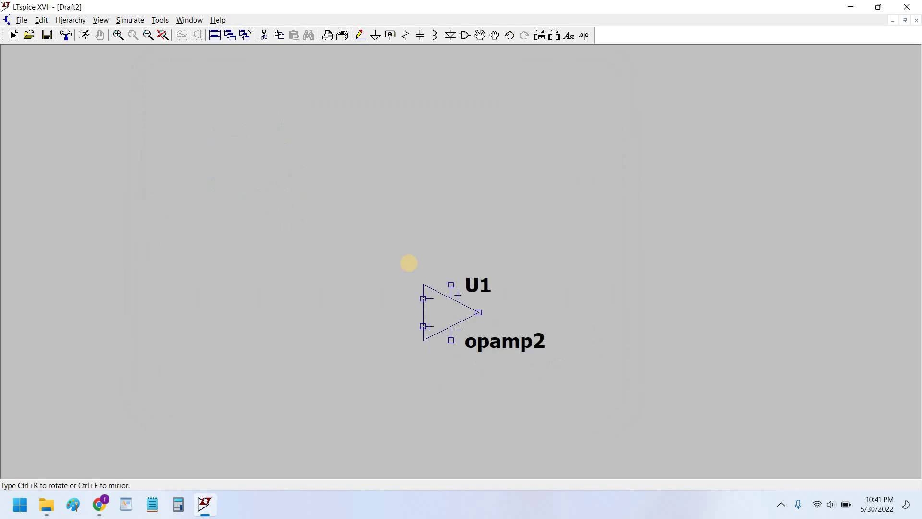
left_click(413, 263)
key("Escape")
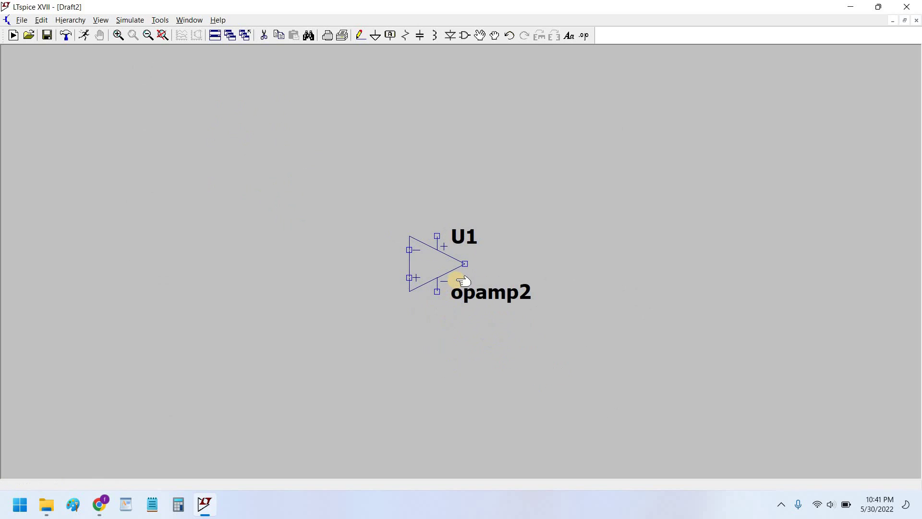
scroll(463, 282, "up", 3)
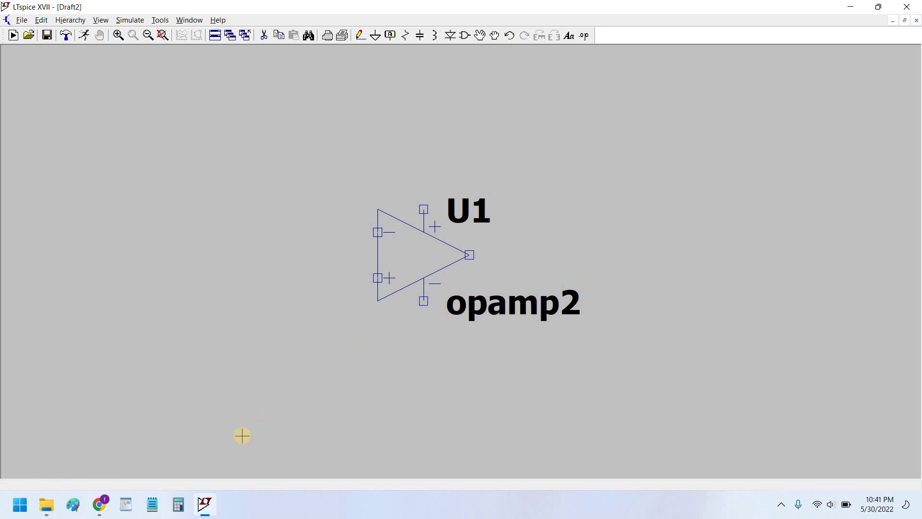
Switch to Chrome and open TI's OPA1656 product page from the opa1656 search results in a new tab
left_click(104, 502)
left_click(230, 463)
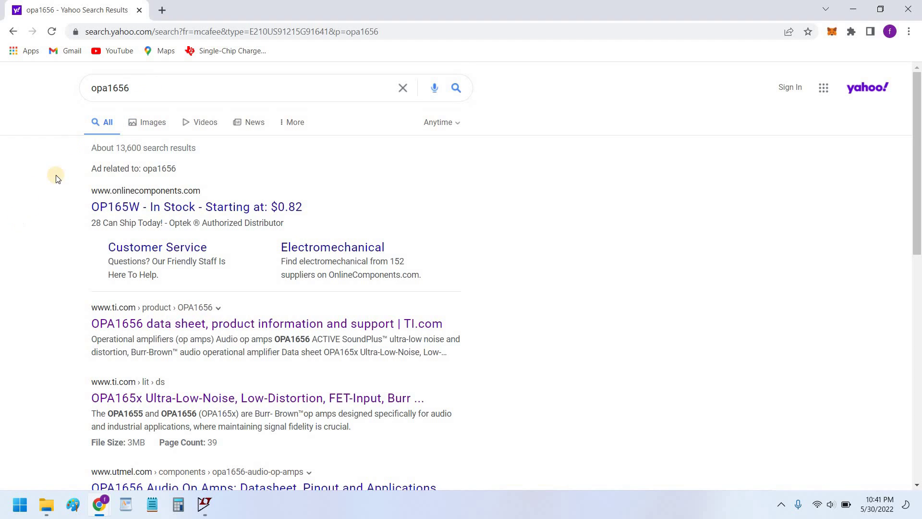
left_click(36, 205)
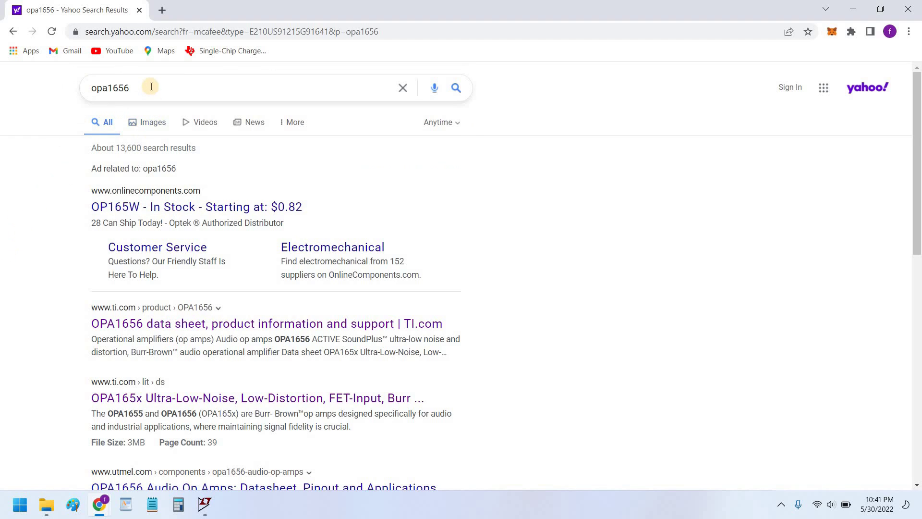
left_click(166, 91)
left_click(2, 236)
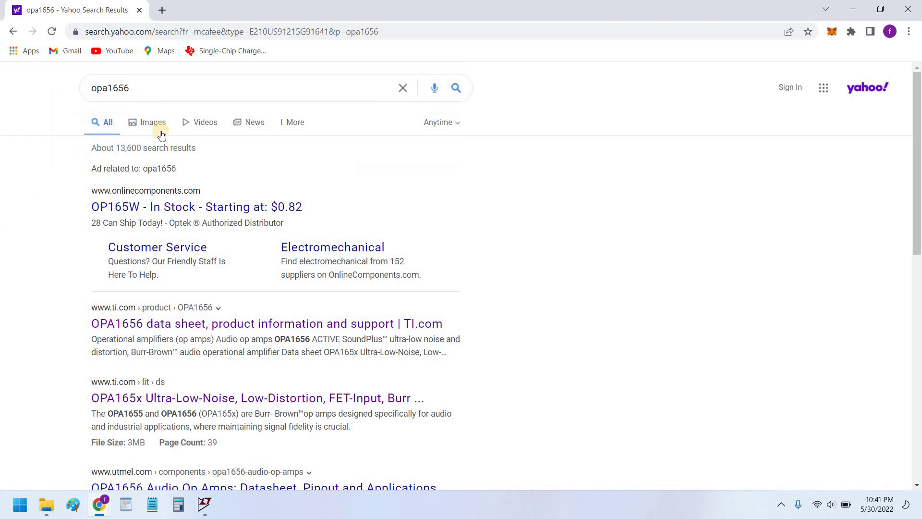
left_click(141, 90)
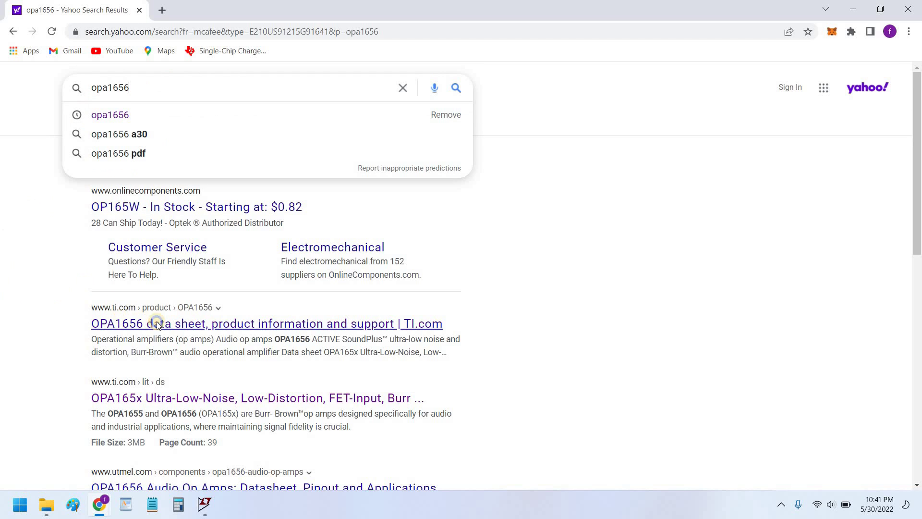
right_click(117, 316)
left_click(153, 330)
View the OPA165x data sheet PDF and review the features and description on its first page
key("ctrl+Tab")
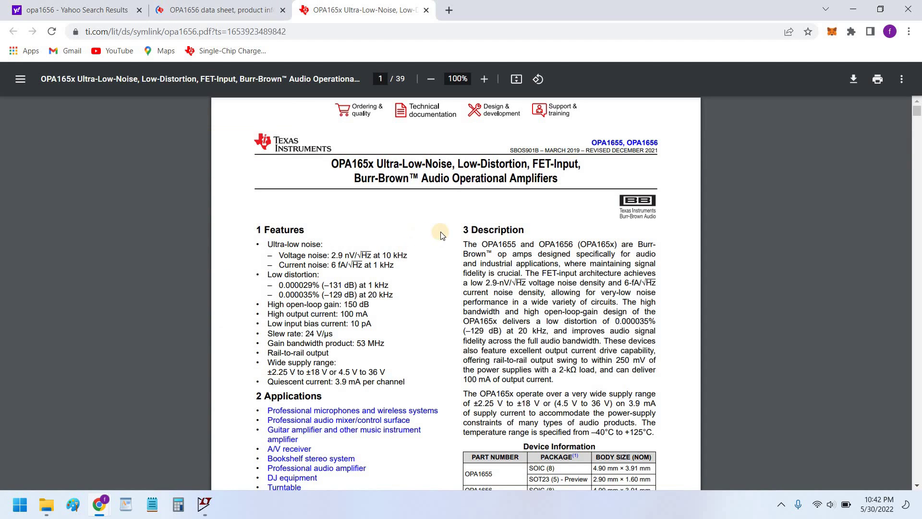
scroll(459, 187, "up", 2)
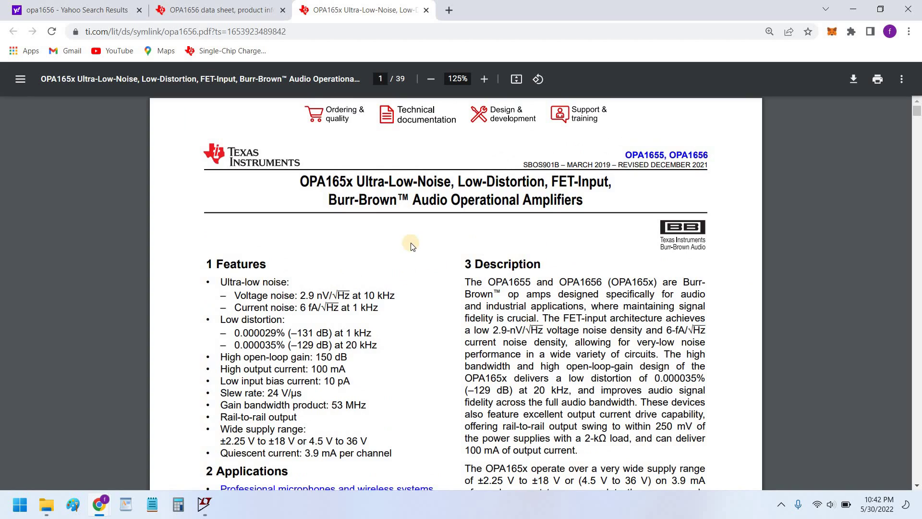
scroll(415, 231, "down", 3)
scroll(416, 232, "up", 3)
scroll(416, 232, "down", 10)
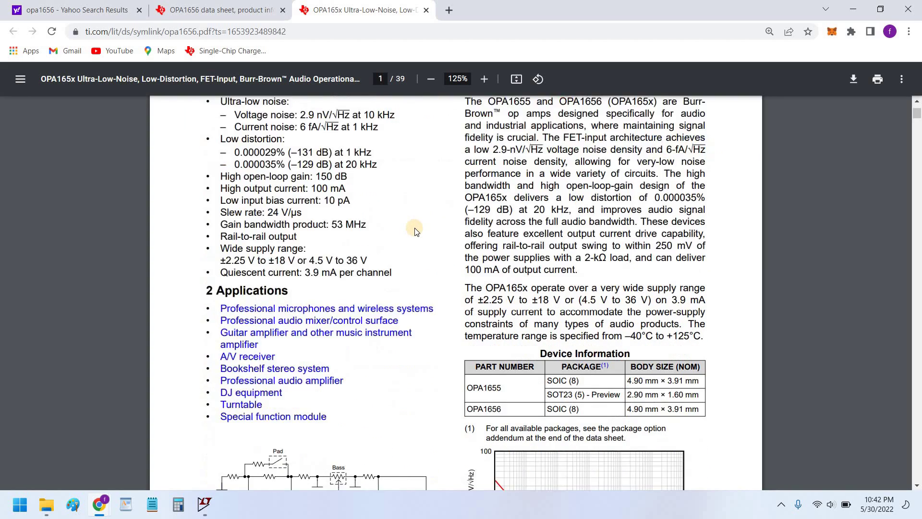
Return to the OPA1656 product page and show its design tools and simulation resources
key("ctrl+shift+Tab")
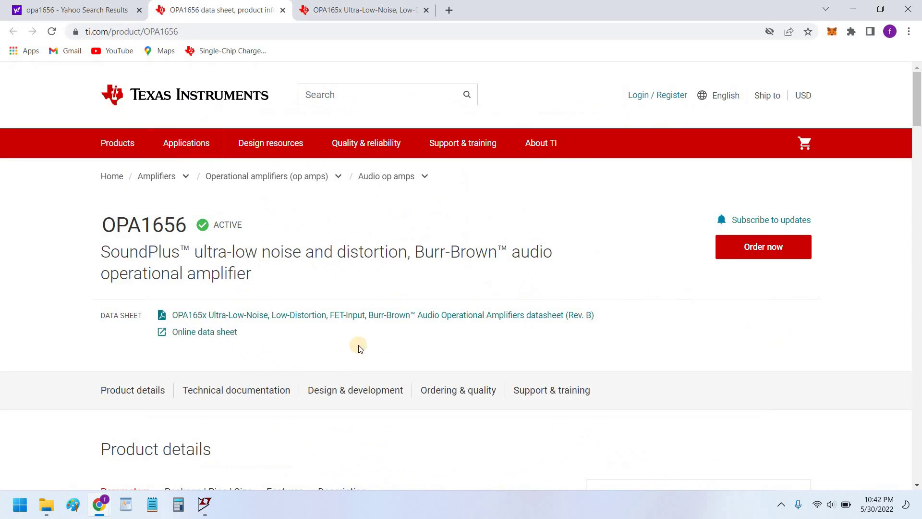
scroll(374, 269, "down", 2)
scroll(325, 232, "up", 2)
scroll(403, 338, "down", 1)
left_click(385, 330)
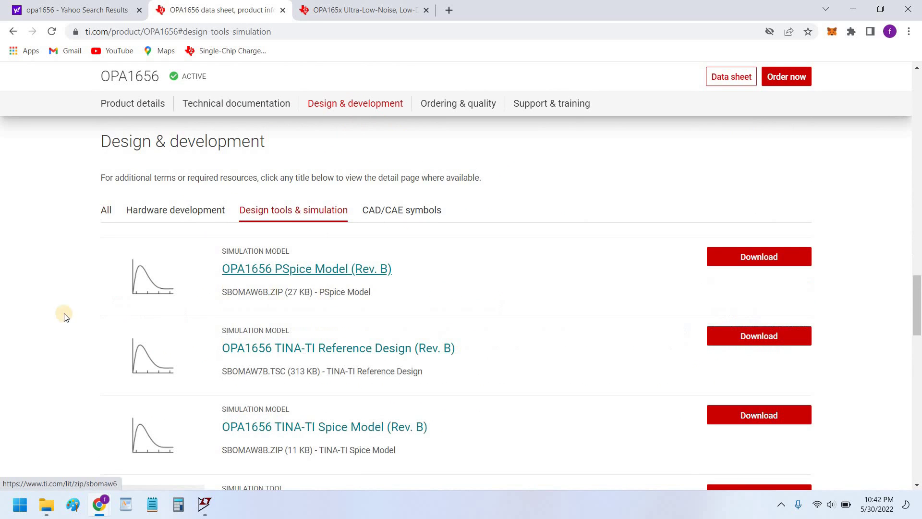
Download the OPA1656 PSpice Model (Rev. B) archive and show the downloaded file in its folder
scroll(331, 295, "down", 1)
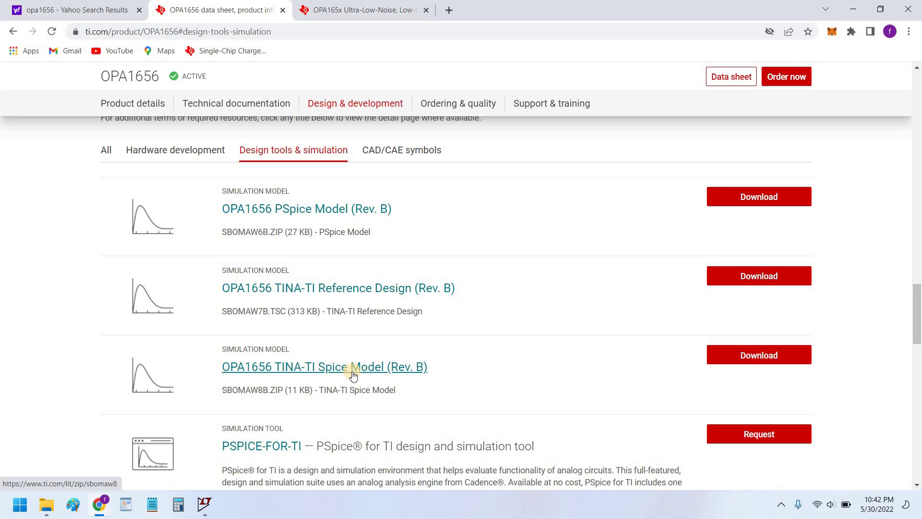
left_click(286, 212)
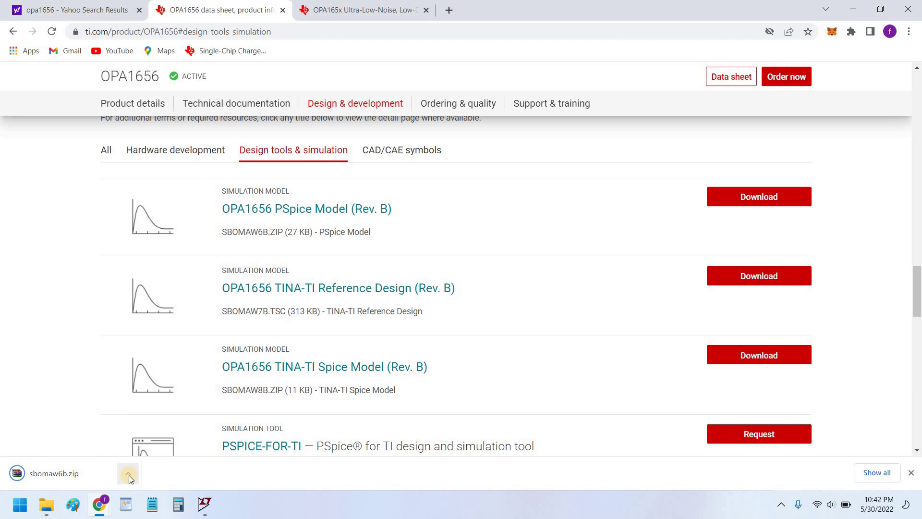
left_click(134, 468)
left_click(149, 429)
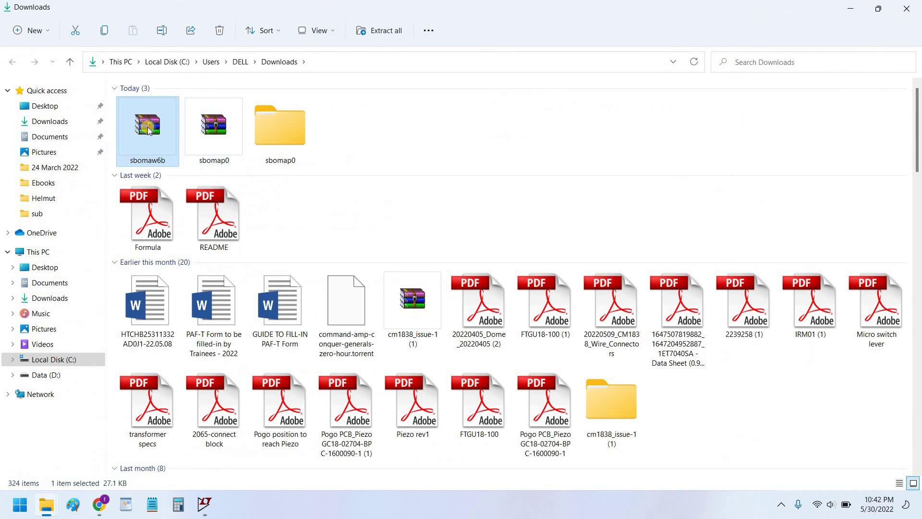
Extract the sbomaw6b archive with WinRAR into a sbomaw6b folder in Downloads, and close the archive window
right_click(150, 126)
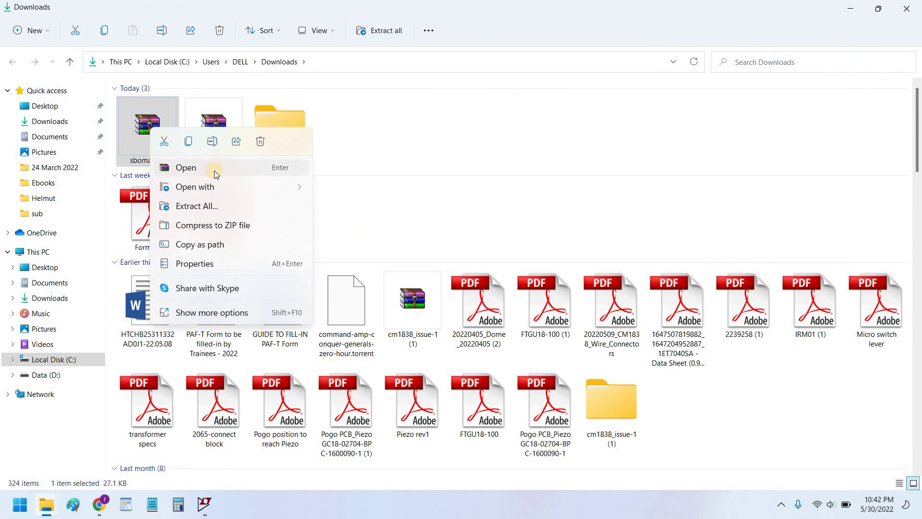
left_click(215, 168)
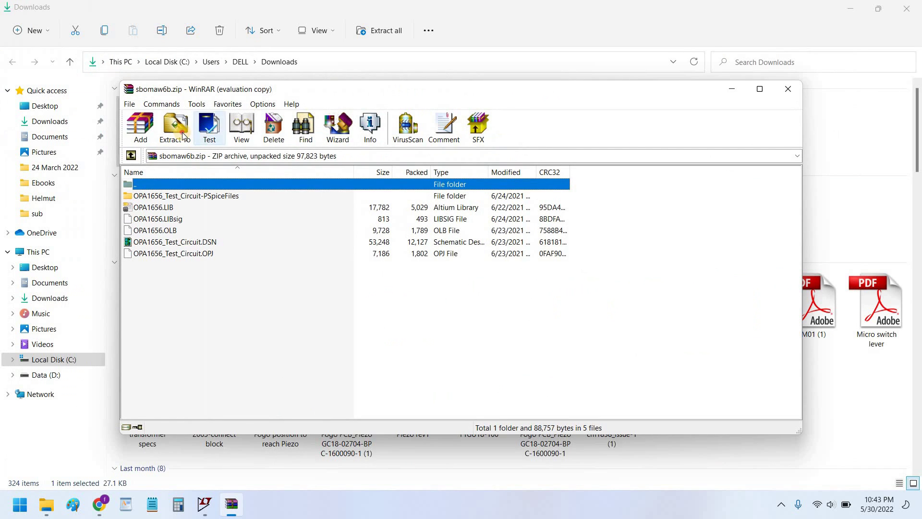
left_click(183, 136)
left_click(526, 264)
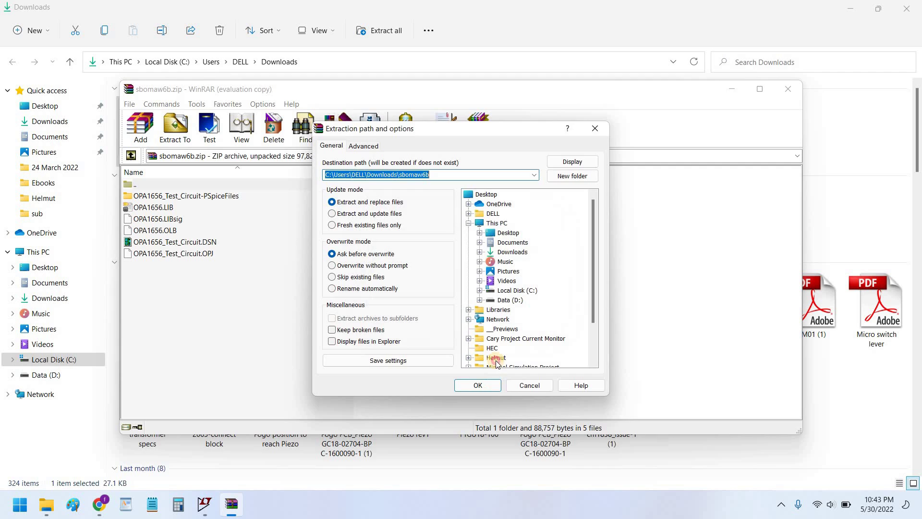
key("Return")
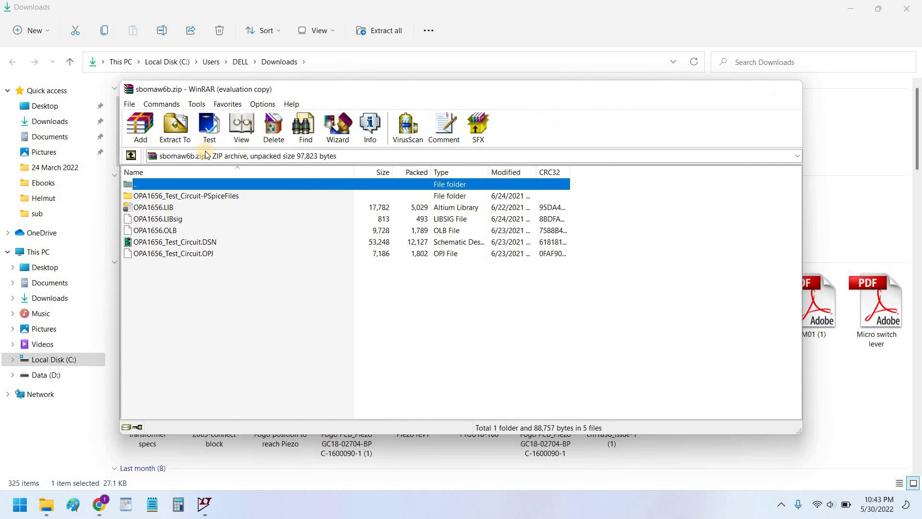
key("Escape")
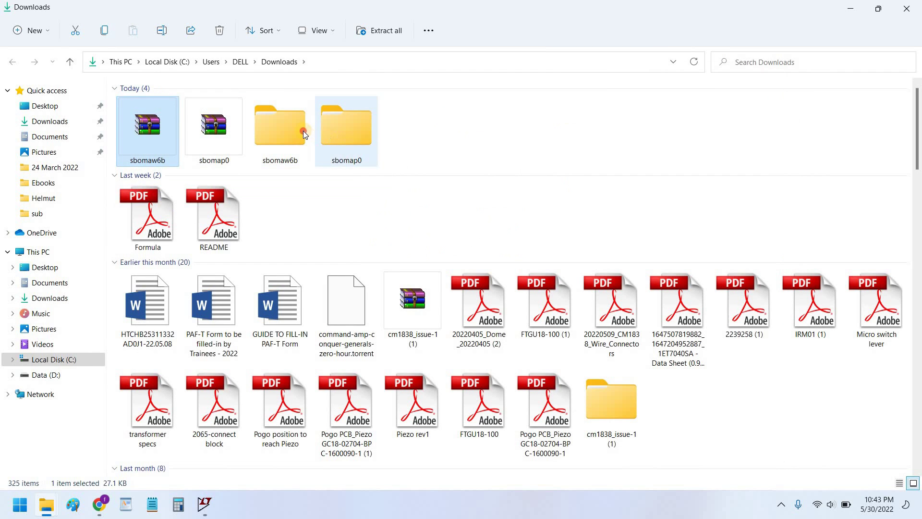
Open the extracted sbomaw6b folder and look over the files it contains
double_click(303, 131)
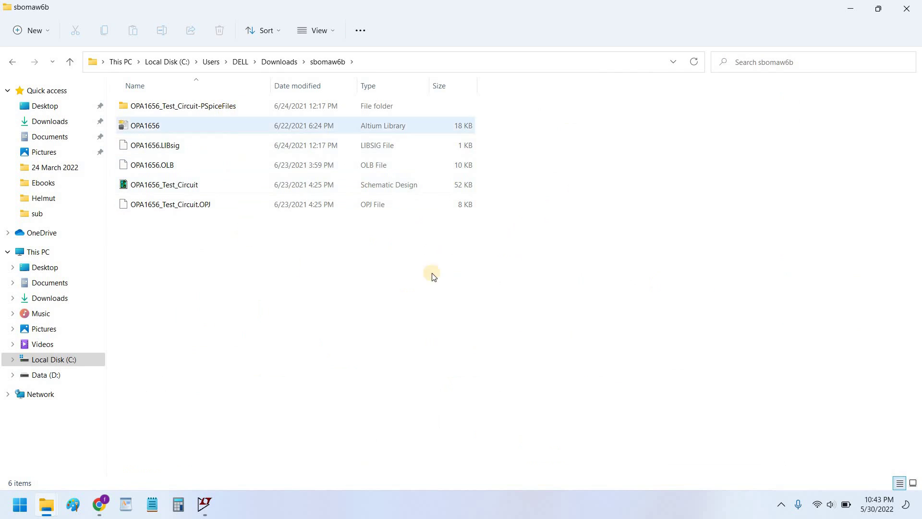
left_click_drag(511, 281, 195, 100)
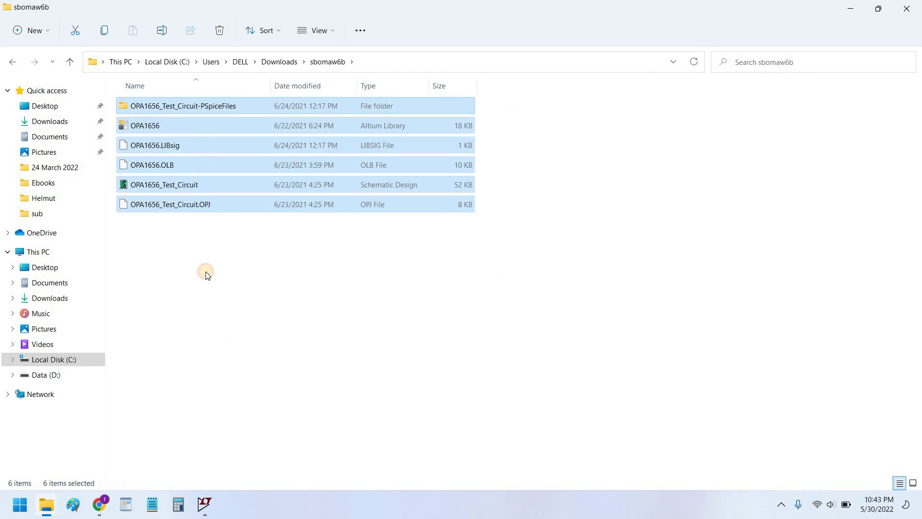
left_click(206, 274)
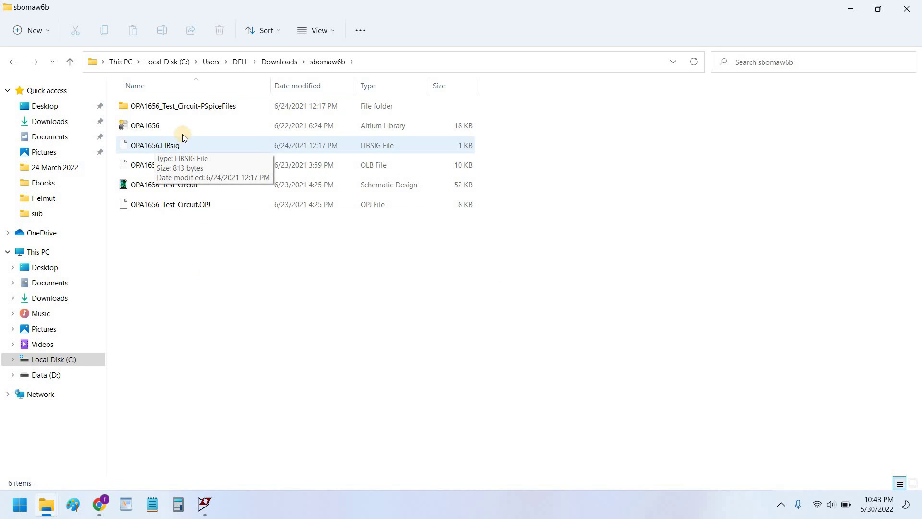
Check the file type of the OPA1656 library in its properties, and close the properties window
right_click(147, 131)
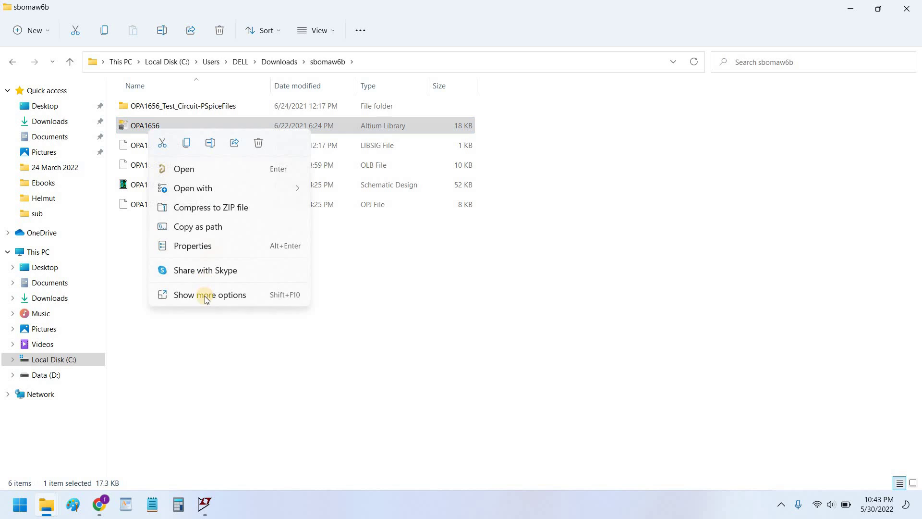
left_click(204, 295)
left_click(269, 285)
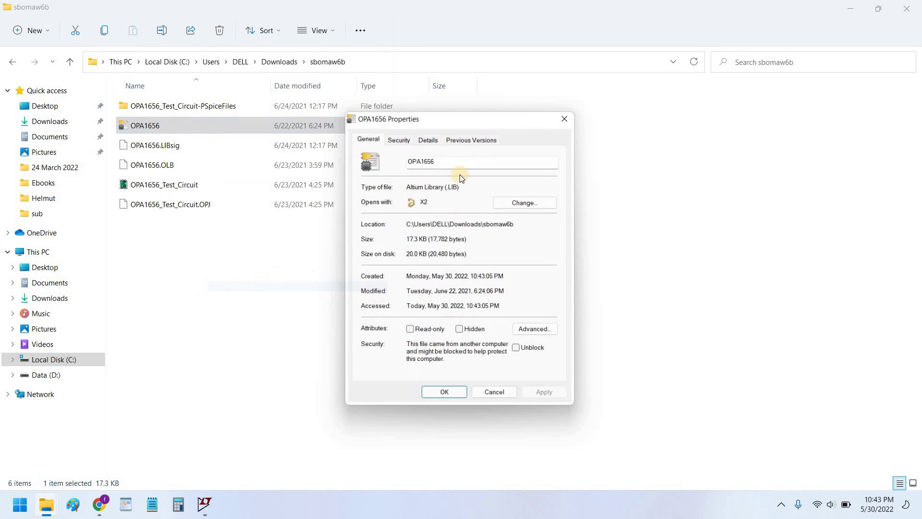
left_click_drag(432, 107, 235, 82)
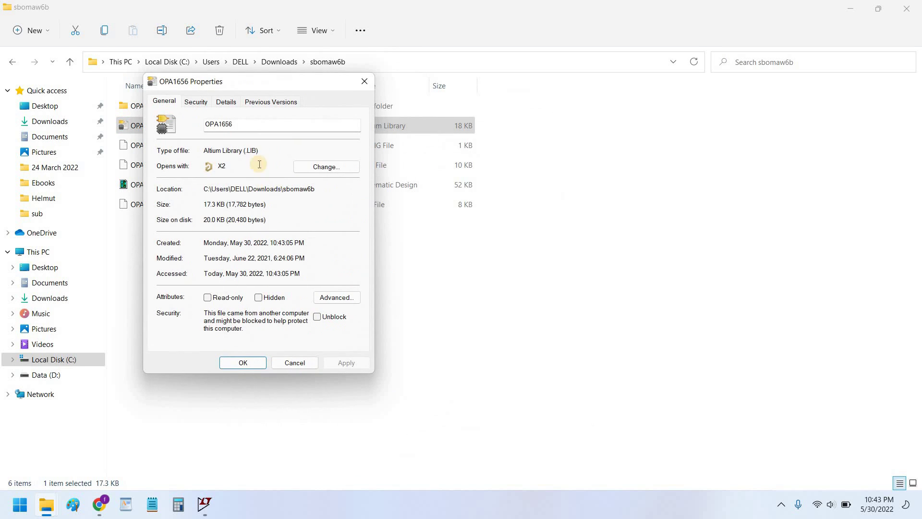
double_click(245, 151)
left_click_drag(231, 150, 241, 150)
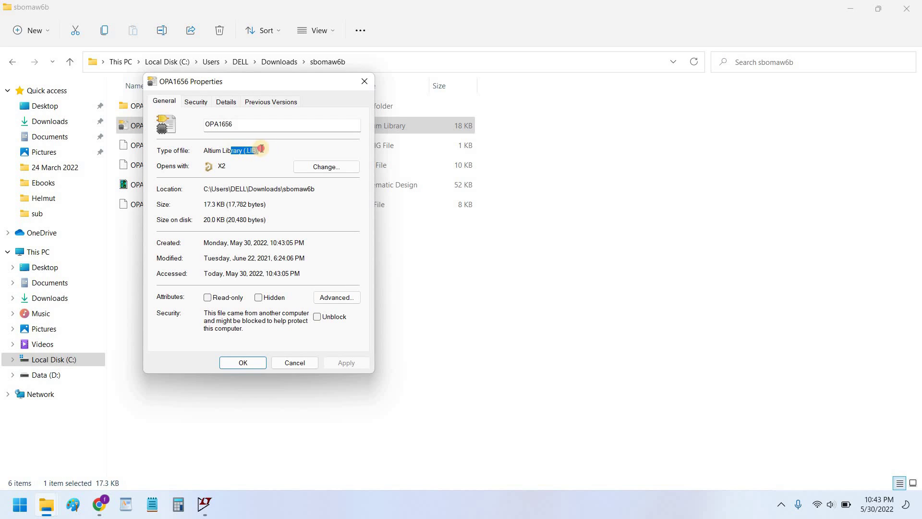
left_click(261, 364)
left_click(288, 345)
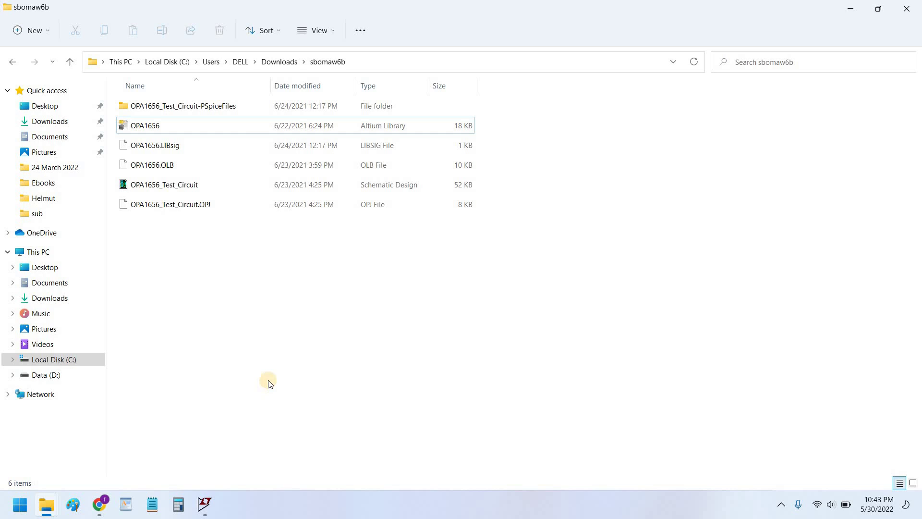
Copy the OPA1656 library file and go to C:\Program Files\LTC\LTspiceXVII\lib
right_click(138, 131)
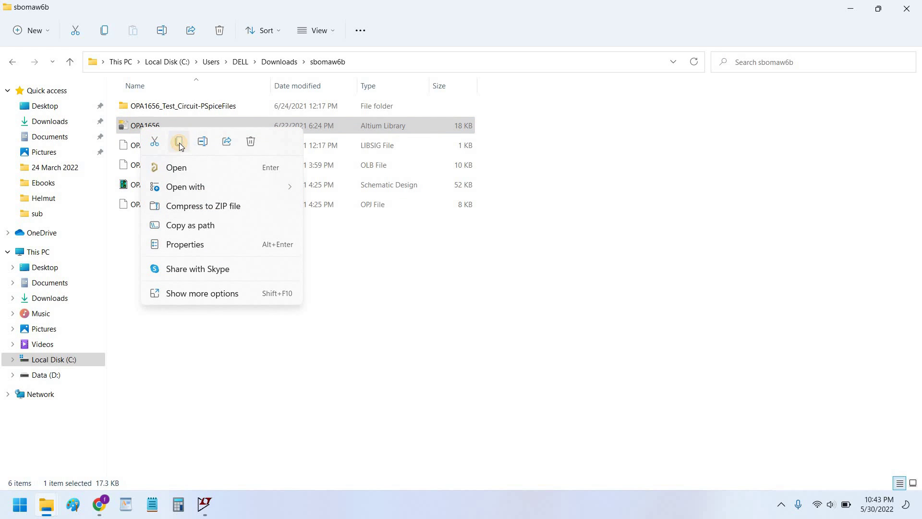
left_click(179, 143)
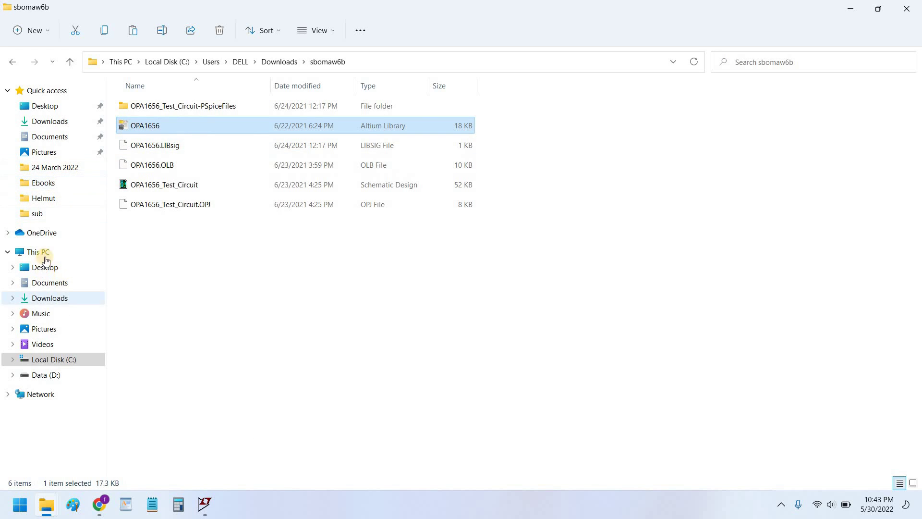
left_click(68, 361)
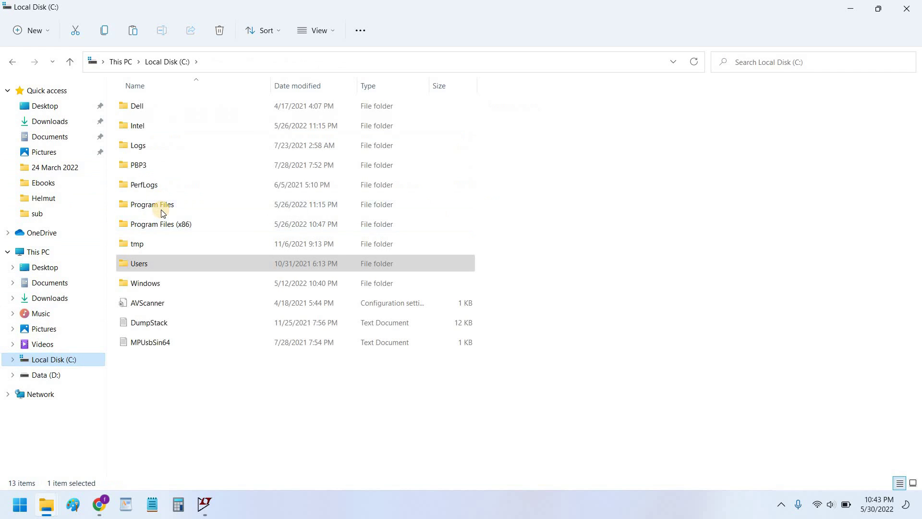
double_click(163, 206)
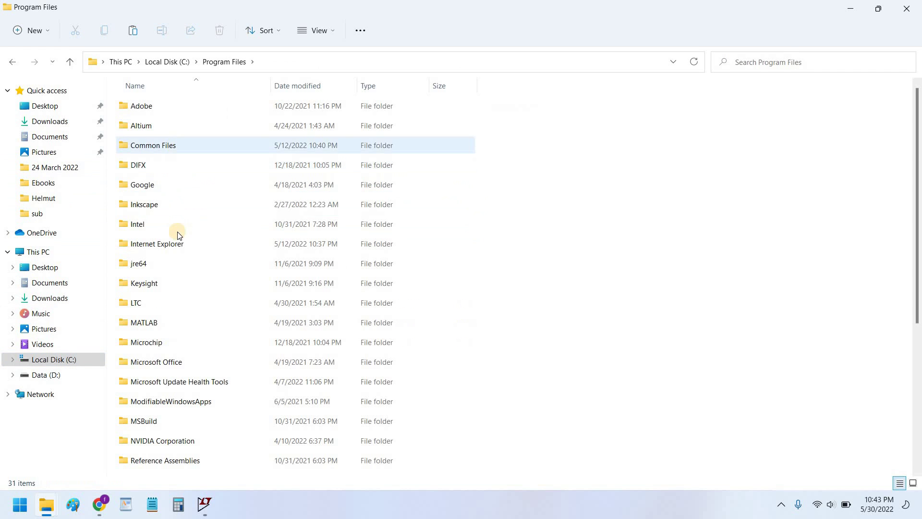
double_click(159, 306)
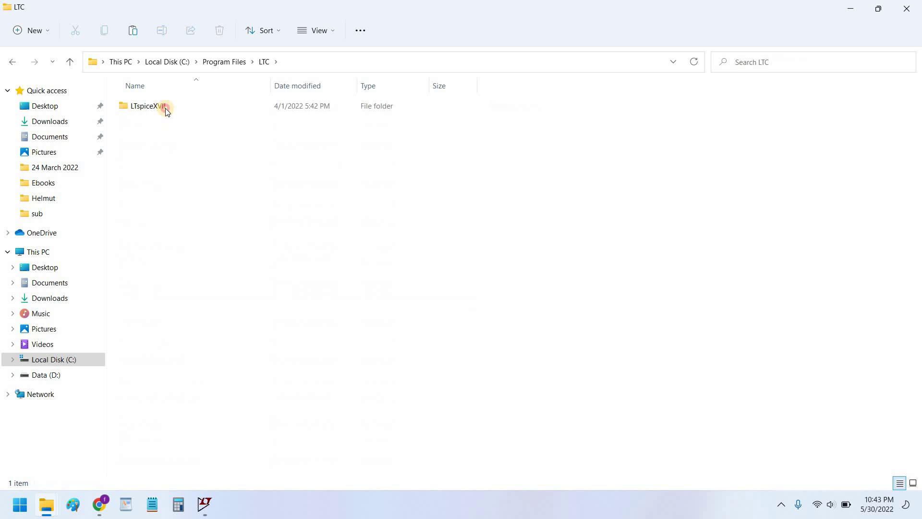
double_click(165, 108)
double_click(146, 124)
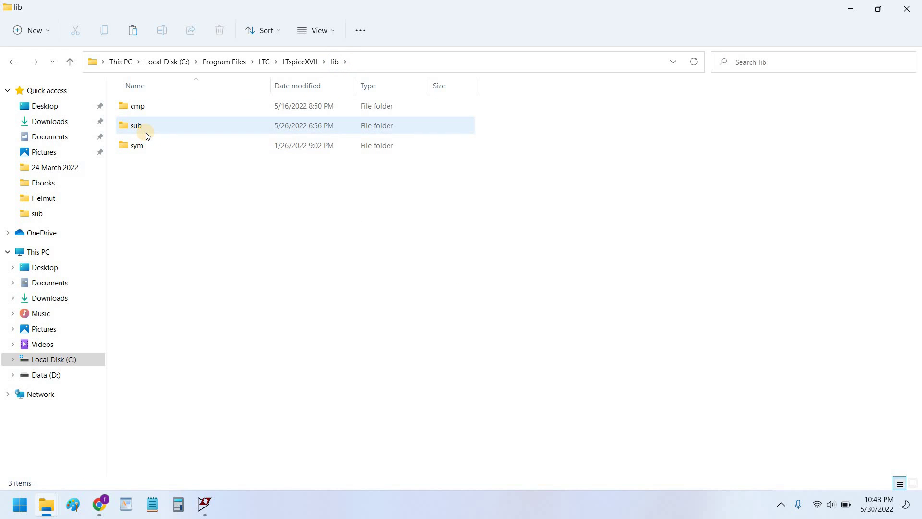
Look into the sub and sym subfolders of LTspice's lib folder and return to lib
mouse_move(146, 132)
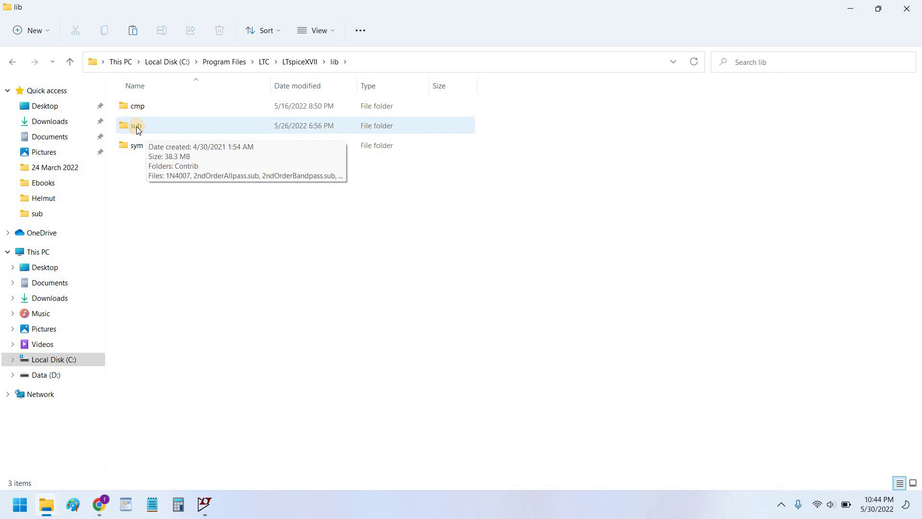
double_click(137, 126)
left_click(334, 62)
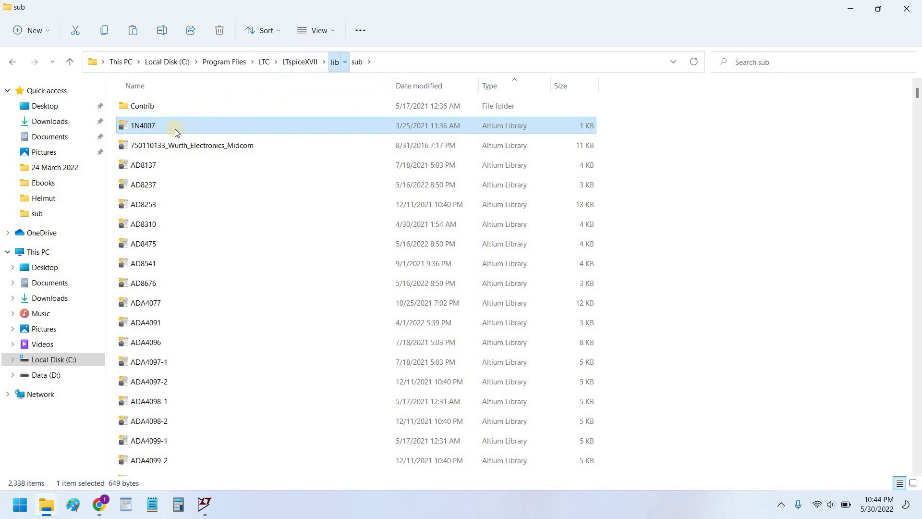
left_click(155, 107)
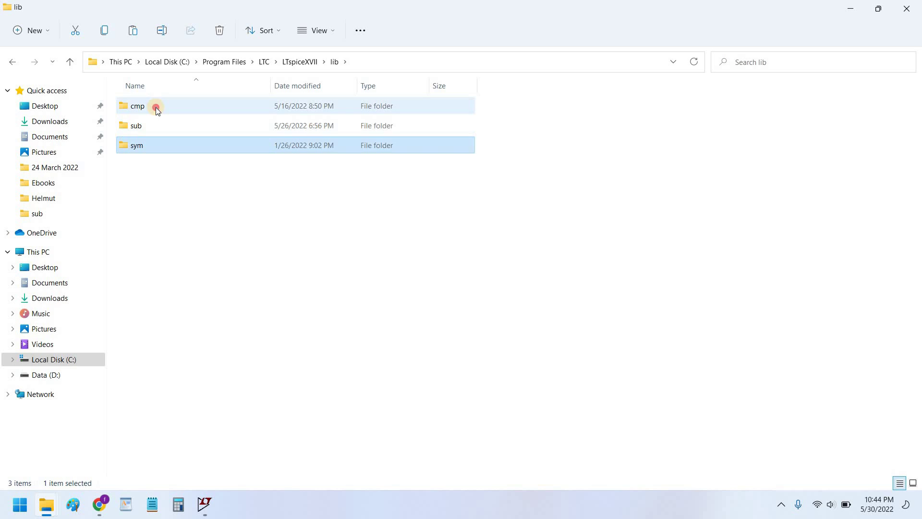
left_click(171, 151)
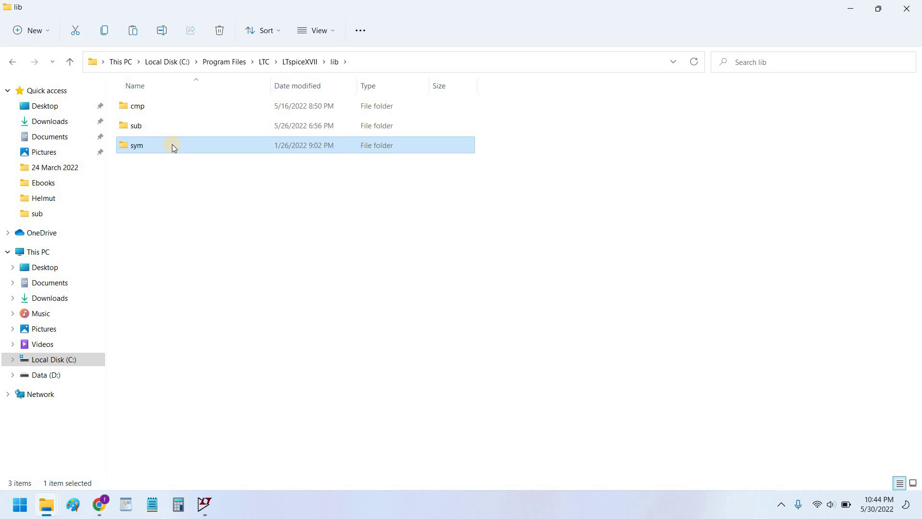
double_click(172, 145)
left_click(335, 63)
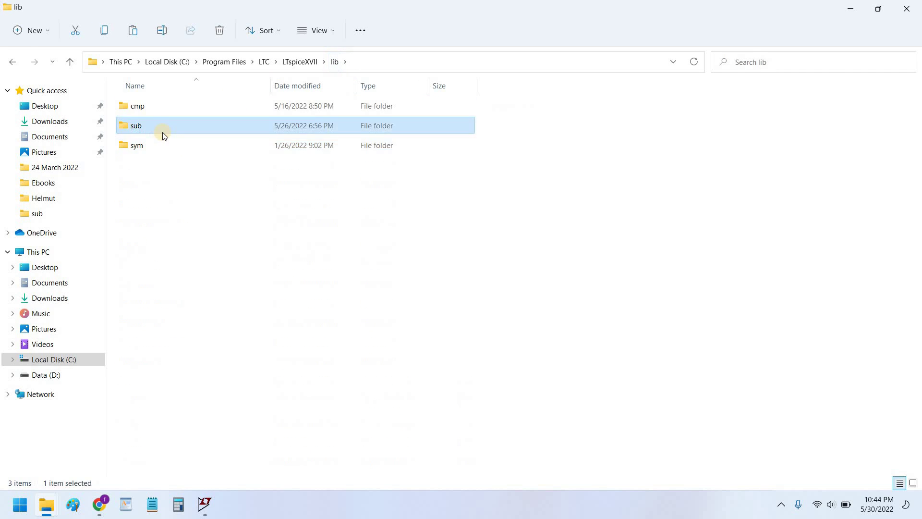
Paste OPA1656.LIB into LTspice's lib\sub folder, replacing the existing file and granting administrator permission
double_click(161, 130)
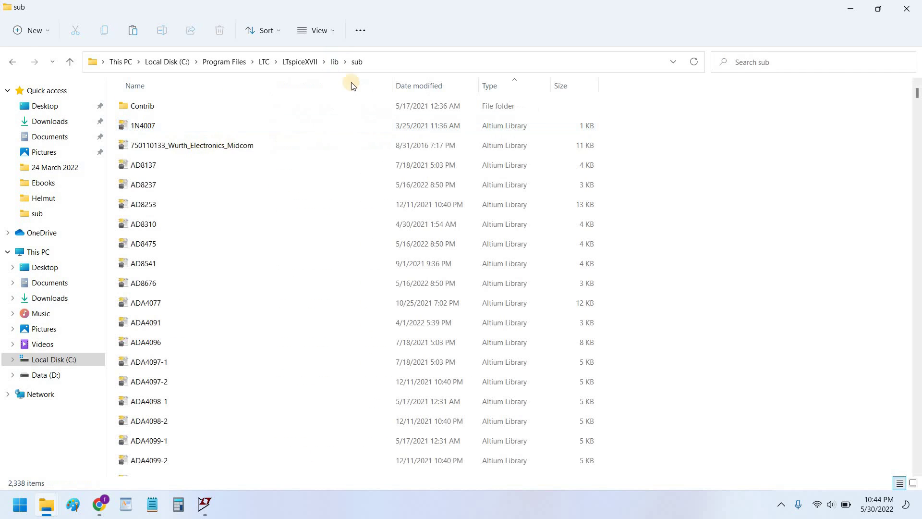
right_click(696, 221)
left_click(711, 256)
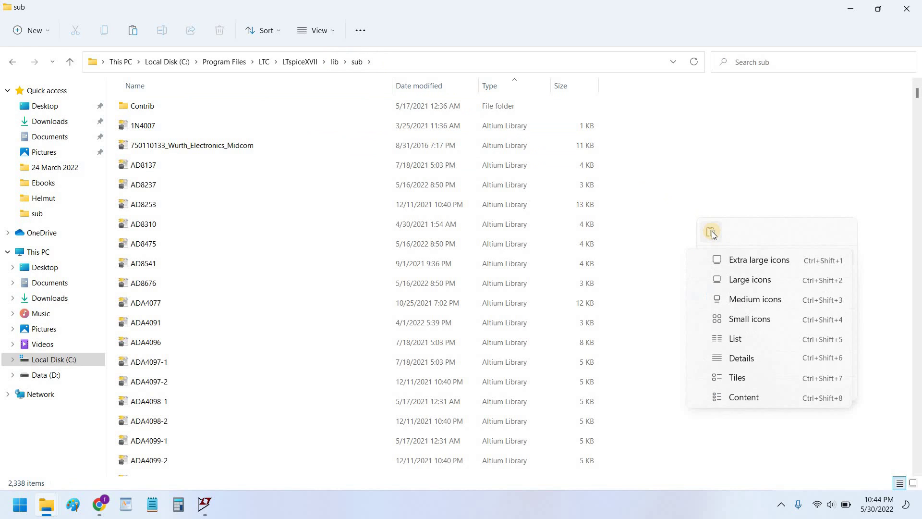
left_click(710, 231)
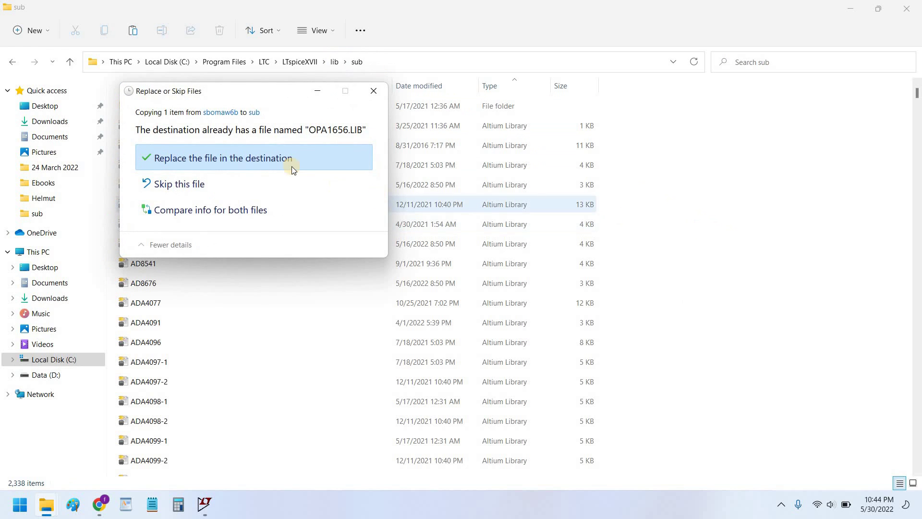
left_click_drag(264, 93, 335, 103)
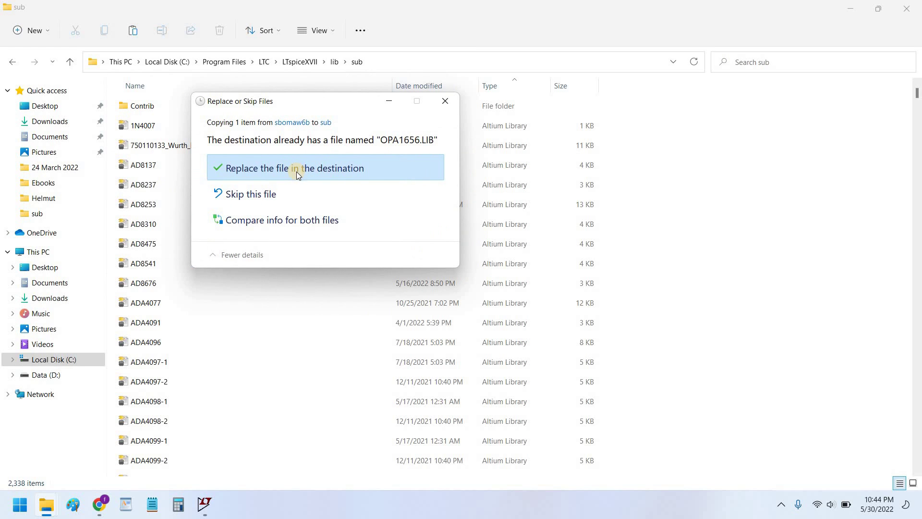
left_click(296, 171)
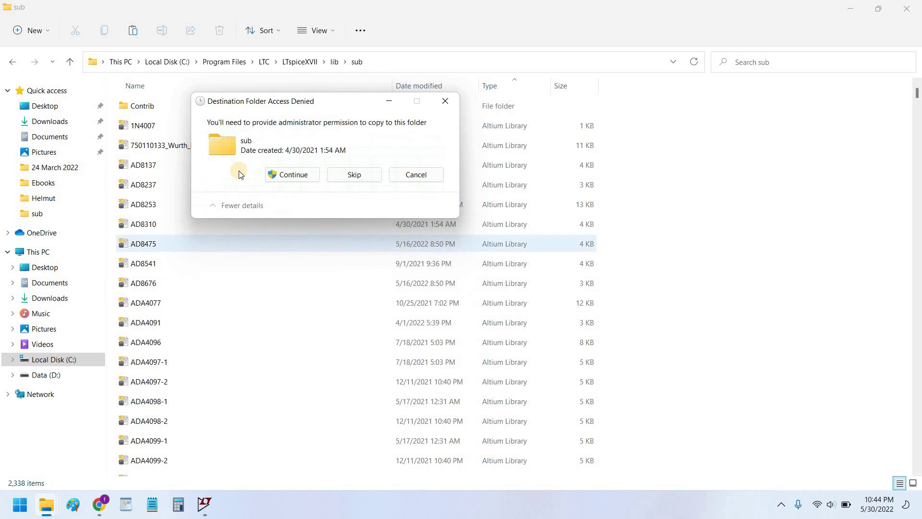
left_click(293, 174)
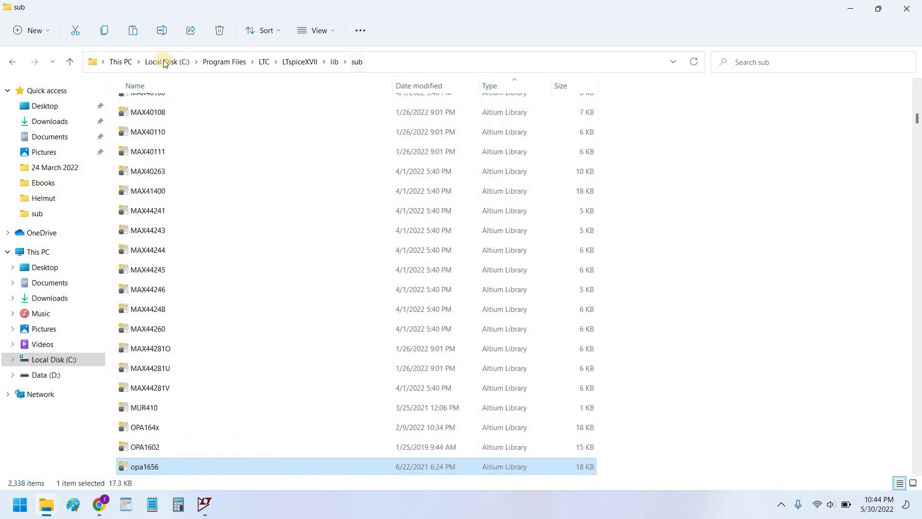
Copy the full path of the sub folder, C:\Program Files\LTC\LTspiceXVII\lib\sub
left_click(390, 59)
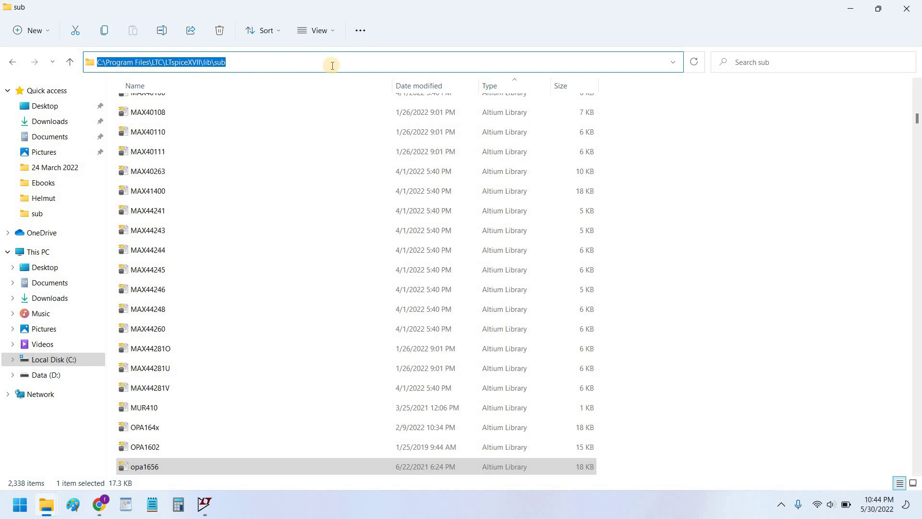
key("Escape")
left_click(547, 246)
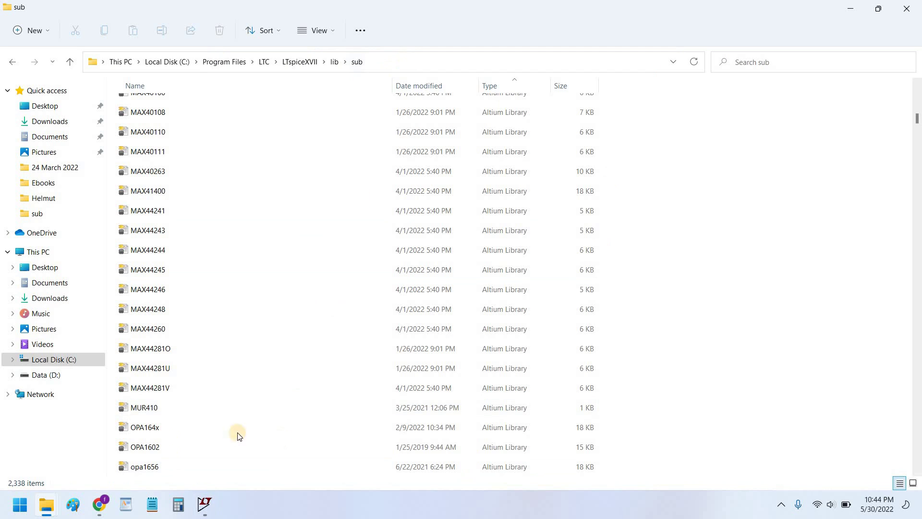
Switch to LTspice and start a new SPICE directive on the opamp2 schematic, enlarging its text dialog
left_click(206, 505)
scroll(317, 177, "down", 2)
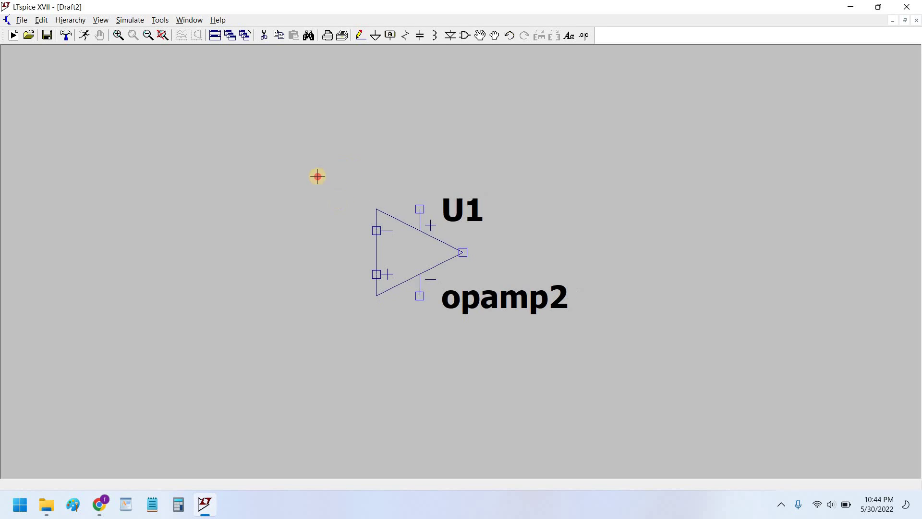
left_click_drag(317, 177, 273, 193)
left_click(582, 38)
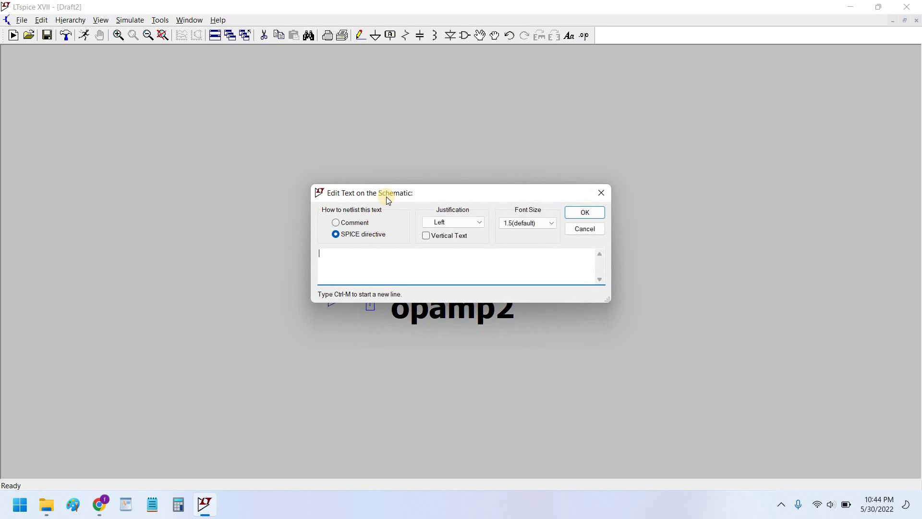
left_click_drag(275, 159, 270, 149)
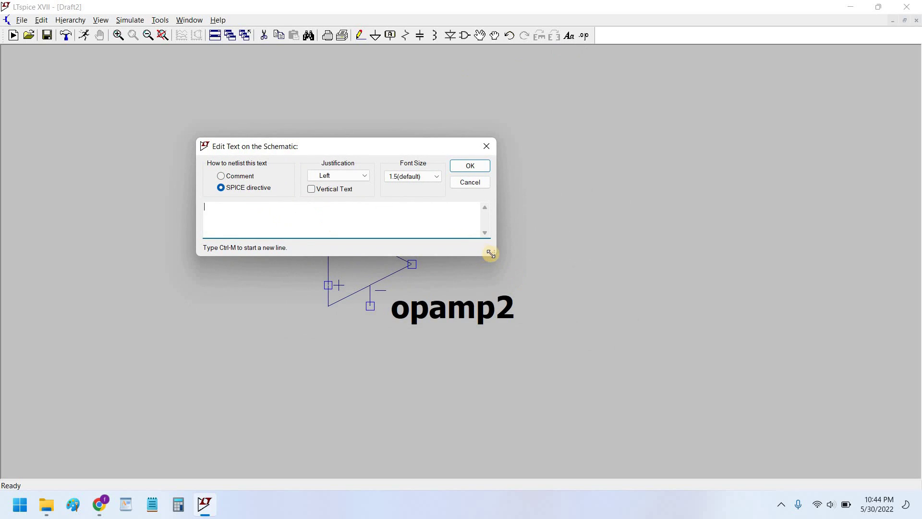
left_click_drag(491, 253, 561, 296)
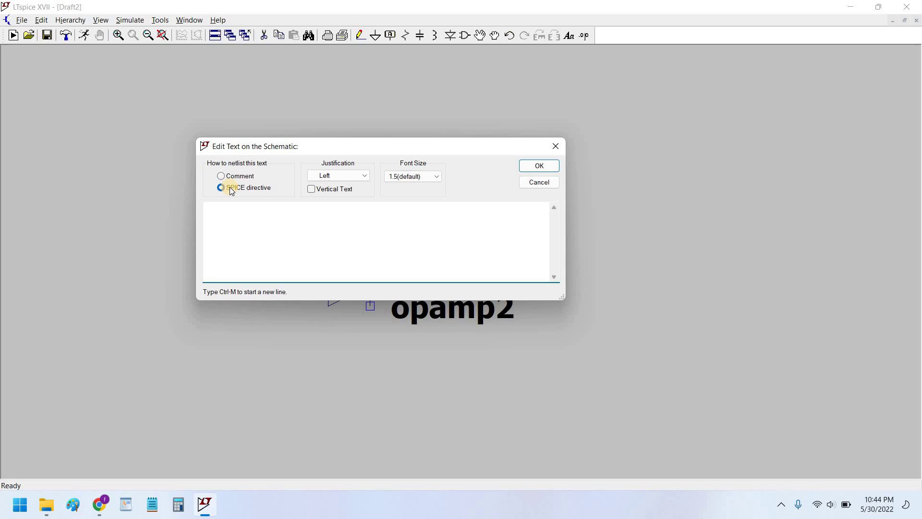
Enter the directive text ".include C:\Program Files\LTC\LTspiceXVII\lib\sub\opa1656.lib"
left_click(254, 214)
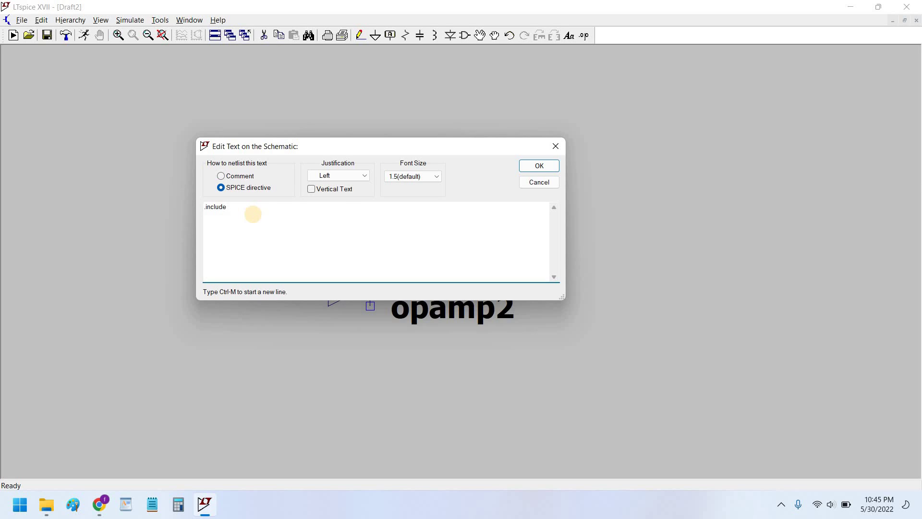
key("ctrl+v")
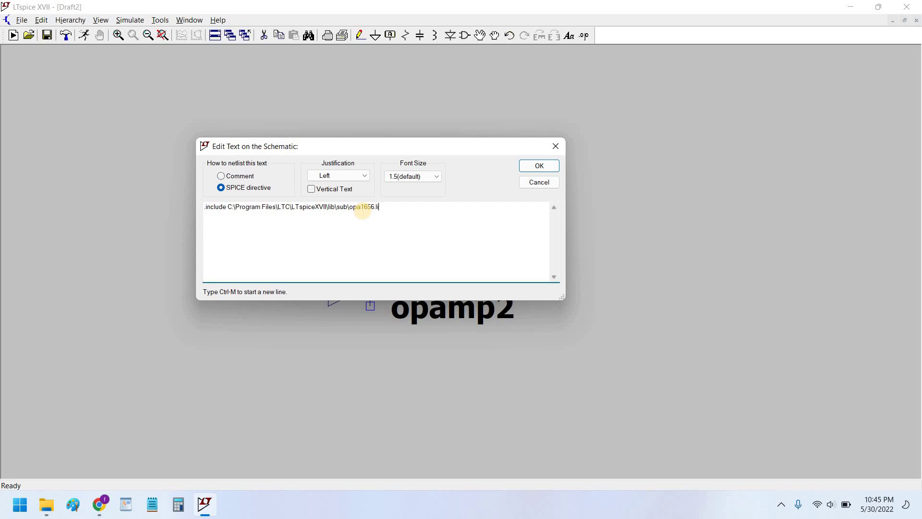
type("b")
Switch to the sub folder window and copy the opa1656 library's file name from its rename field, leaving the name as is
left_click_drag(350, 209, 376, 207)
mouse_move(46, 504)
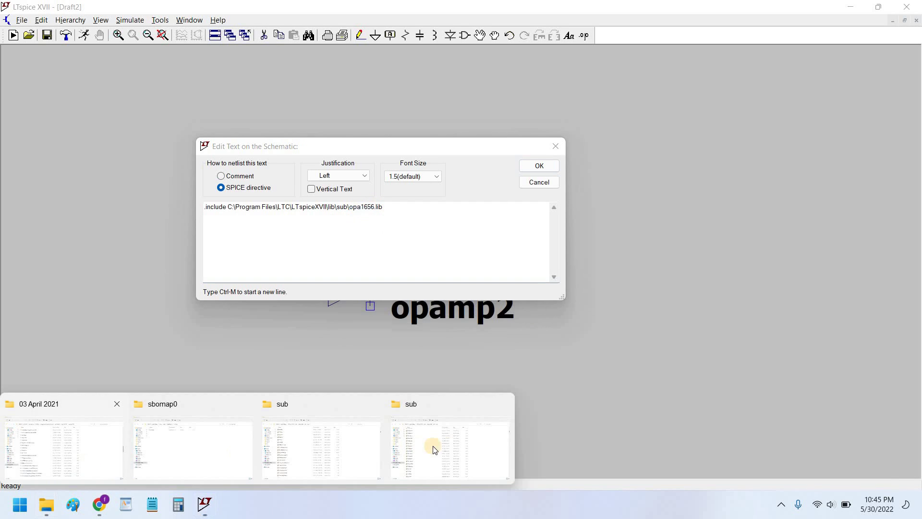
left_click(448, 446)
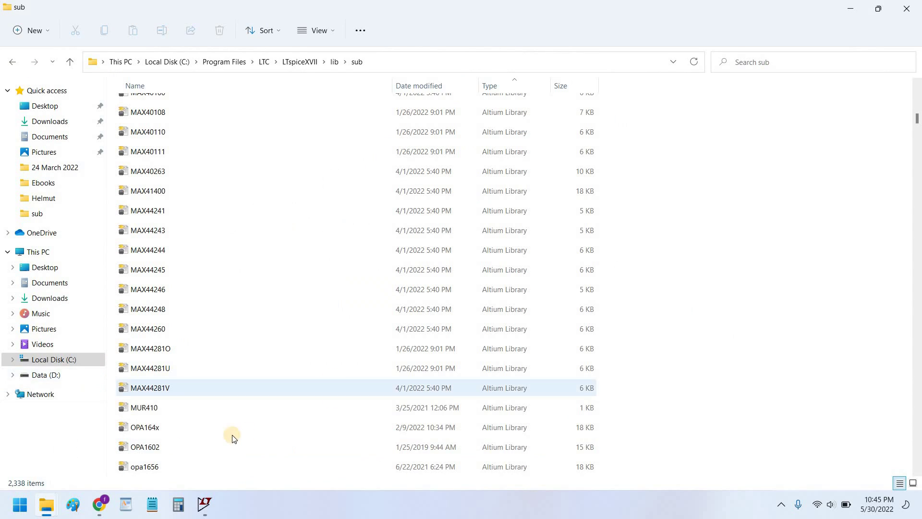
left_click(169, 466)
scroll(169, 429, "down", 1)
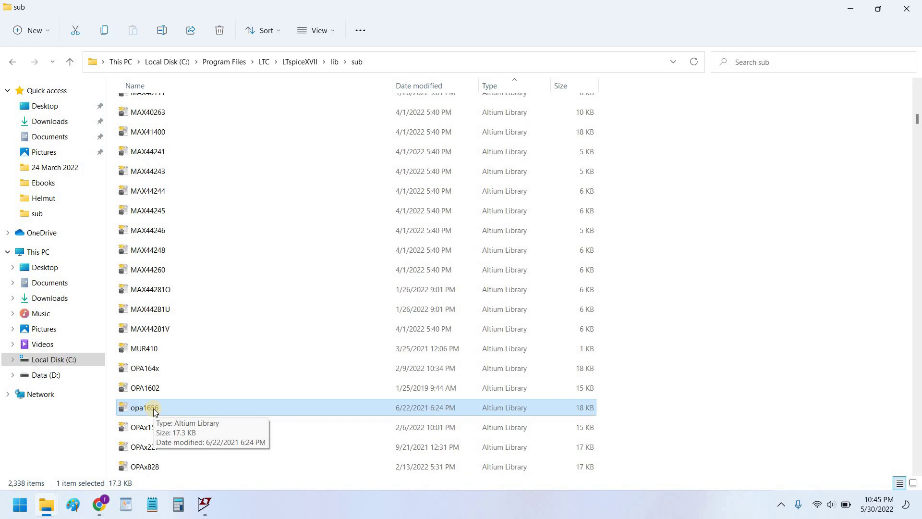
right_click(153, 408)
left_click(433, 2)
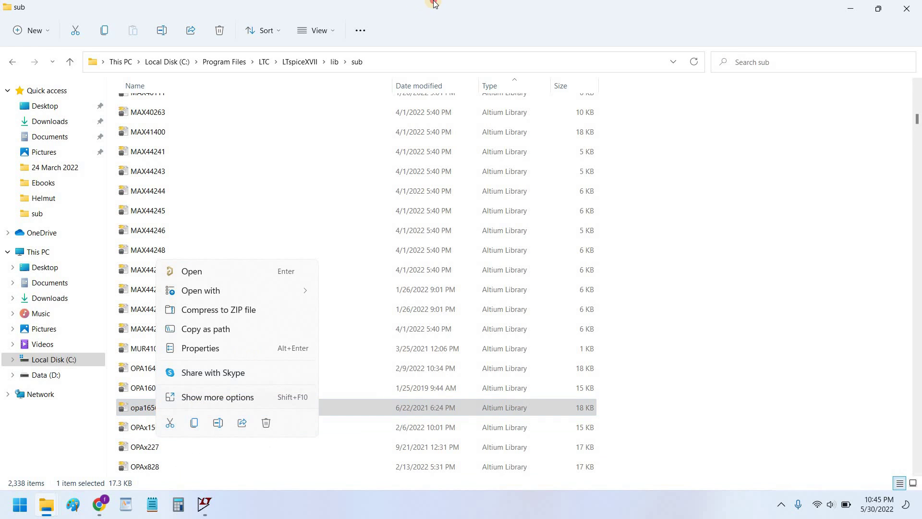
left_click(161, 407)
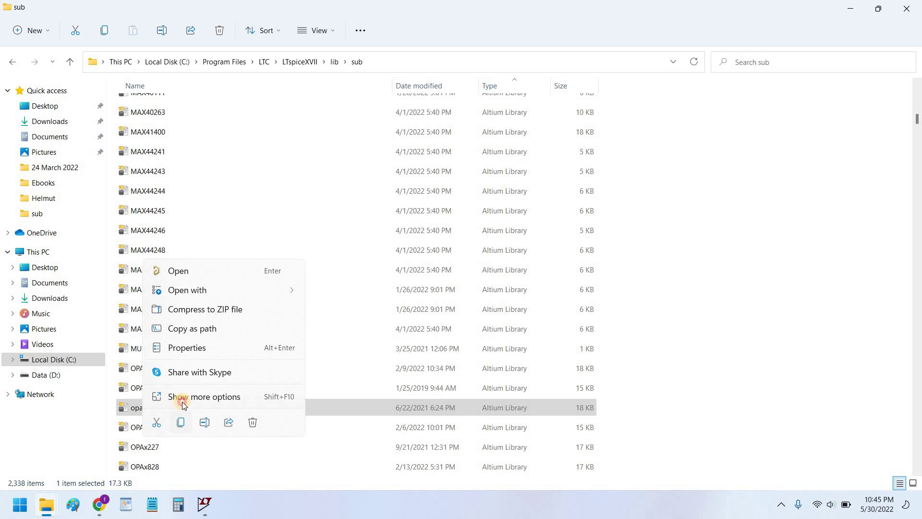
left_click(182, 396)
left_click(218, 373)
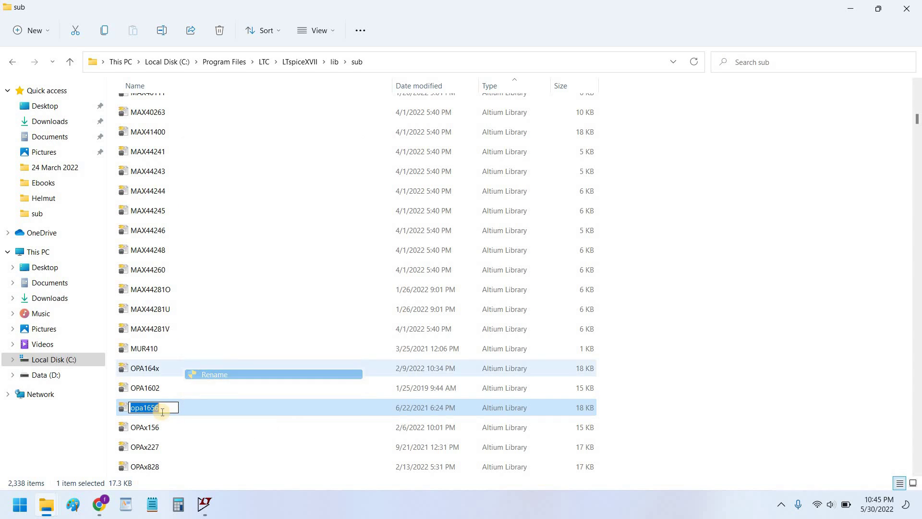
right_click(168, 405)
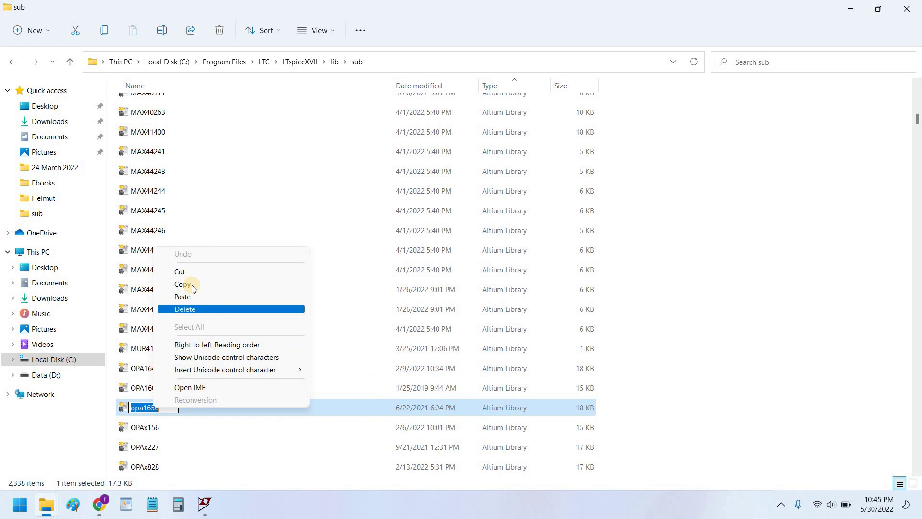
left_click(191, 284)
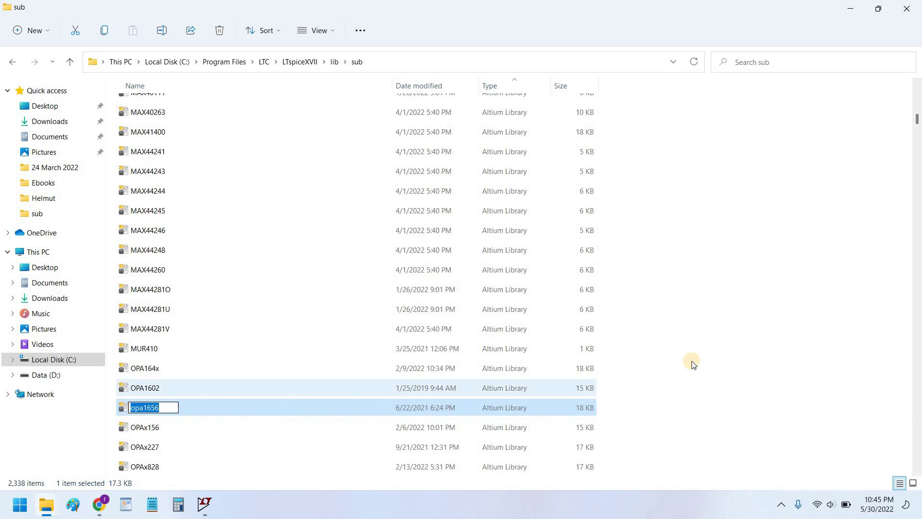
left_click(664, 373)
Return to LTspice and re-enter opa1656.lib as the file name at the end of the include path
key("alt+Tab")
left_click_drag(395, 210, 348, 208)
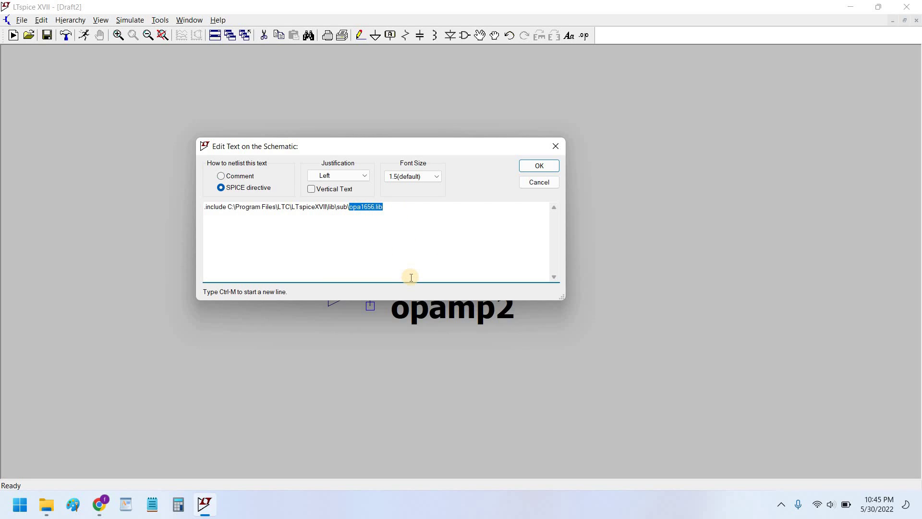
key("BackSpace")
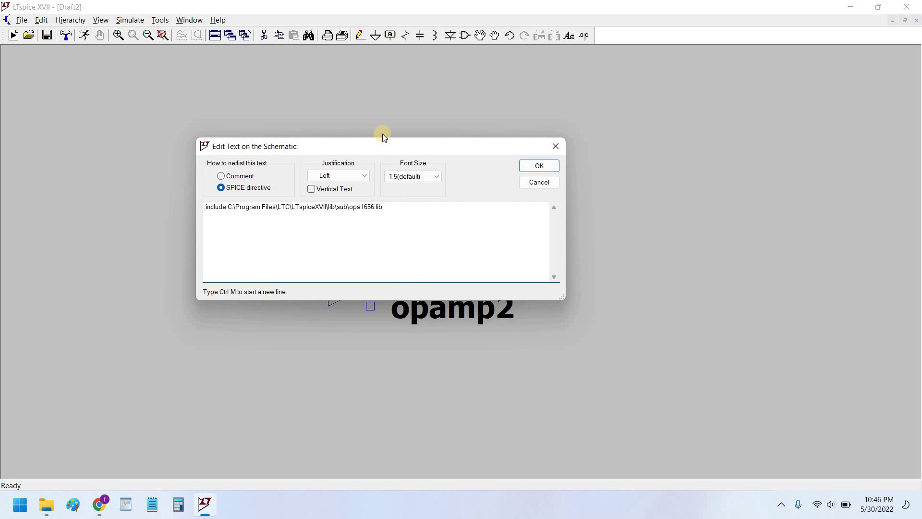
left_click_drag(290, 142, 207, 135)
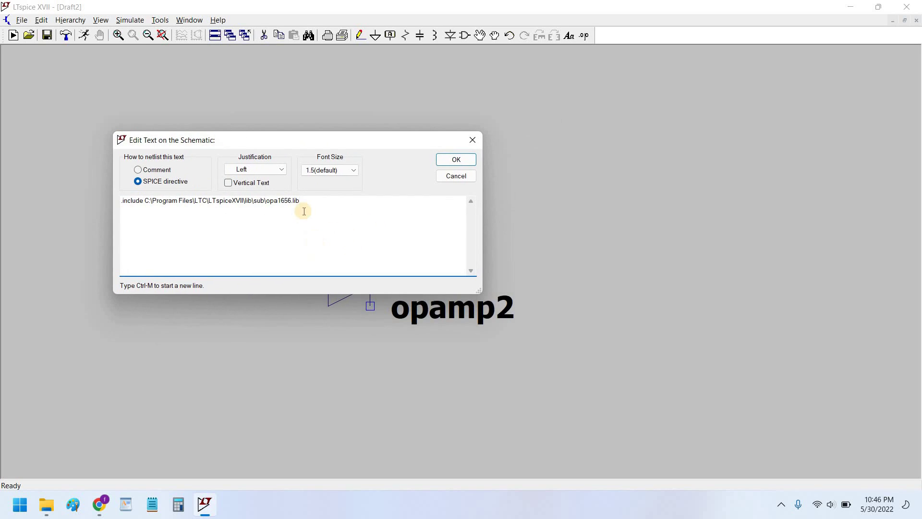
left_click(289, 200)
left_click(331, 210)
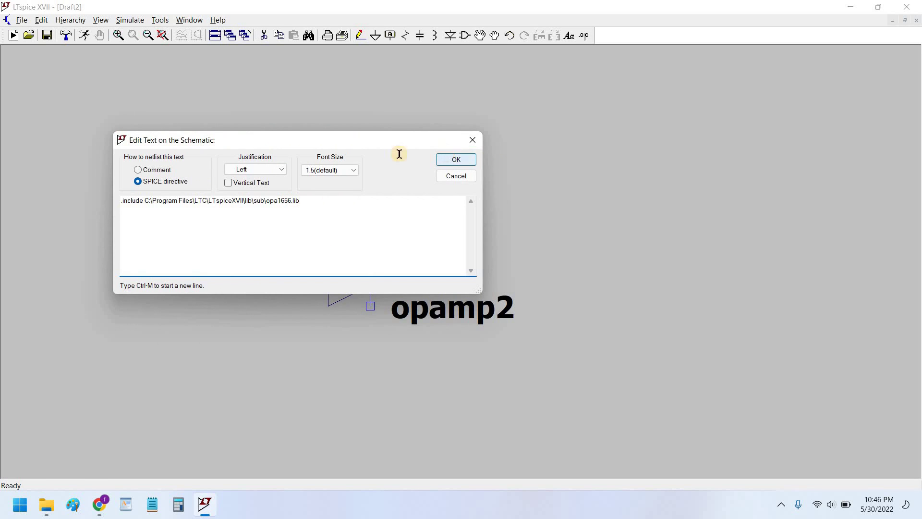
Confirm the include directive and place it on the schematic above the op-amp symbol
left_click(456, 159)
left_click(339, 267)
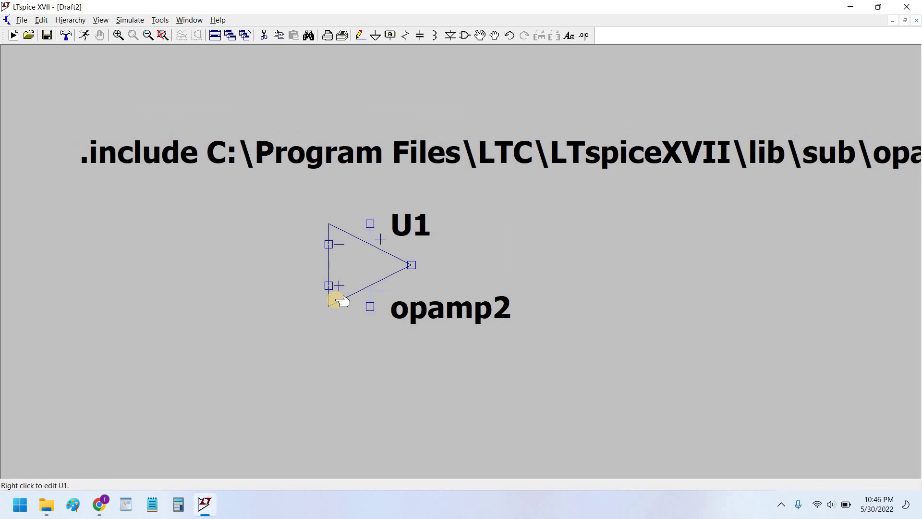
scroll(323, 195, "down", 2)
scroll(376, 189, "down", 1)
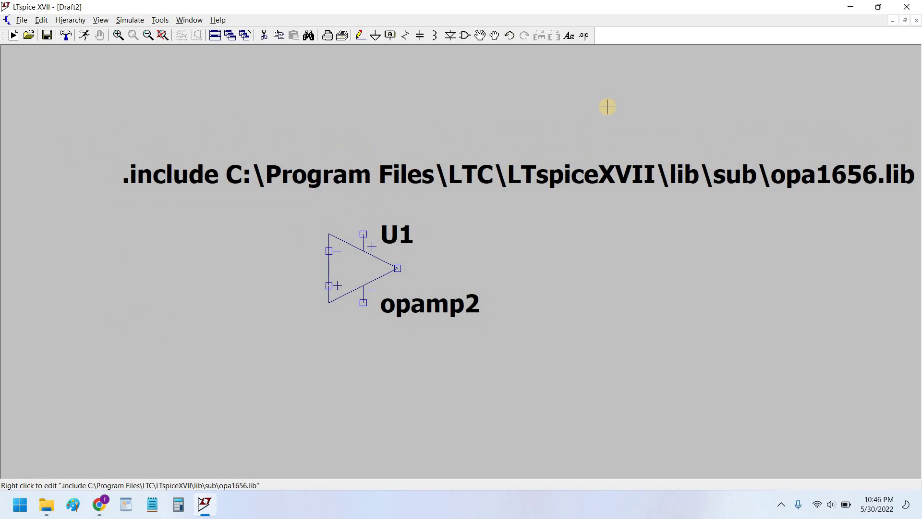
Move the include directive further up and shift op-amp U1 slightly down and to the right
left_click(492, 37)
left_click(463, 185)
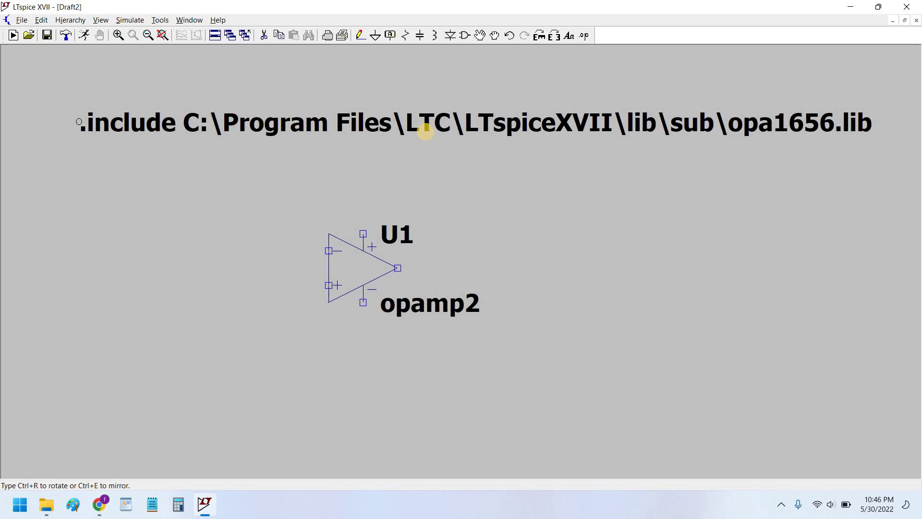
left_click(426, 131)
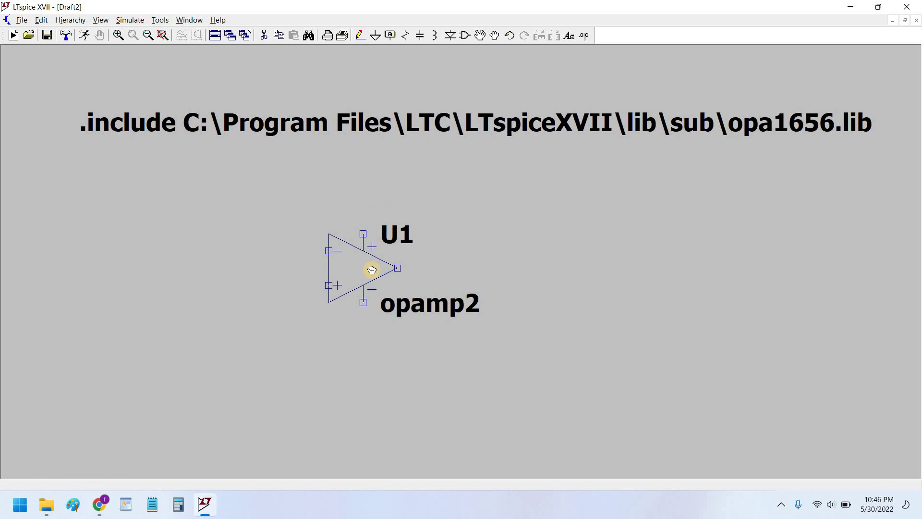
left_click(399, 281)
left_click(450, 298)
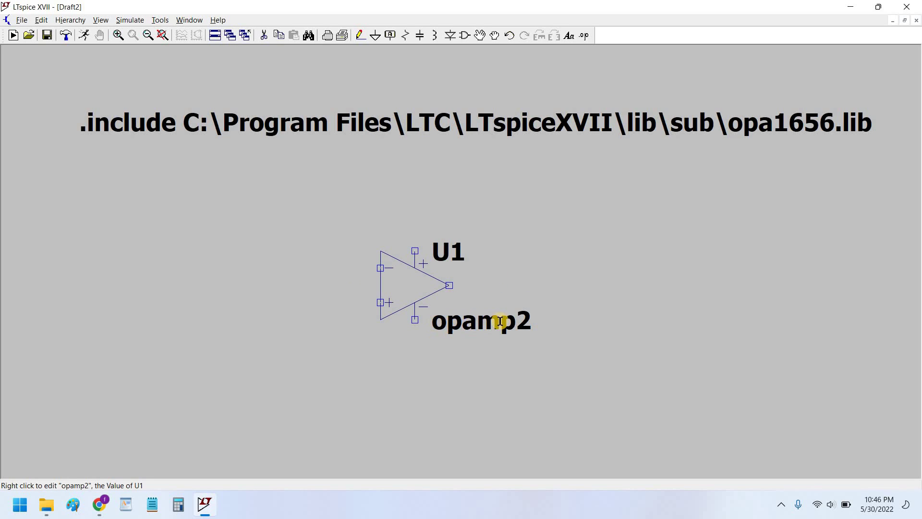
Set the Value attribute of op-amp U1 to opa1656
right_click(410, 294)
left_click(420, 271)
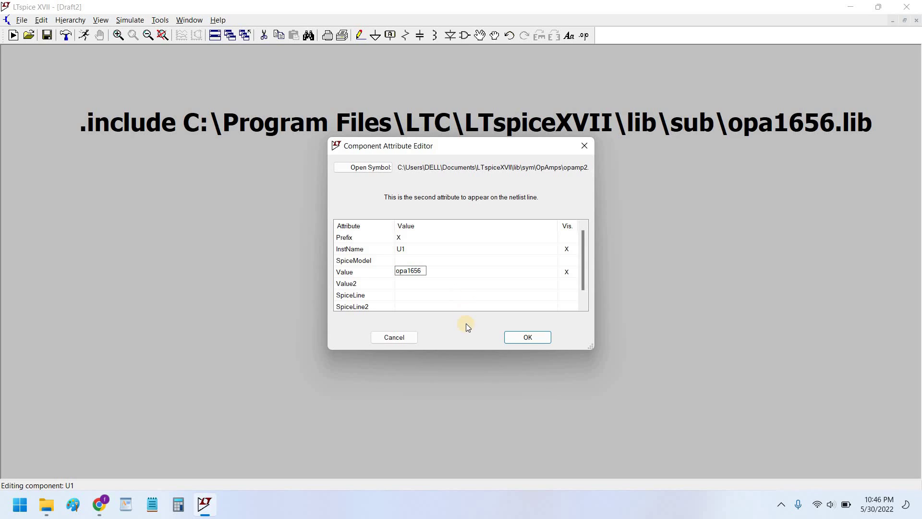
left_click(457, 283)
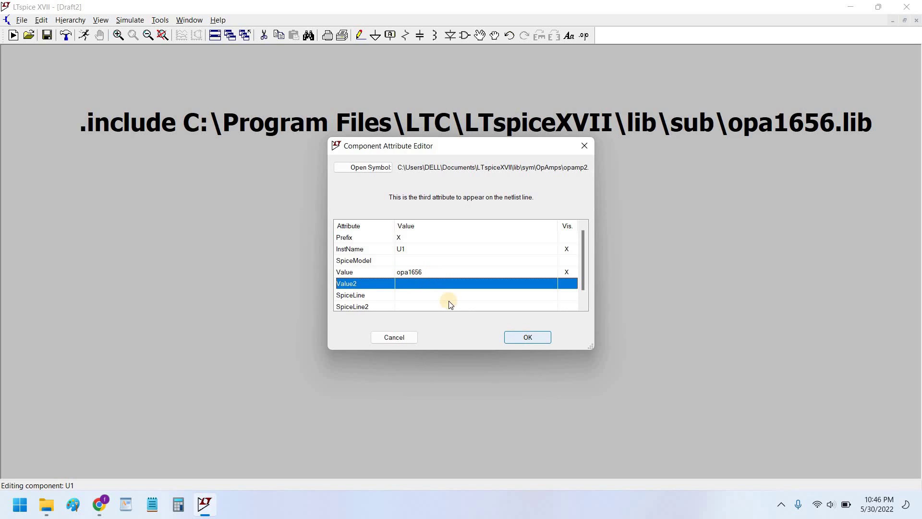
left_click(425, 272)
left_click(530, 339)
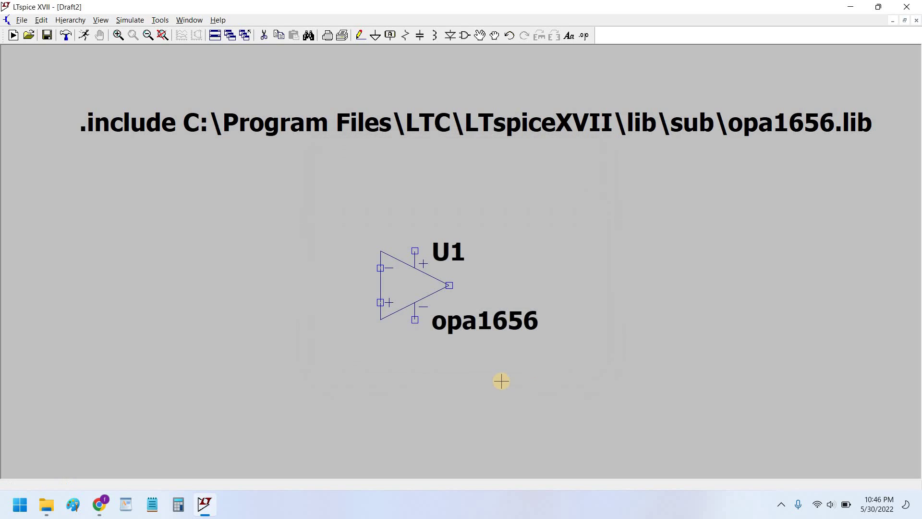
Move the opa1656 symbol slightly further down and to the right beneath the directive
scroll(491, 387, "down", 2)
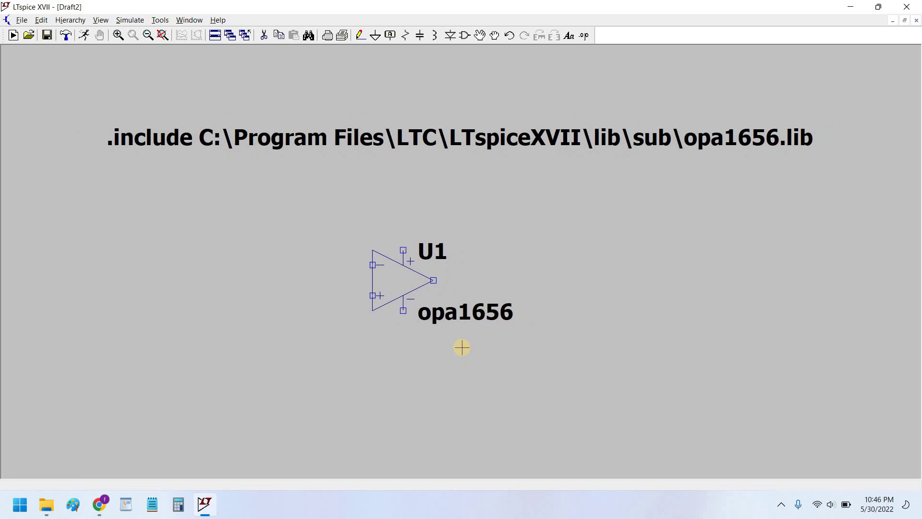
scroll(462, 347, "up", 2)
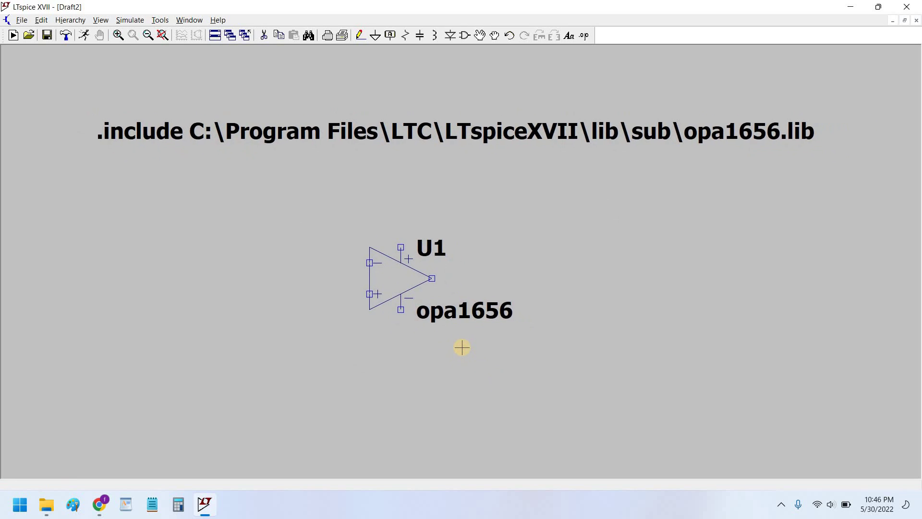
left_click(494, 35)
left_click(391, 273)
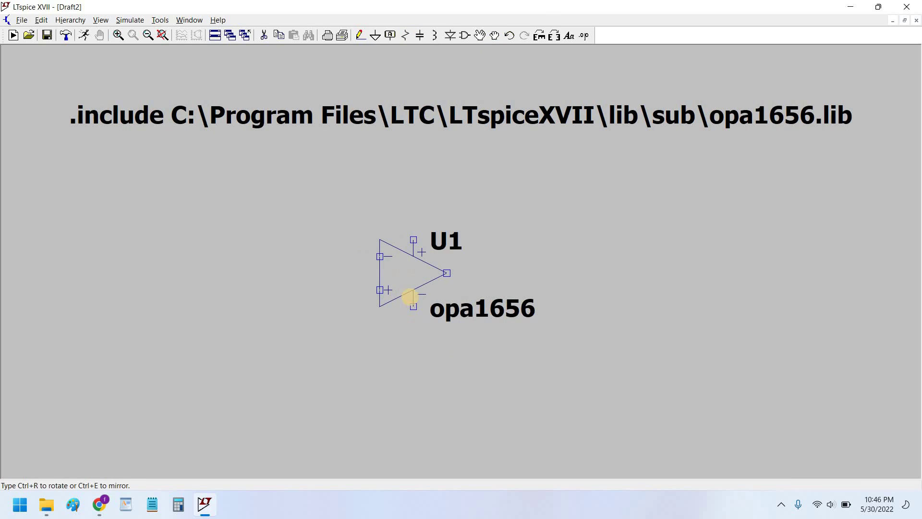
left_click(410, 313)
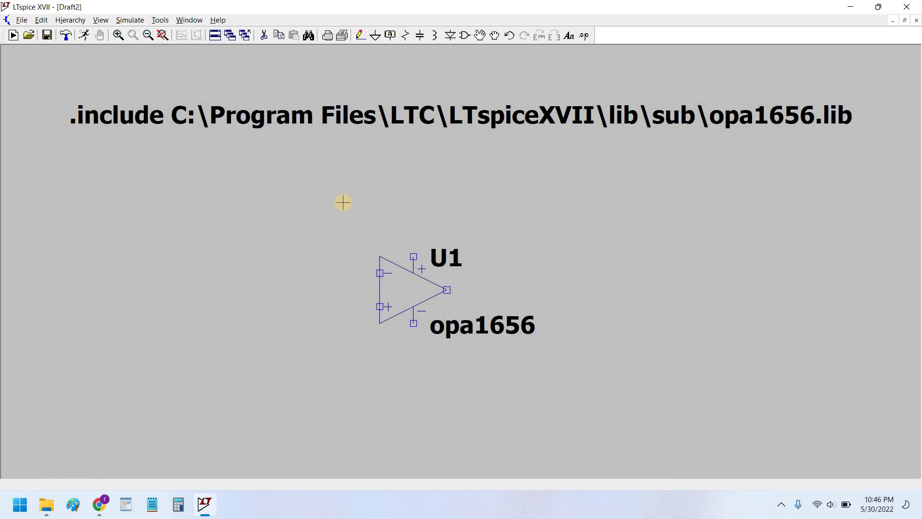
Duplicate op-amp U1 twice, placing one copy to its right and another below between the two
scroll(342, 202, "down", 1)
left_click_drag(323, 207, 299, 208)
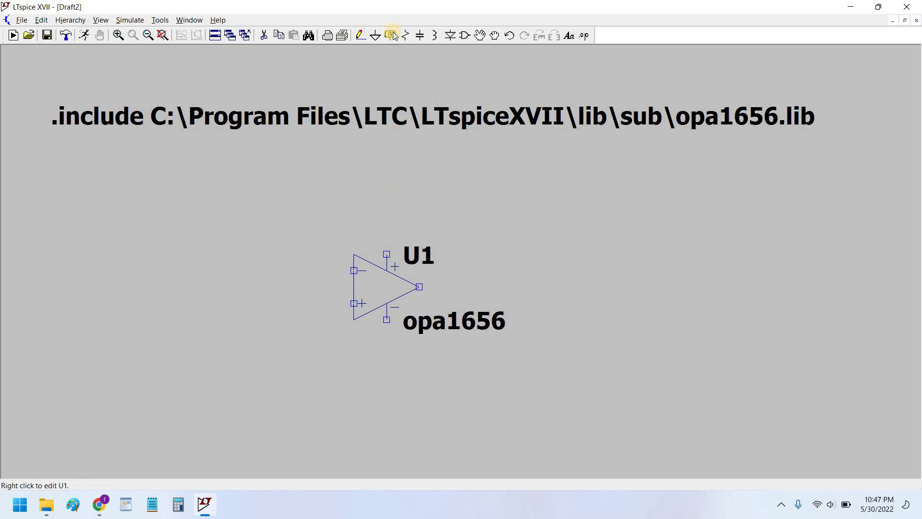
left_click(278, 35)
left_click(389, 299)
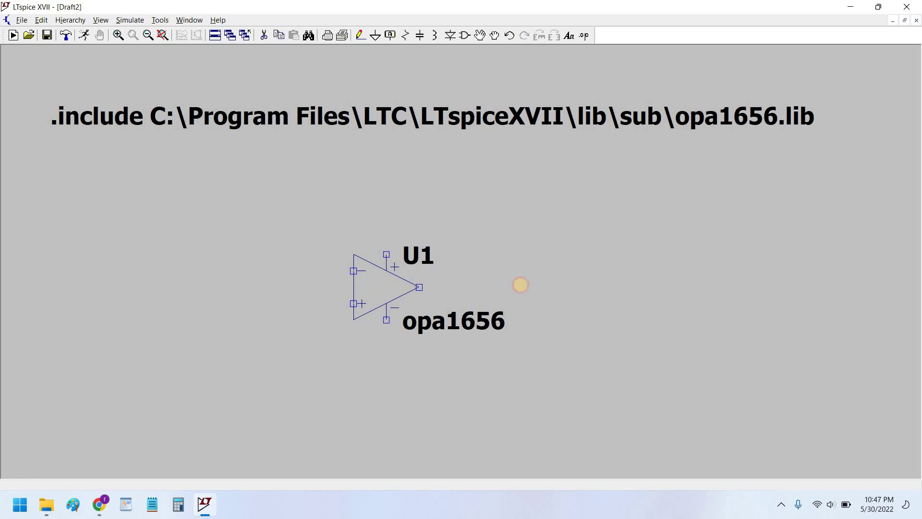
left_click(614, 298)
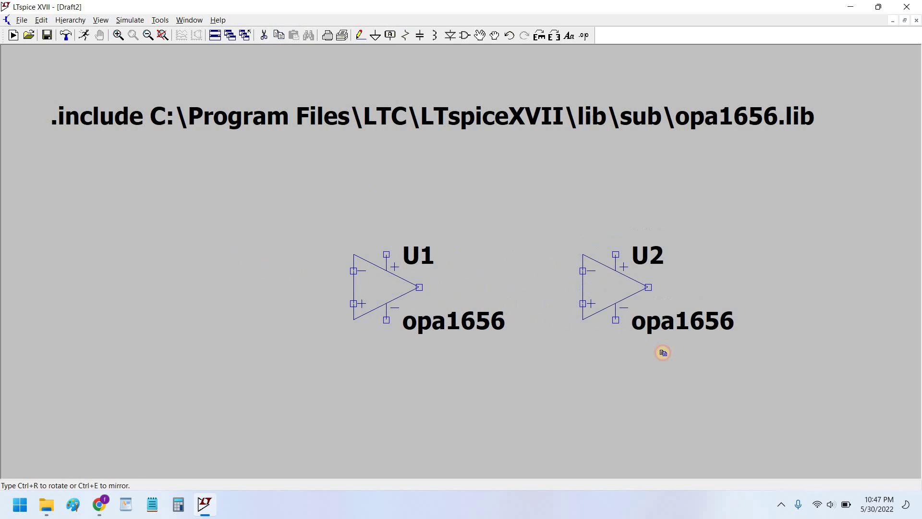
left_click(608, 298)
left_click(512, 428)
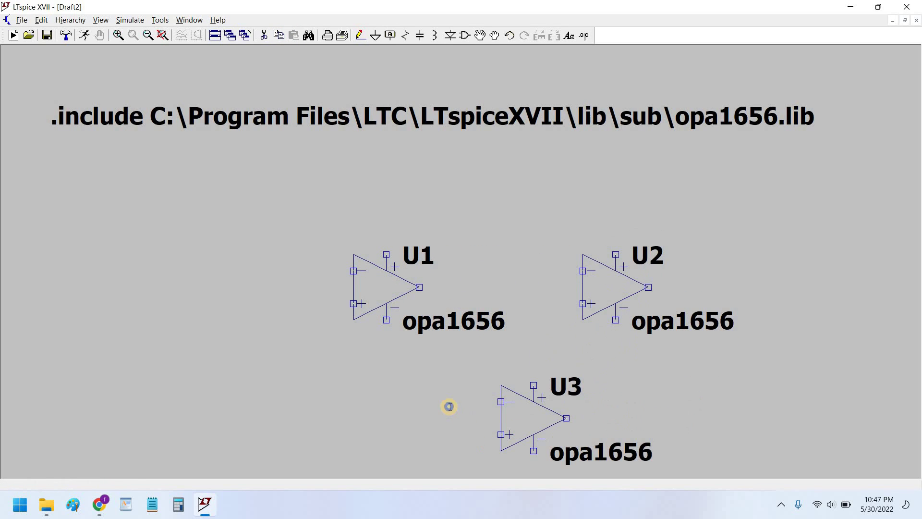
Delete both op-amp copies, U2 and U3, from the schematic
key("Delete")
left_click(531, 422)
left_click(595, 306)
key("Escape")
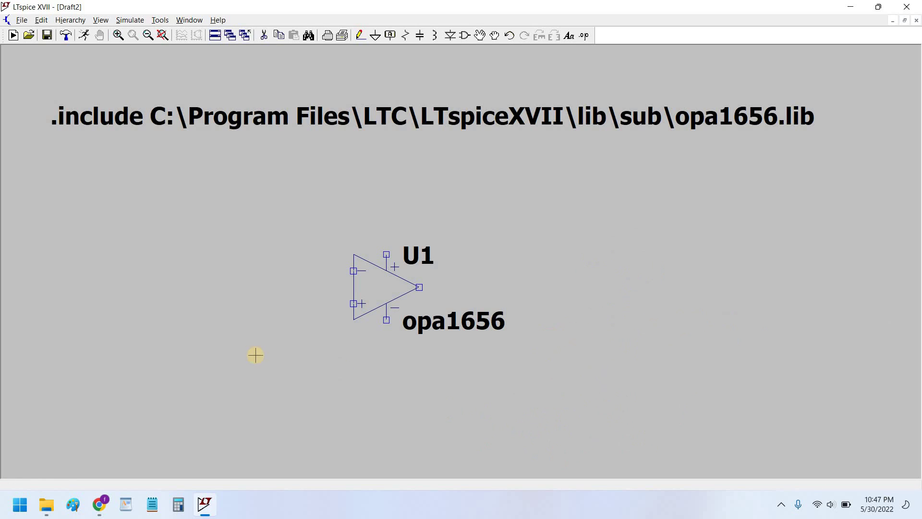
Start opening an existing file and browse to the LTspiceXVII\lib\sub folder
left_click_drag(191, 222, 184, 217)
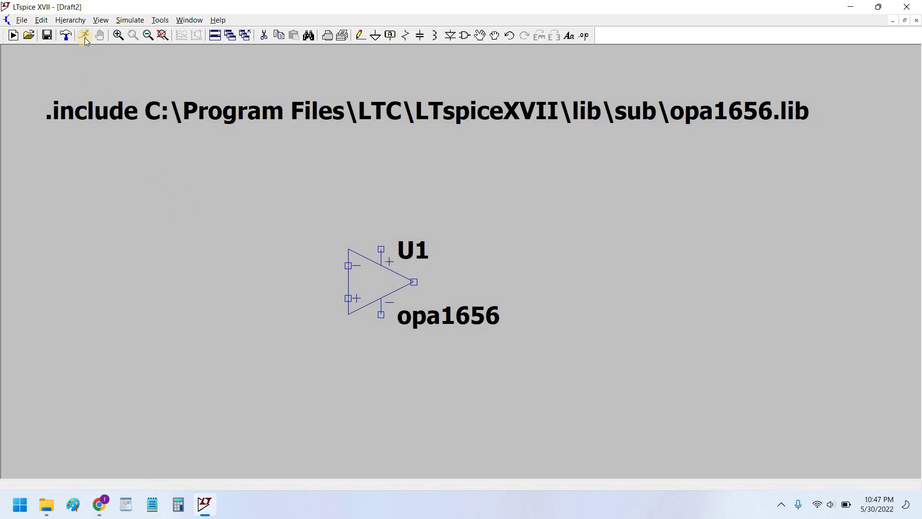
left_click_drag(185, 195, 194, 201)
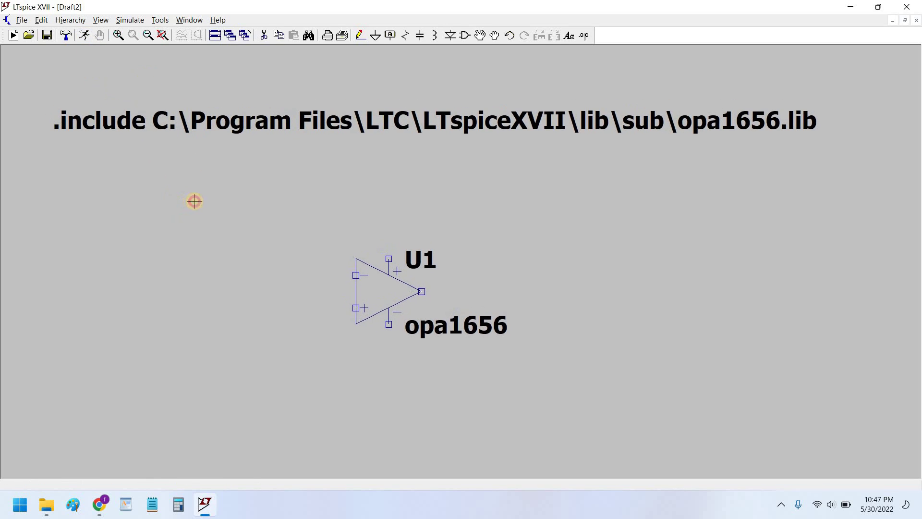
left_click(29, 35)
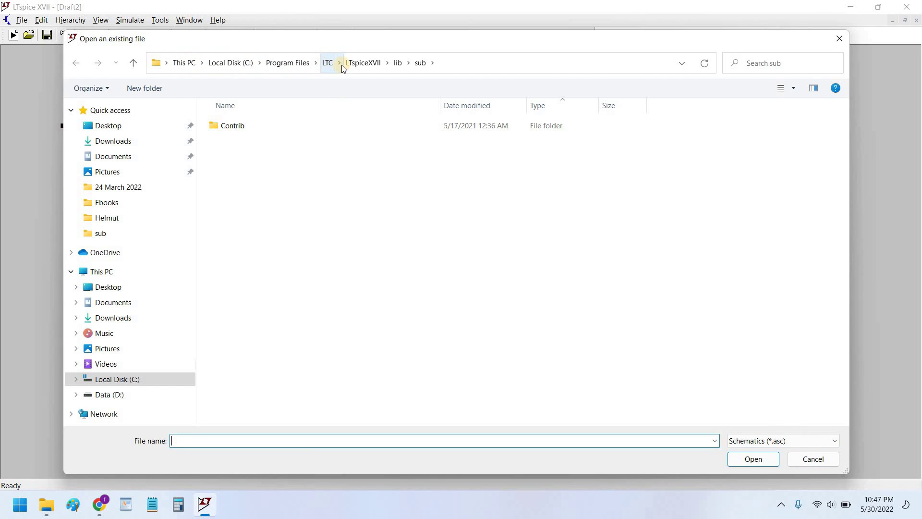
left_click(398, 65)
double_click(238, 145)
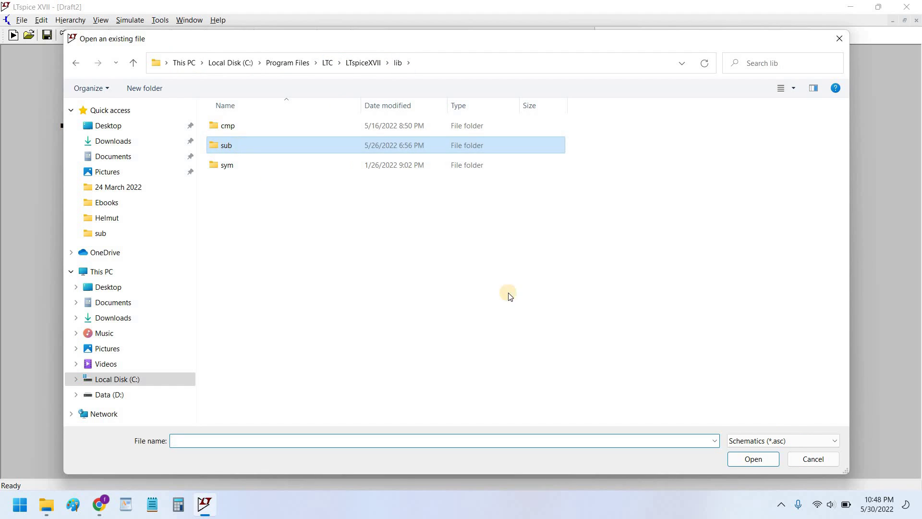
List all file types in the sub folder and open the opa1656 library file
left_click(791, 441)
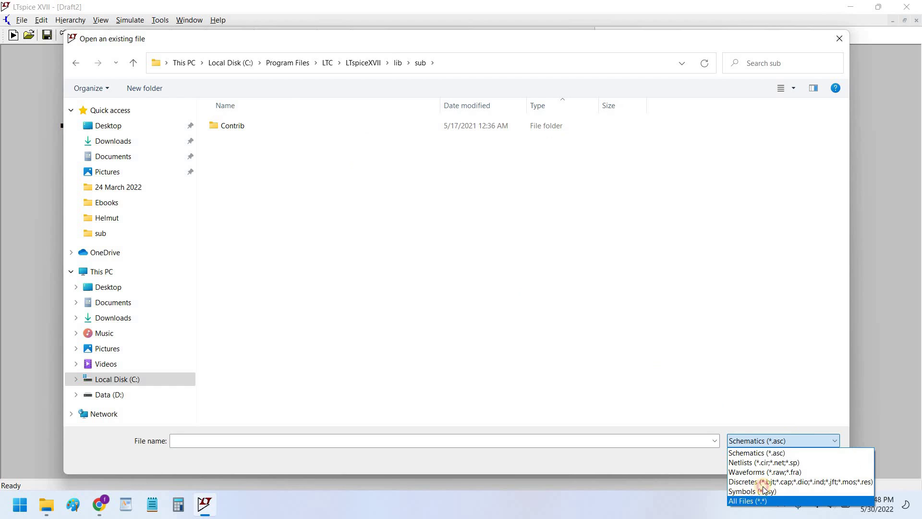
left_click(763, 500)
left_click(385, 144)
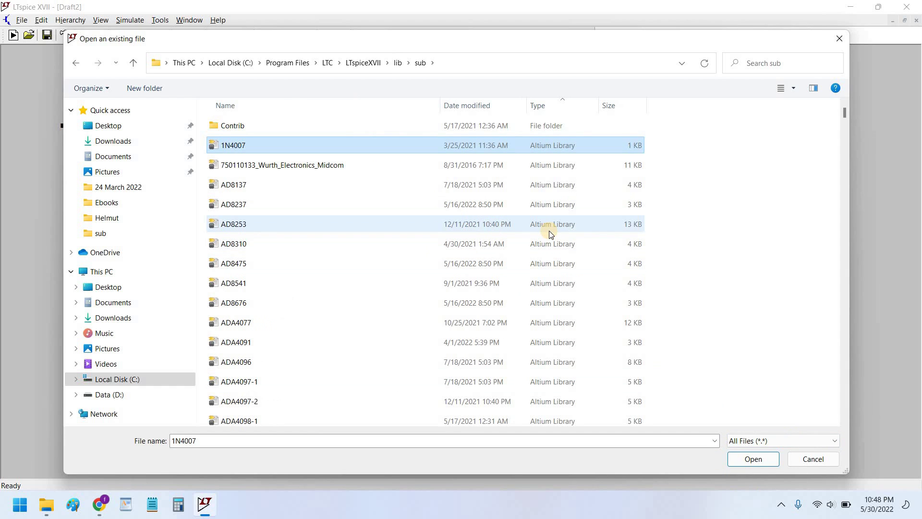
key("o")
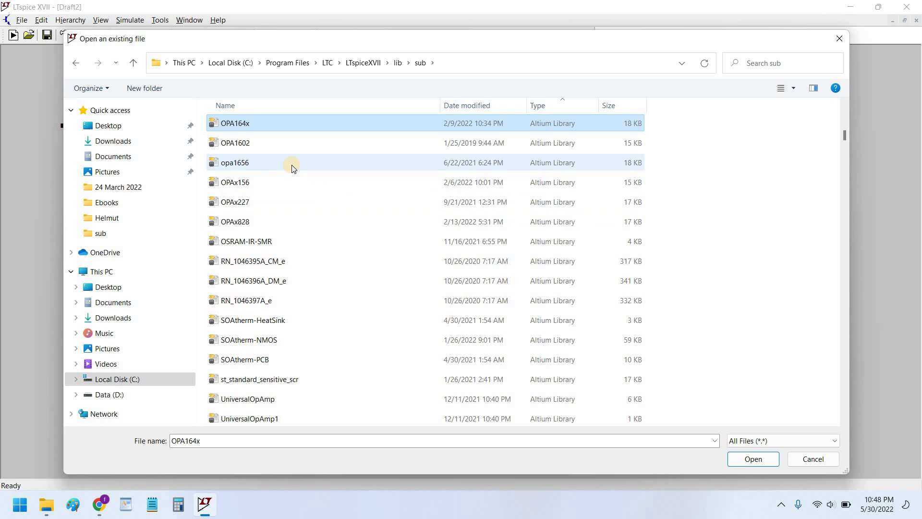
left_click(226, 165)
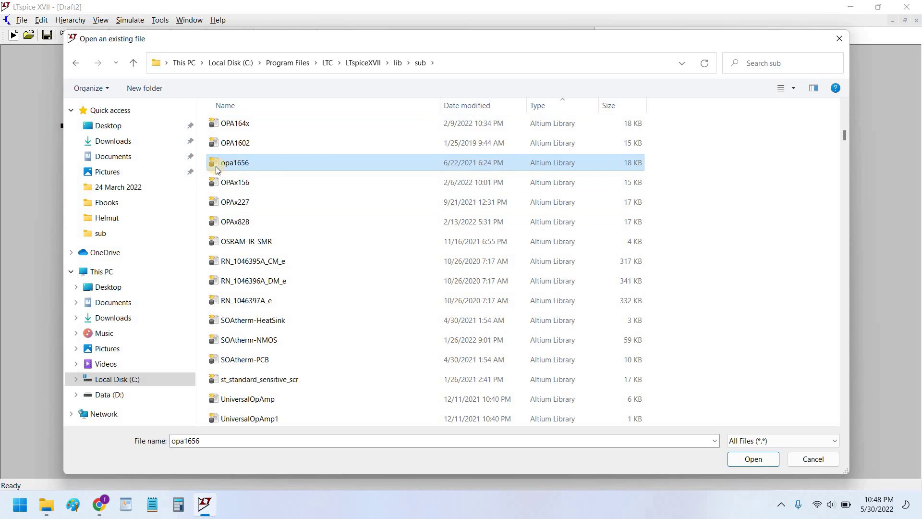
left_click(767, 458)
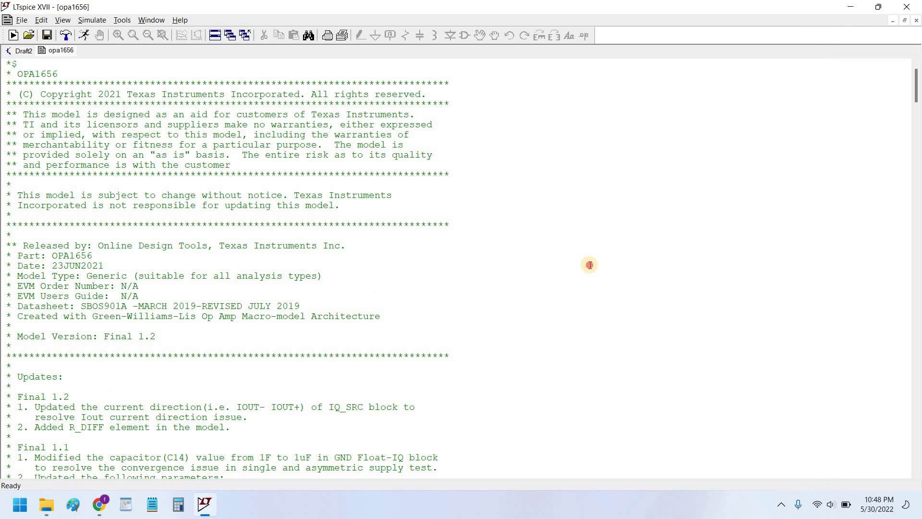
Find the .SUBCKT OPA1656 line in the library file and examine its pin list
left_click(436, 269)
scroll(281, 318, "down", 7)
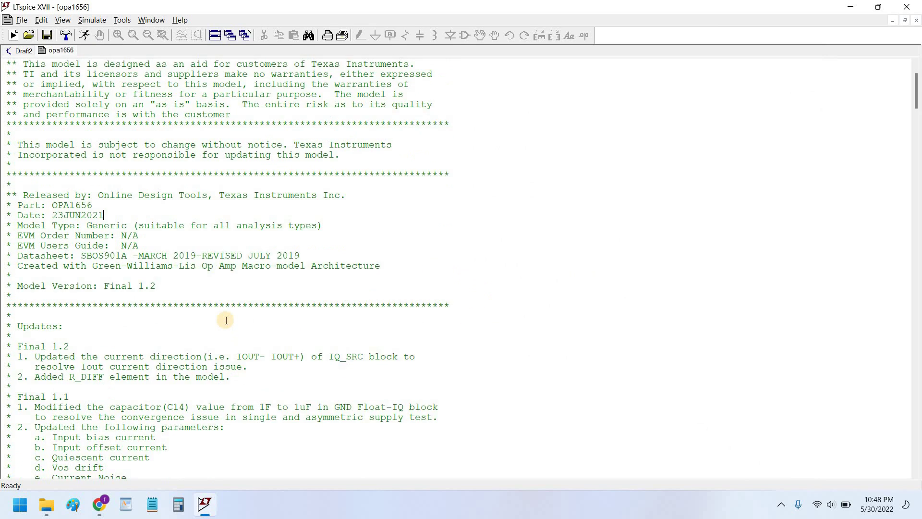
scroll(917, 205, "down", 3)
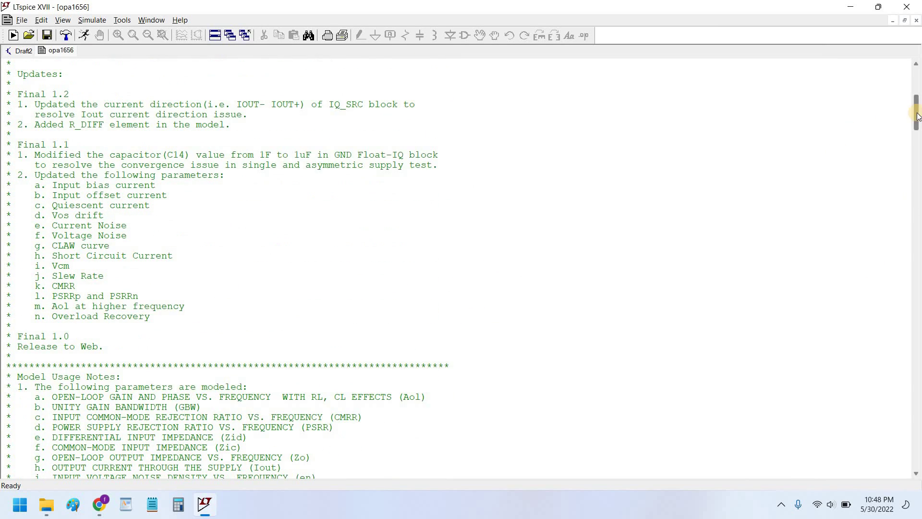
scroll(917, 152, "down", 16)
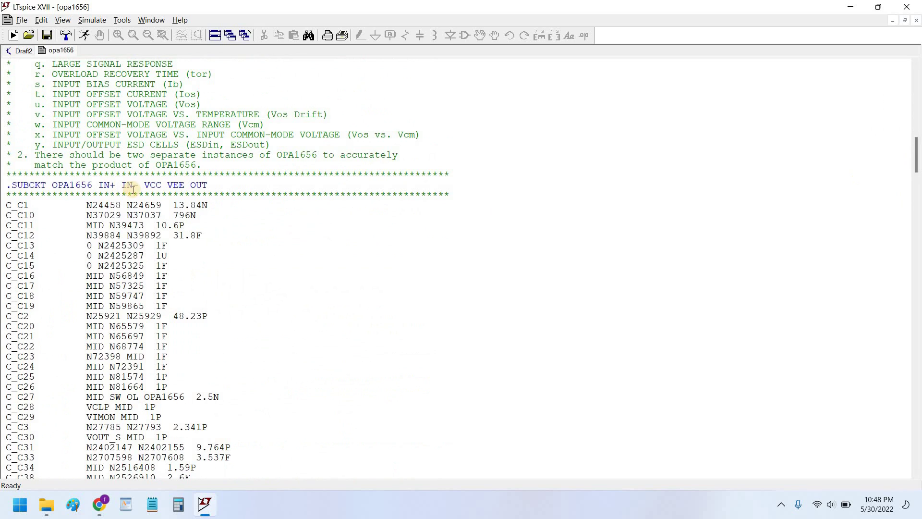
left_click_drag(8, 186, 219, 186)
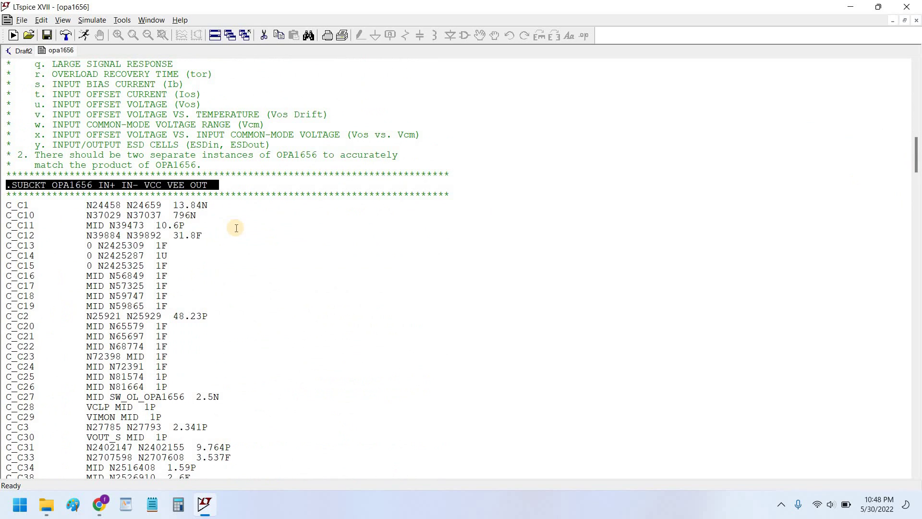
left_click(182, 186)
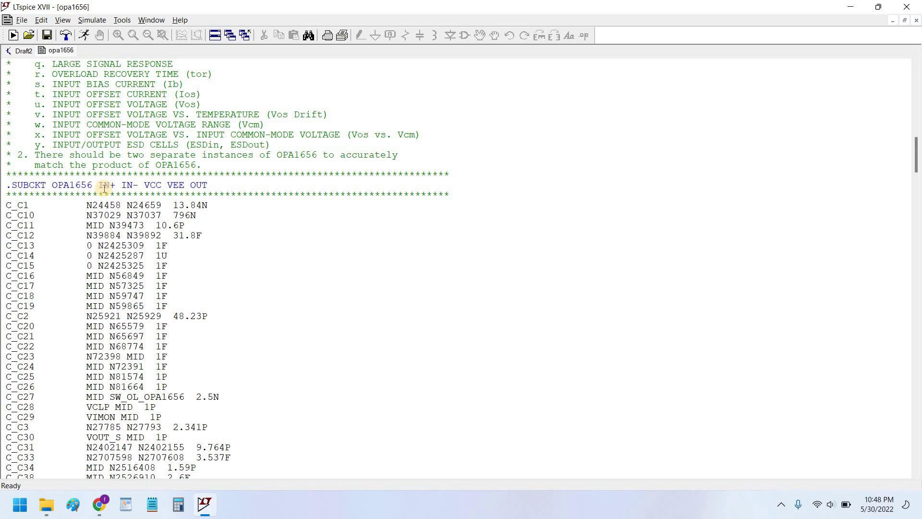
left_click_drag(105, 185, 209, 185)
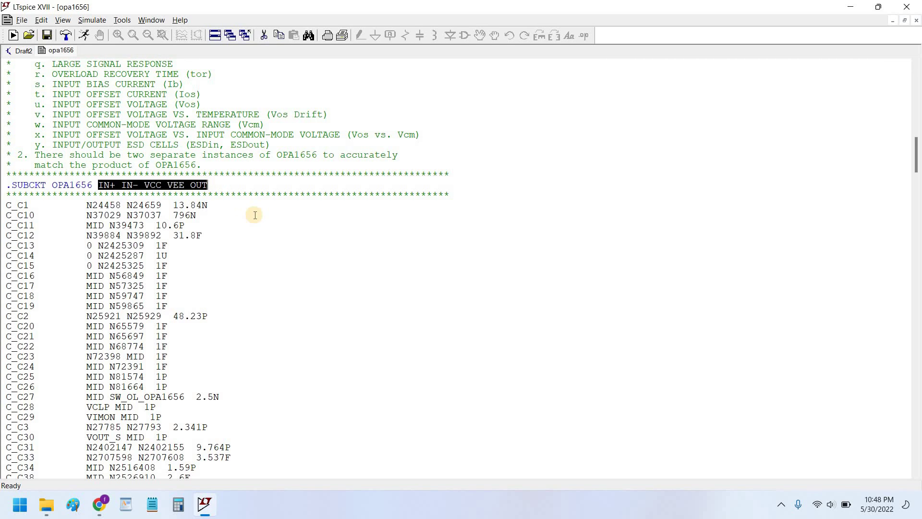
left_click(217, 208)
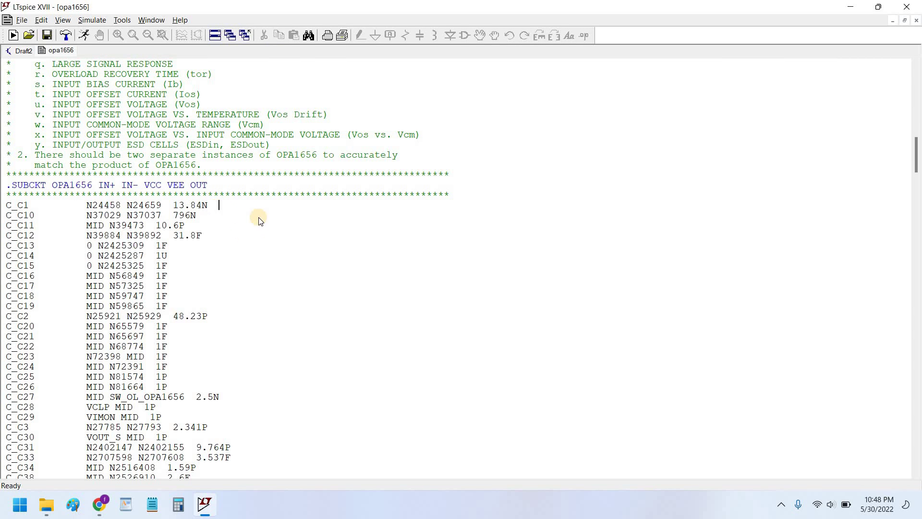
Return to the Draft2 schematic and open op-amp U1's opamp2 symbol in the symbol editor
key("alt+Tab")
left_click(205, 505)
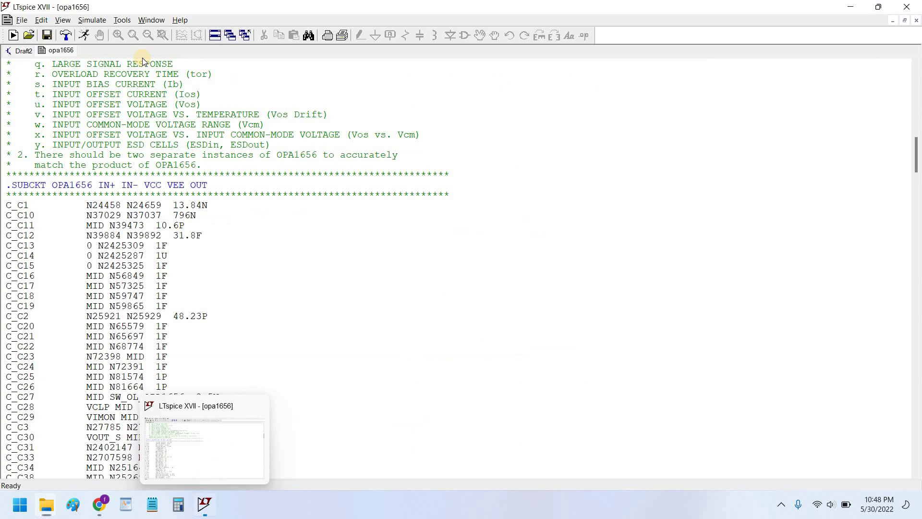
left_click(21, 52)
scroll(379, 290, "up", 1)
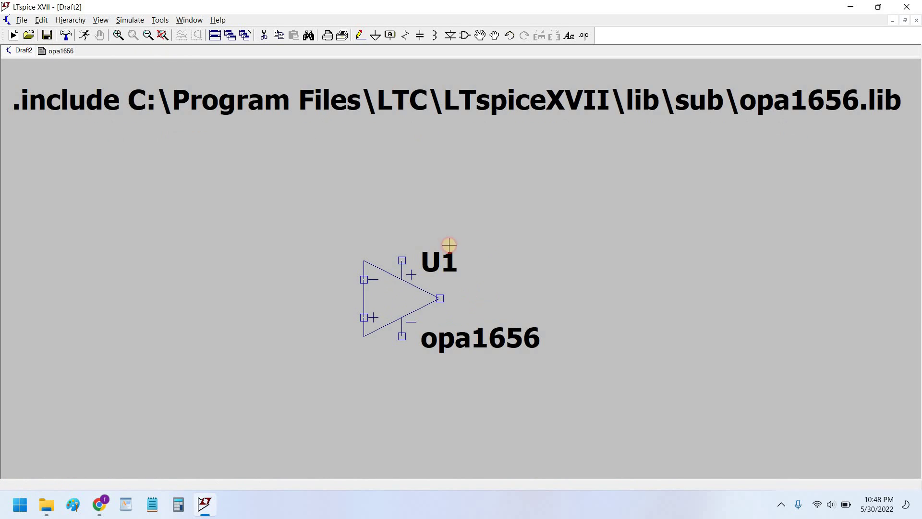
left_click_drag(449, 245, 446, 199)
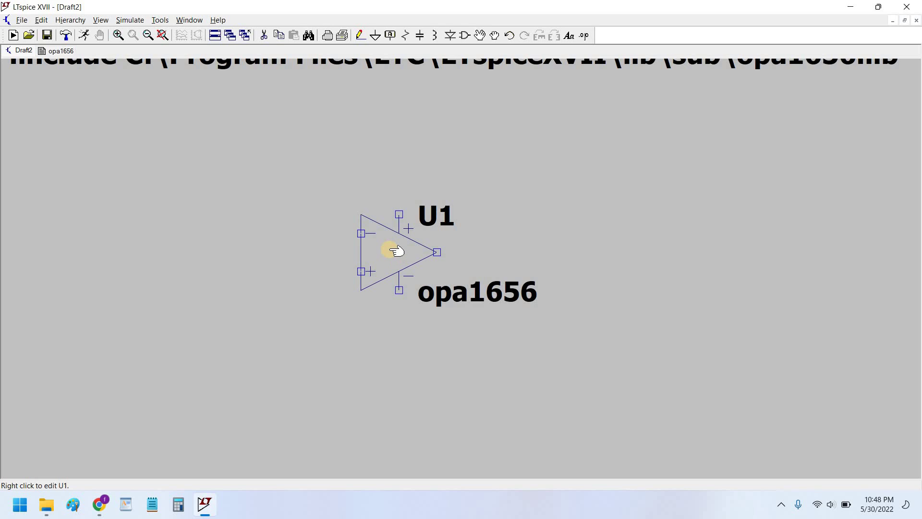
right_click(389, 251)
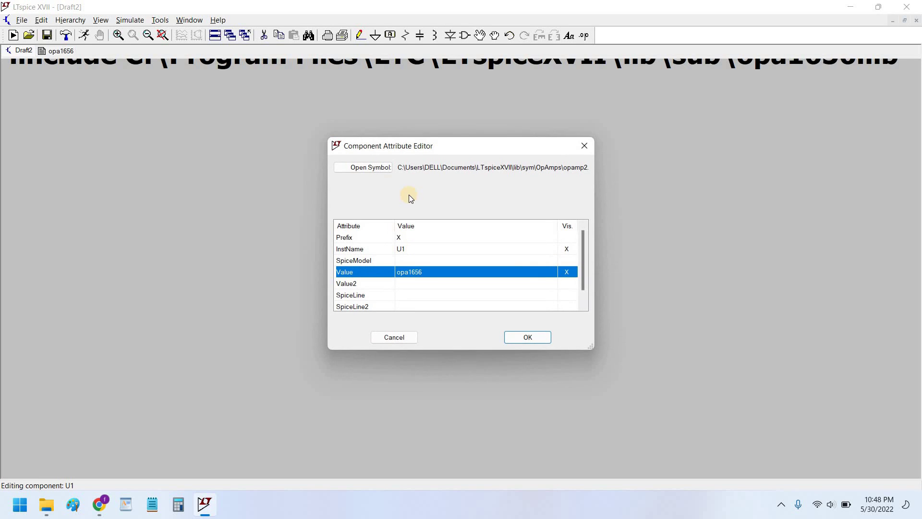
left_click(363, 168)
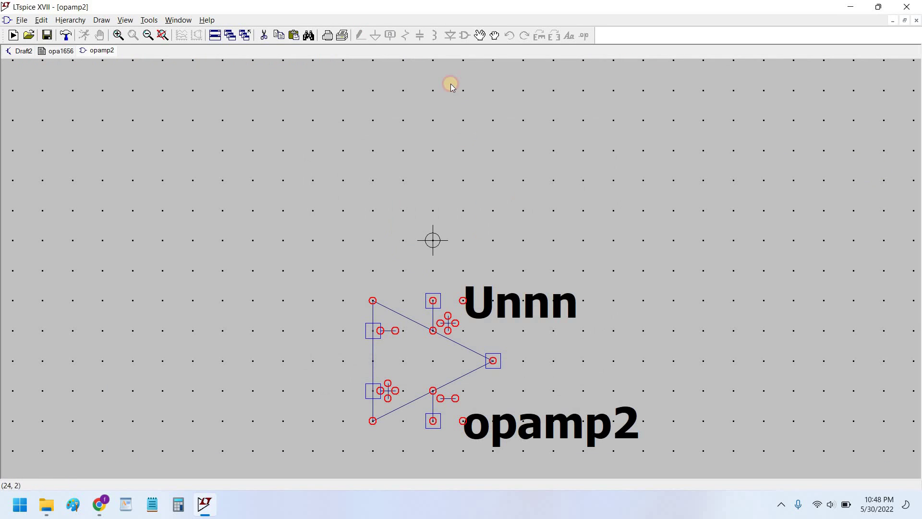
left_click_drag(450, 84, 434, 127)
left_click_drag(629, 179, 636, 182)
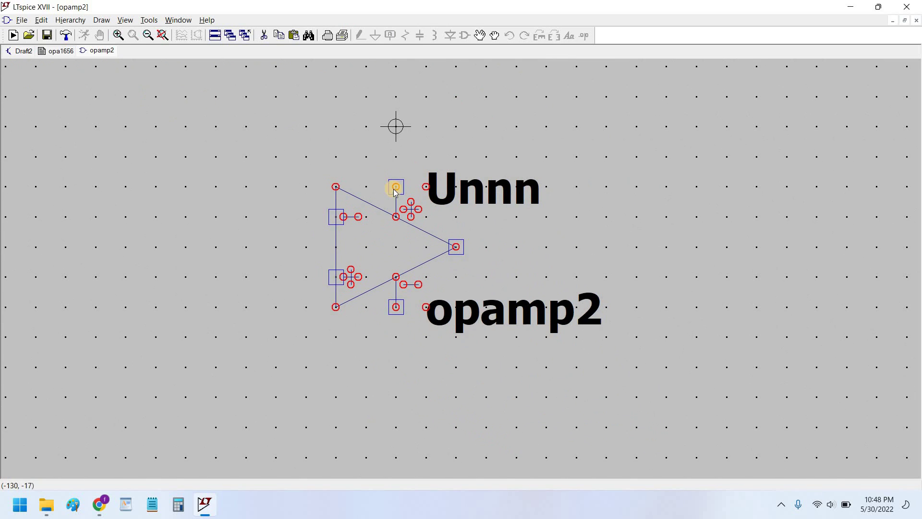
left_click_drag(274, 205, 283, 210)
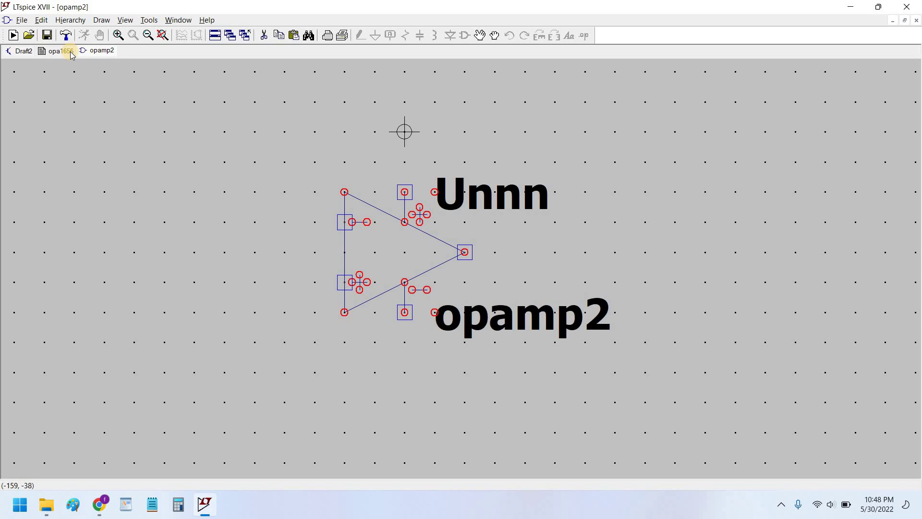
Go back to the opa1656 library file and go through the .SUBCKT pins one by one in their listed order
left_click(70, 54)
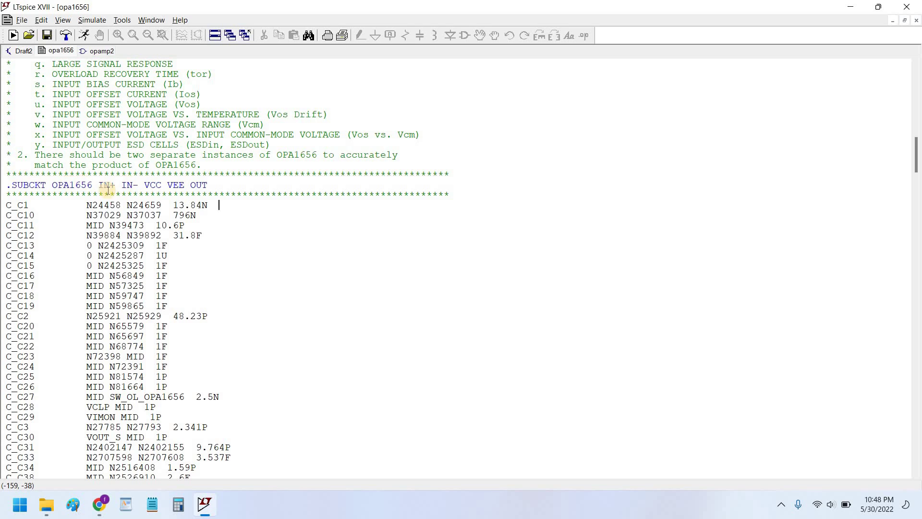
left_click_drag(103, 185, 144, 186)
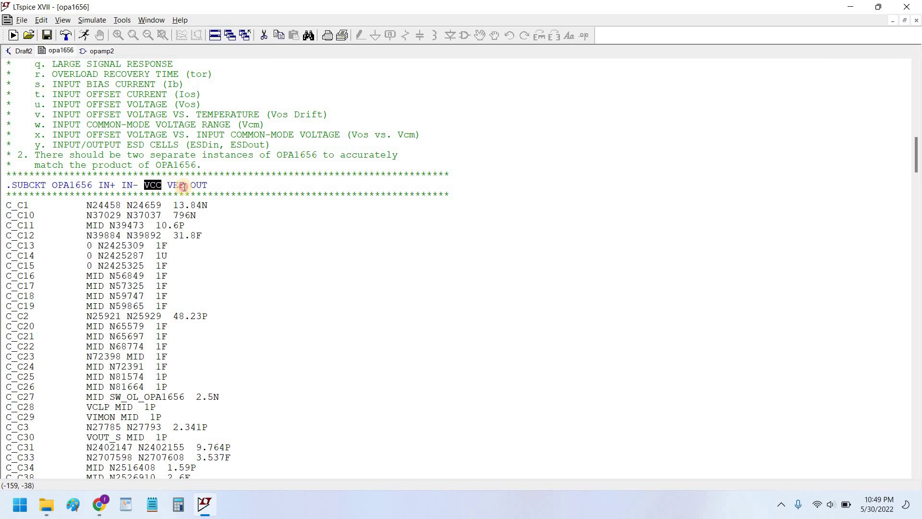
double_click(176, 185)
double_click(199, 184)
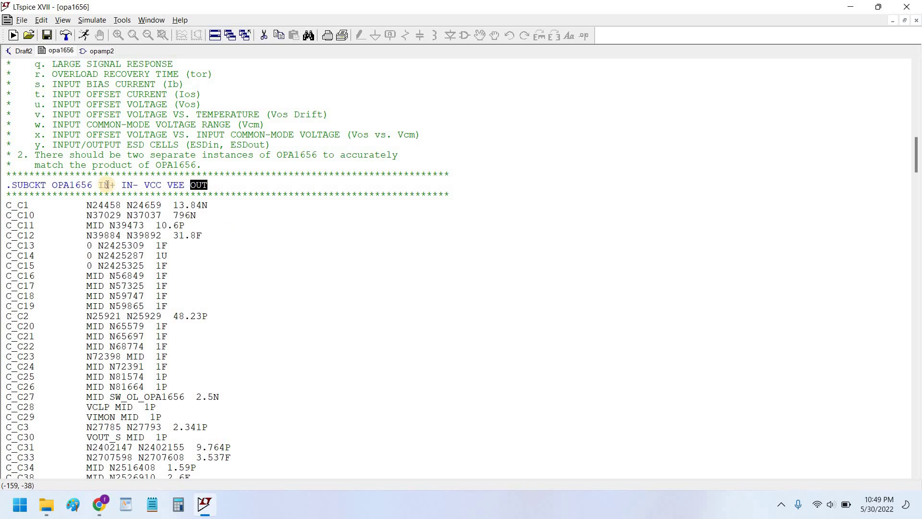
left_click(149, 185)
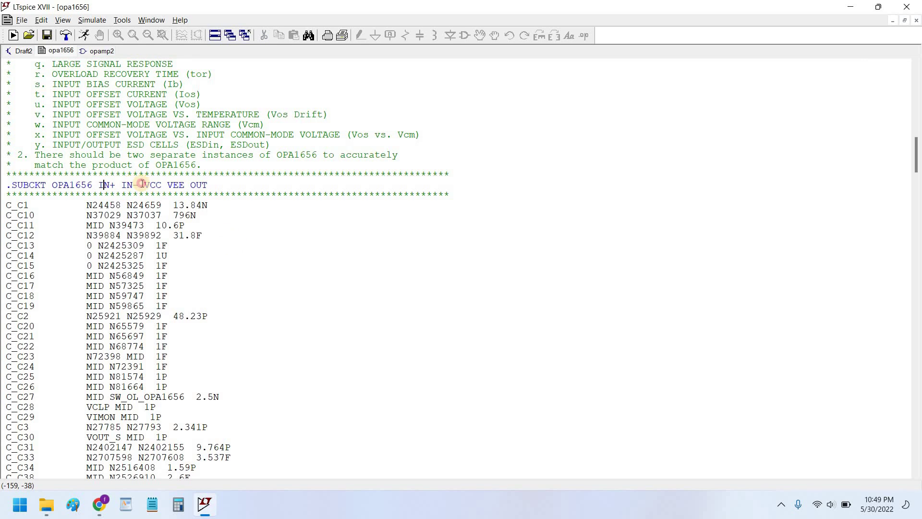
left_click(190, 184)
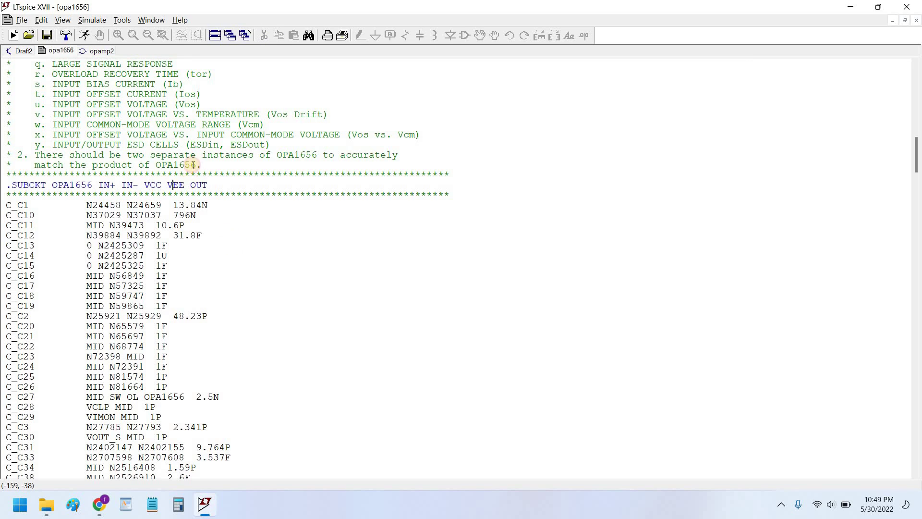
Inspect the netlist order of the opamp2 symbol's two input pins and compare In+ with IN+ in the .SUBCKT line
left_click(96, 51)
right_click(352, 222)
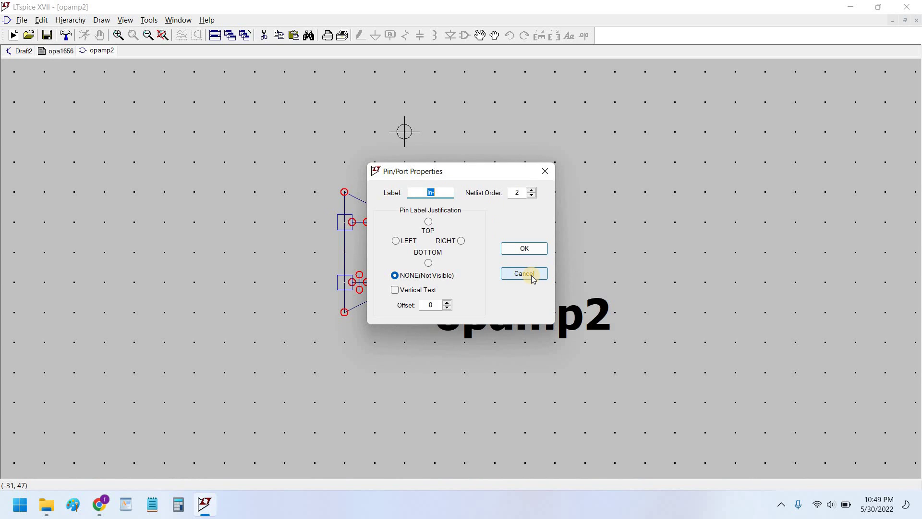
left_click(526, 276)
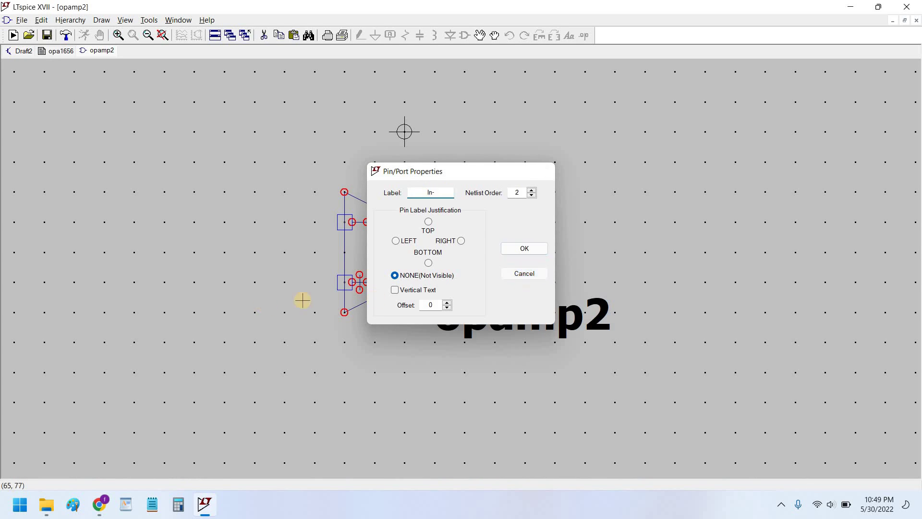
right_click(342, 282)
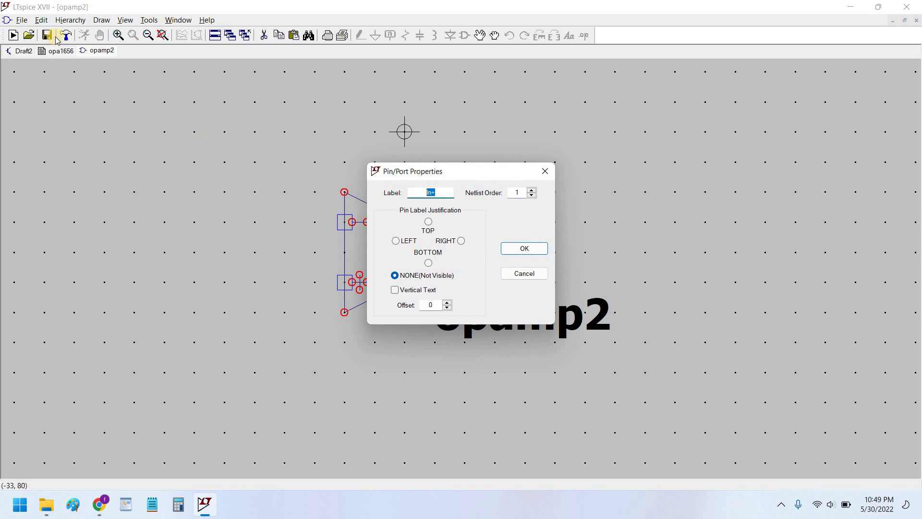
left_click(59, 53)
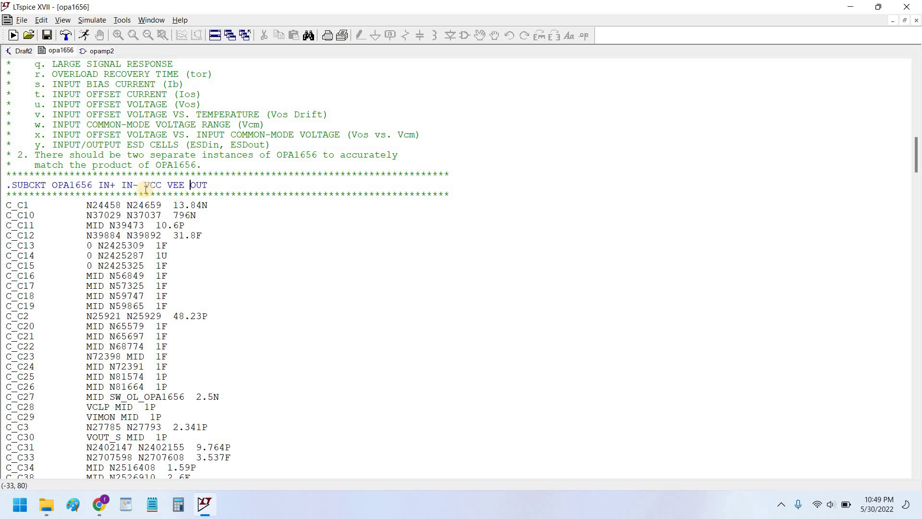
double_click(105, 184)
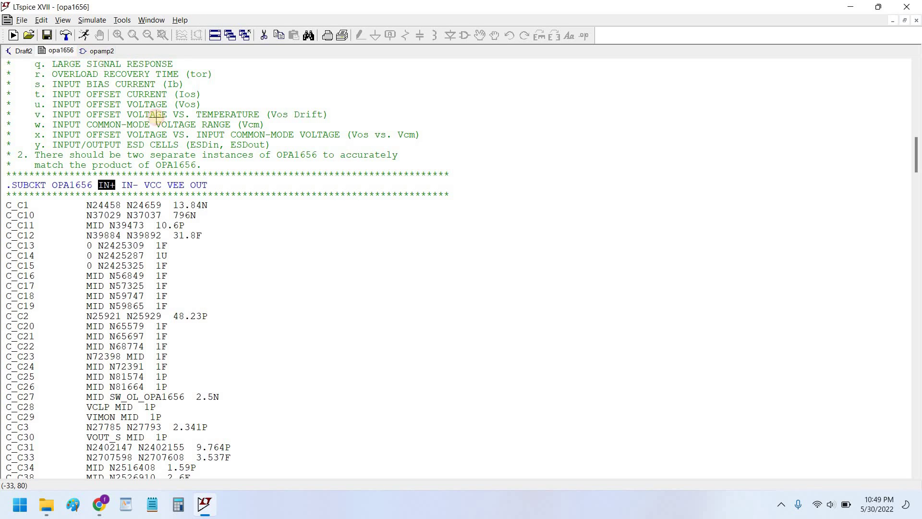
Compare the netlist order of the symbol's In- pin with the position of IN- in the .SUBCKT line
left_click(102, 52)
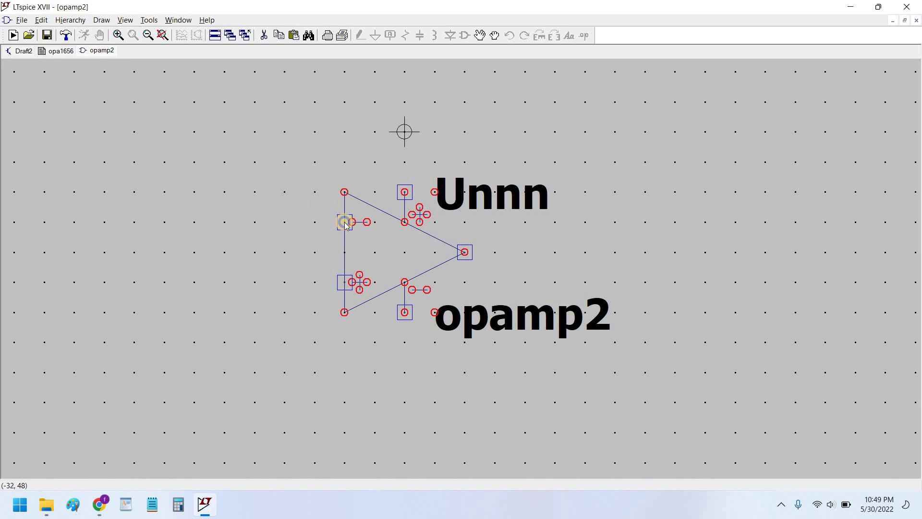
right_click(345, 222)
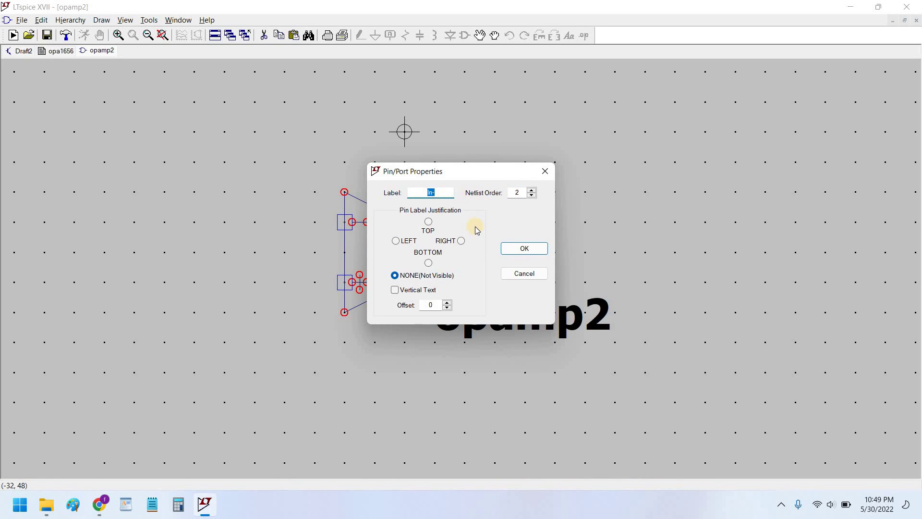
left_click(69, 51)
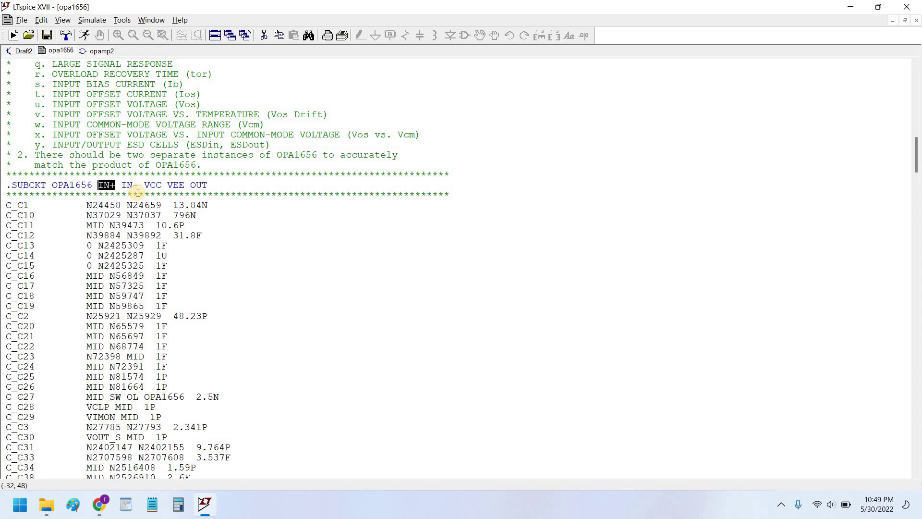
double_click(136, 186)
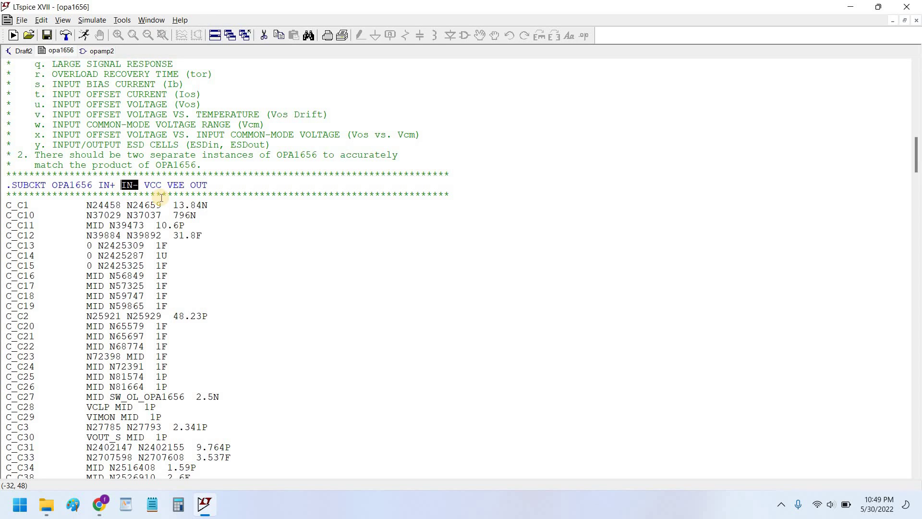
Compare the netlist order of the symbol's V+ pin with the position of VCC in the .SUBCKT line
left_click(100, 50)
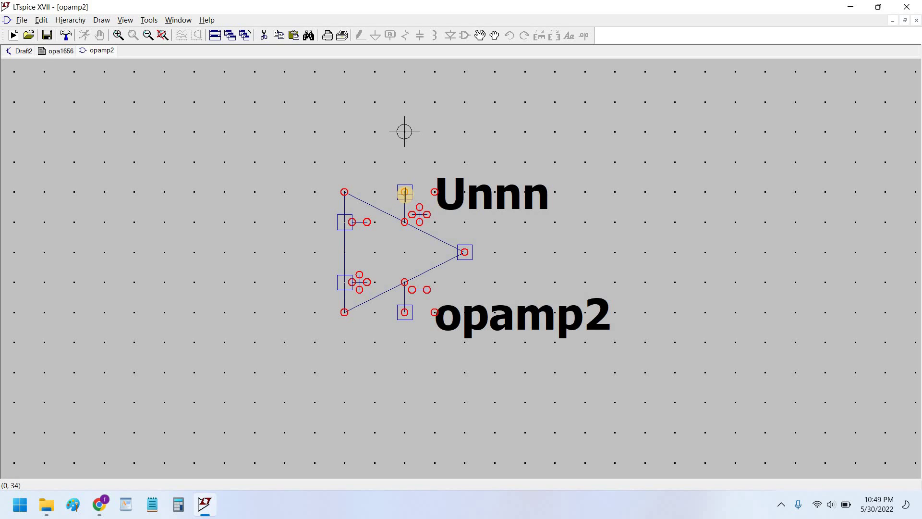
right_click(405, 196)
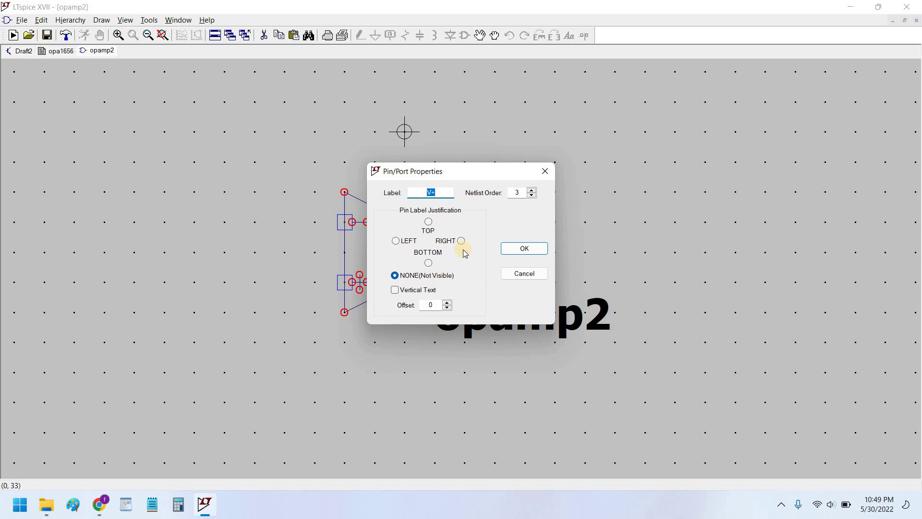
key("Escape")
left_click(57, 51)
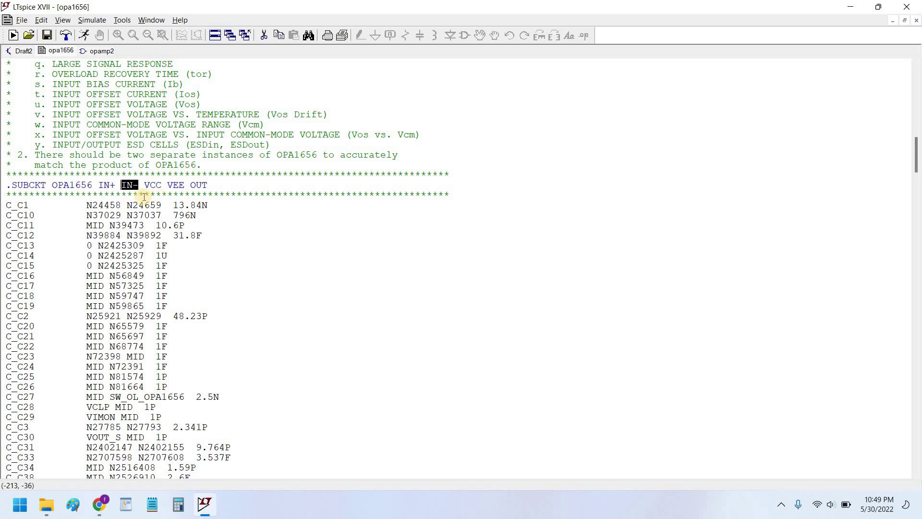
double_click(152, 185)
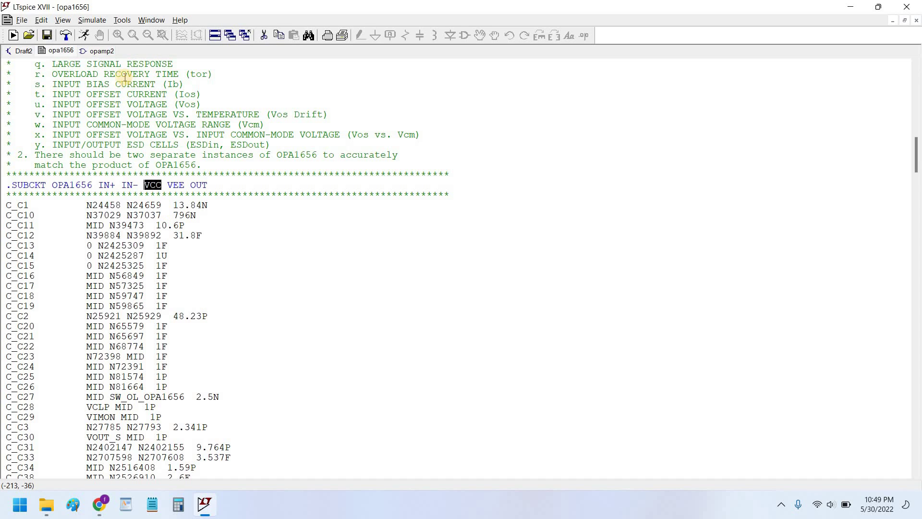
Compare the netlist order of the opamp2 symbol's V- pin with the position of VEE in the .SUBCKT line
key("ctrl+Tab")
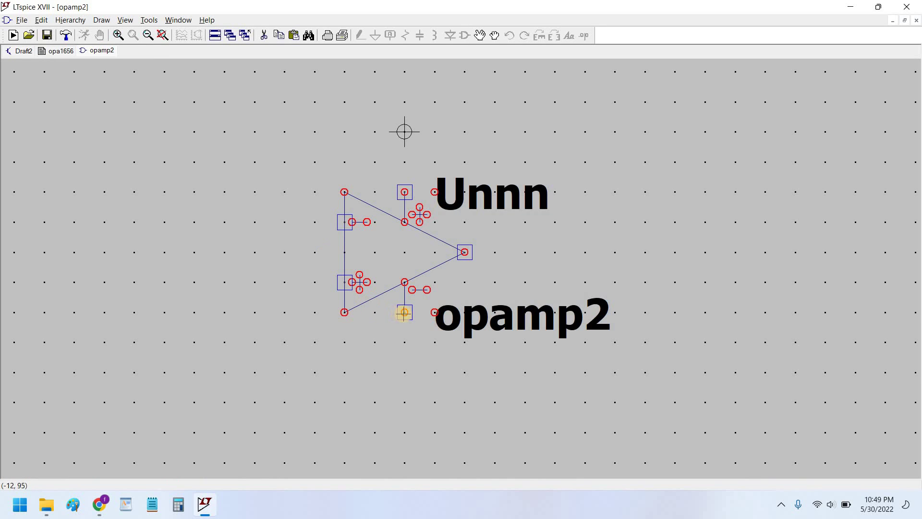
right_click(405, 313)
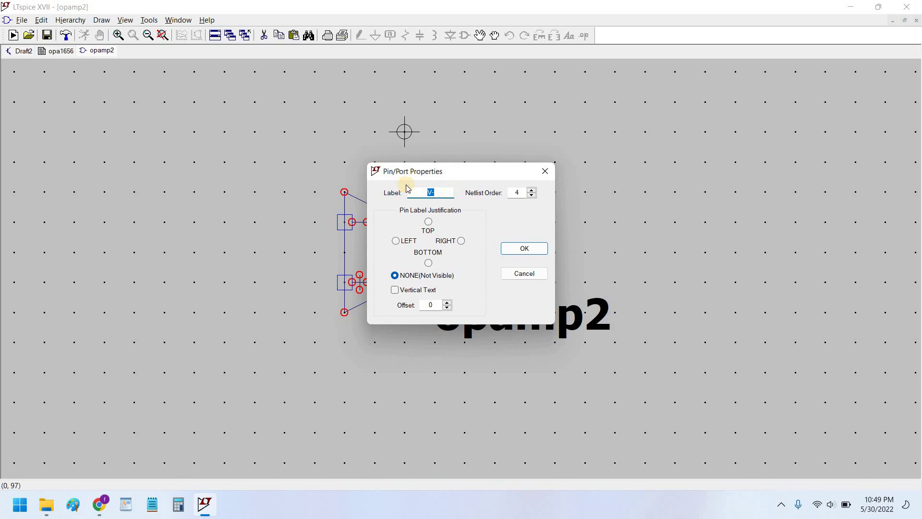
key("Escape")
left_click(49, 51)
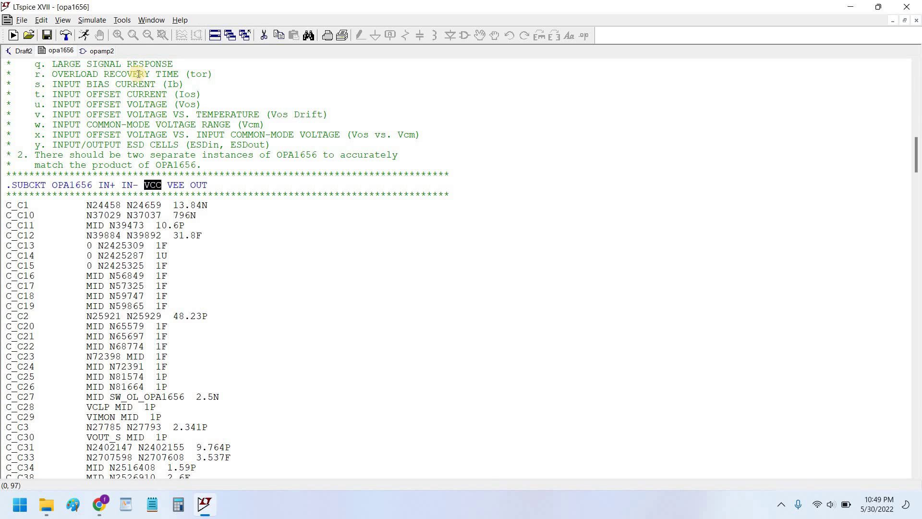
Compare the netlist order of the opamp2 symbol's OUT pin with the position of OUT in the .SUBCKT line
left_click(99, 50)
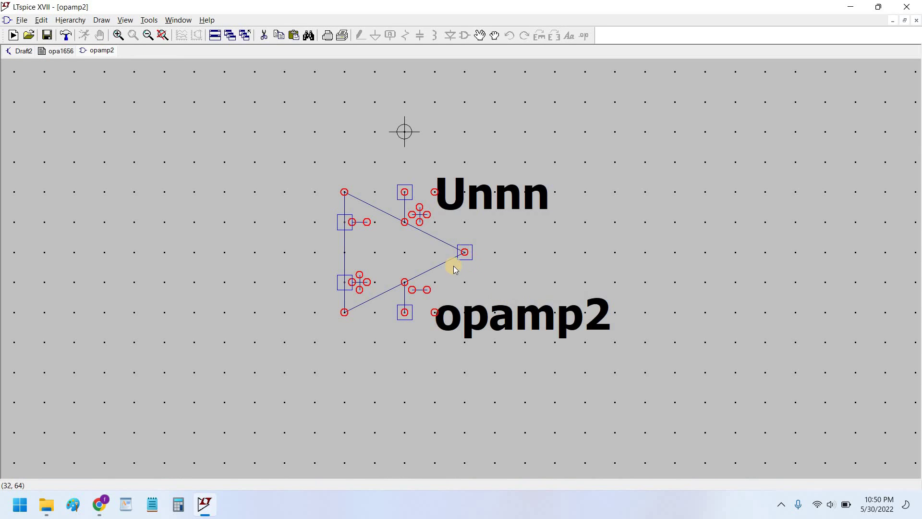
right_click(463, 254)
left_click(525, 248)
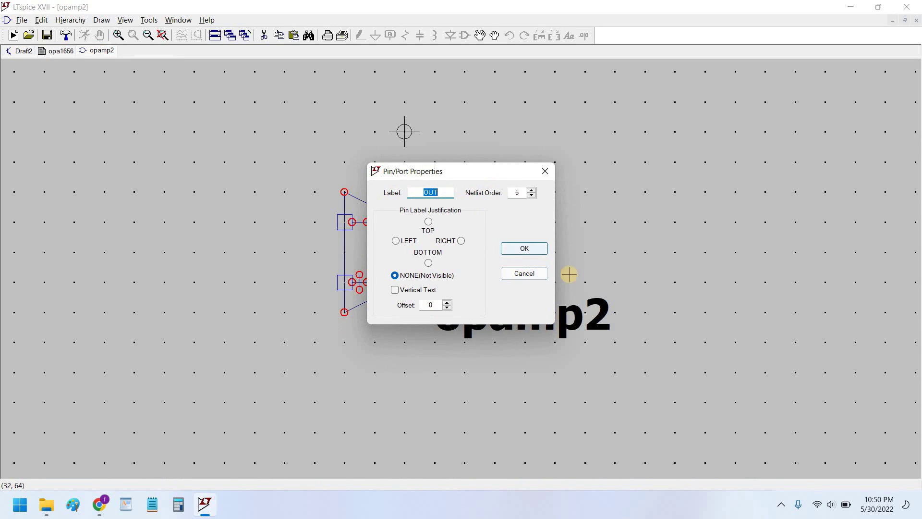
scroll(539, 273, "down", 2)
scroll(490, 272, "up", 1)
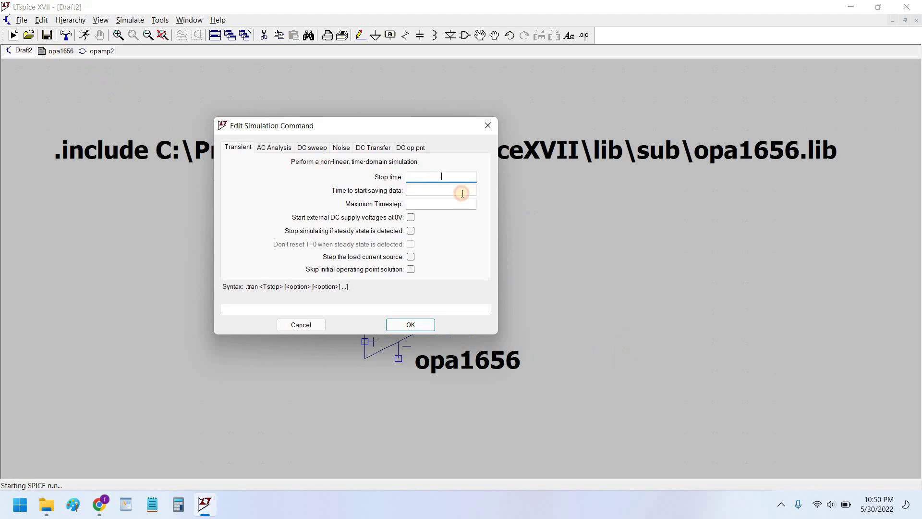
left_click(437, 178)
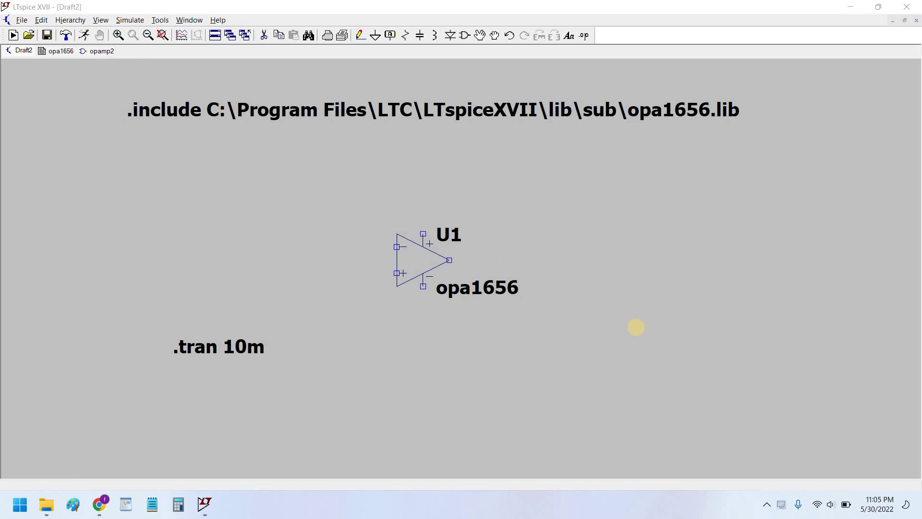
Move the .tran 10m directive in the Draft2 schematic down and farther left of the op-amp
left_click_drag(572, 343, 554, 336)
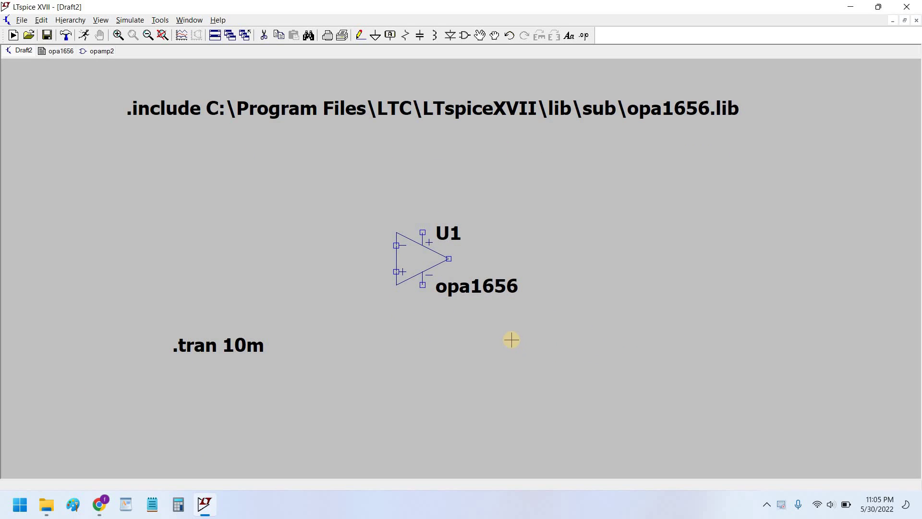
left_click_drag(504, 344, 501, 349)
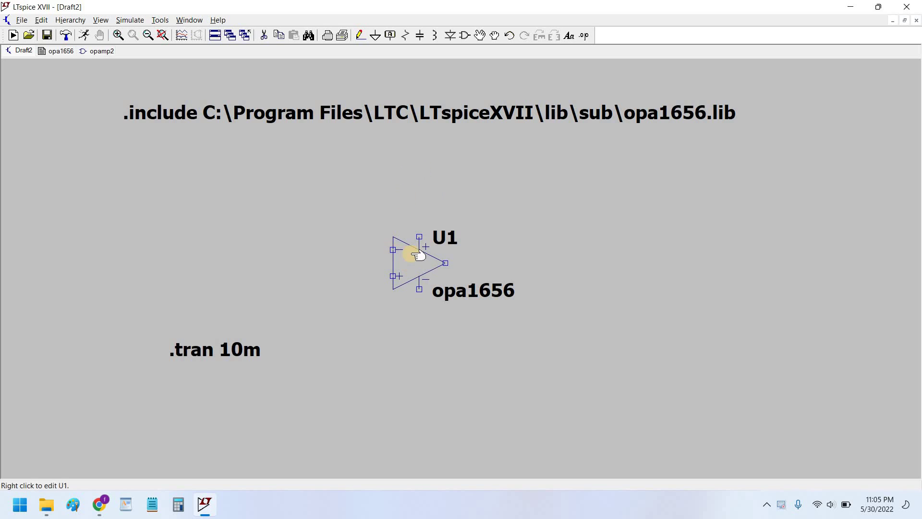
left_click(500, 37)
left_click(233, 349)
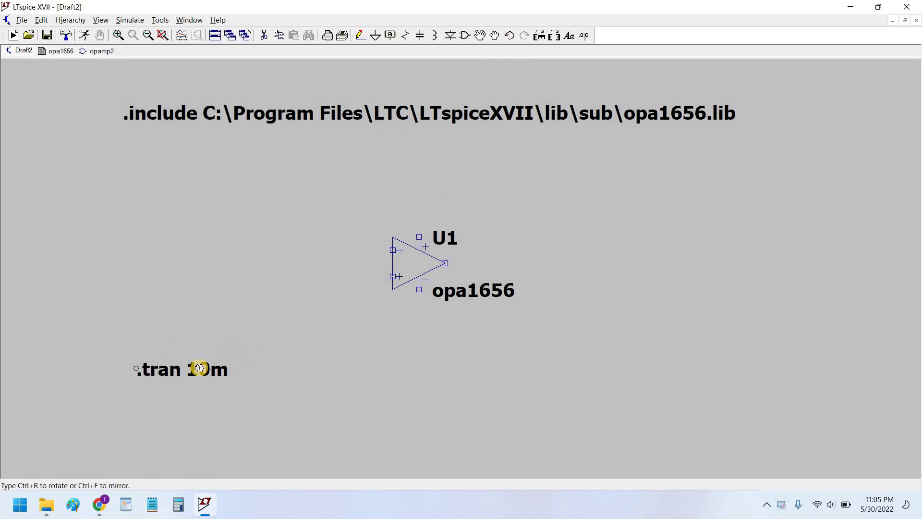
left_click(200, 375)
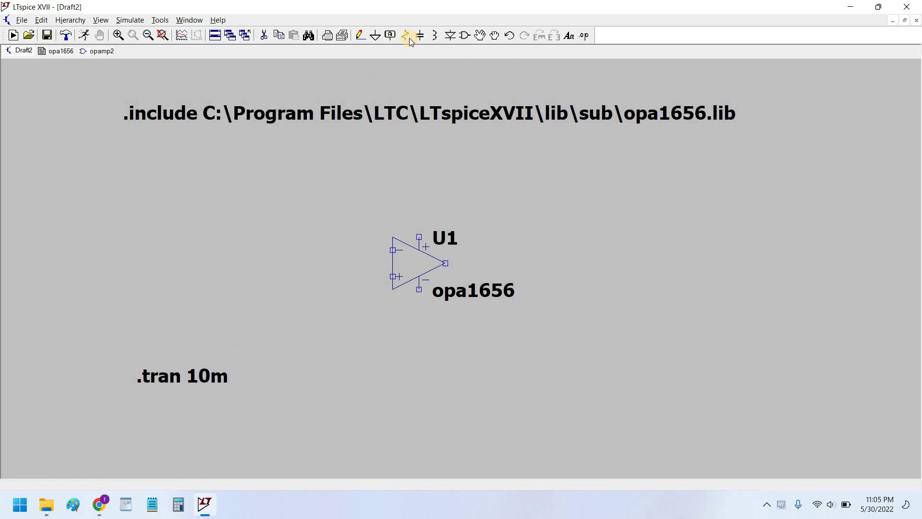
Place a horizontal resistor below the op-amp and a vertical resistor just below and left of it
key("r")
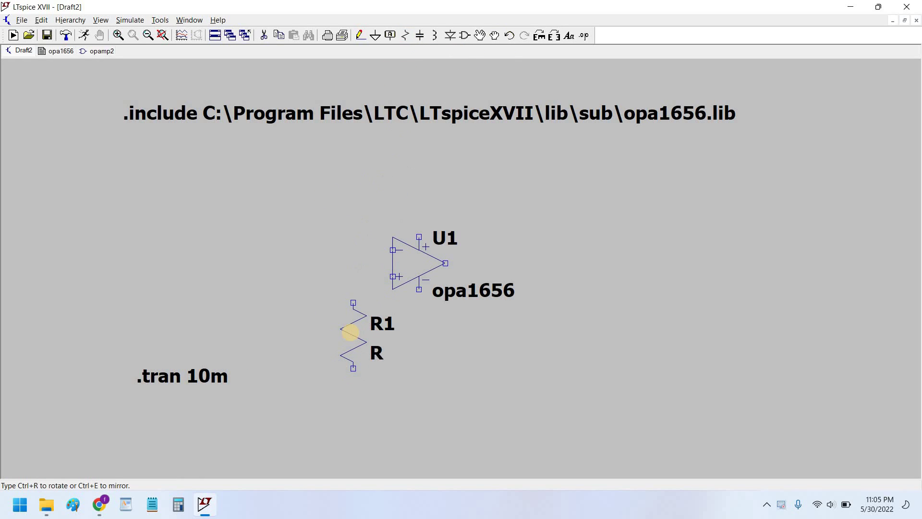
key("ctrl+r")
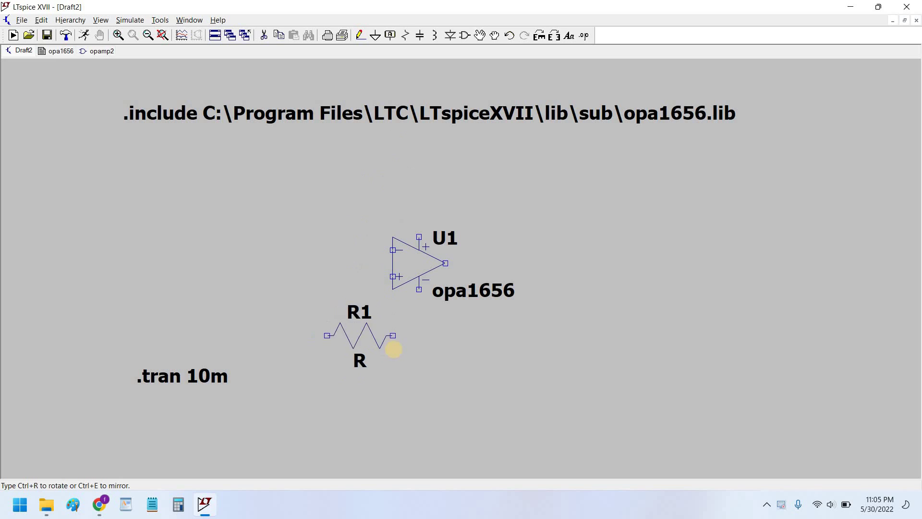
left_click(390, 354)
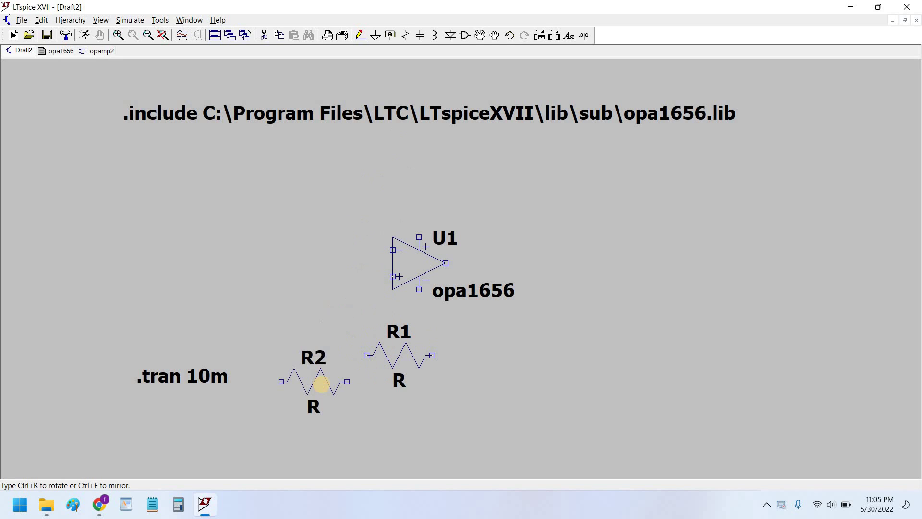
key("ctrl+r")
left_click(350, 412)
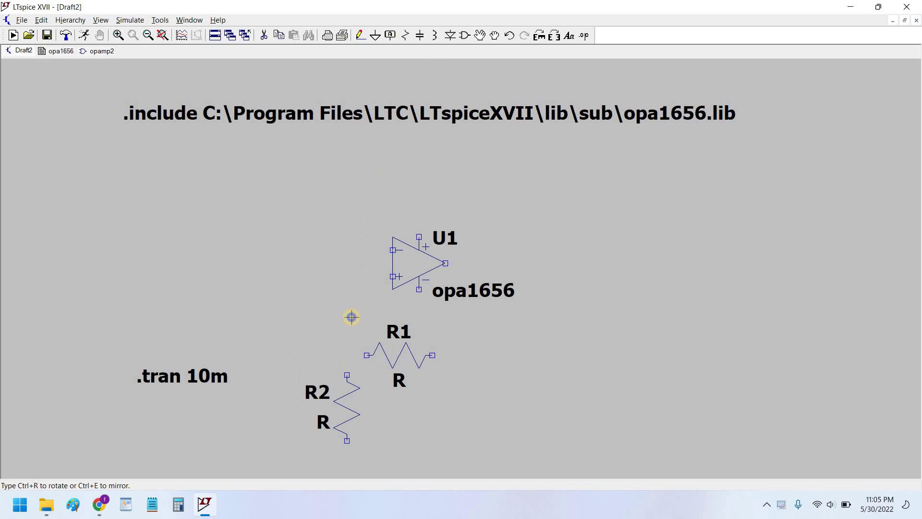
key("Escape")
Wire the left end of R1 up and across to the op-amp's inverting input
left_click(361, 35)
left_click(367, 356)
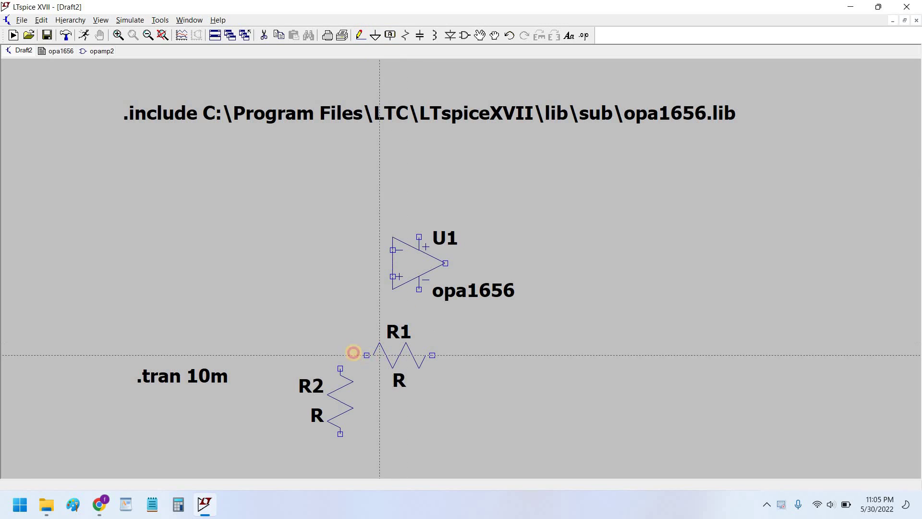
left_click(340, 355)
left_click(393, 250)
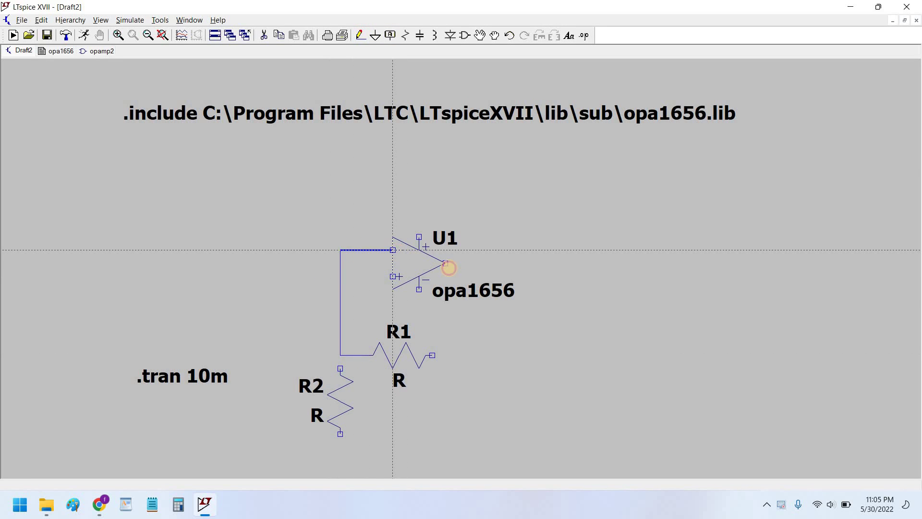
Wire the op-amp's output to the right end of R1 and connect R2's upper end to the feedback node
left_click(445, 263)
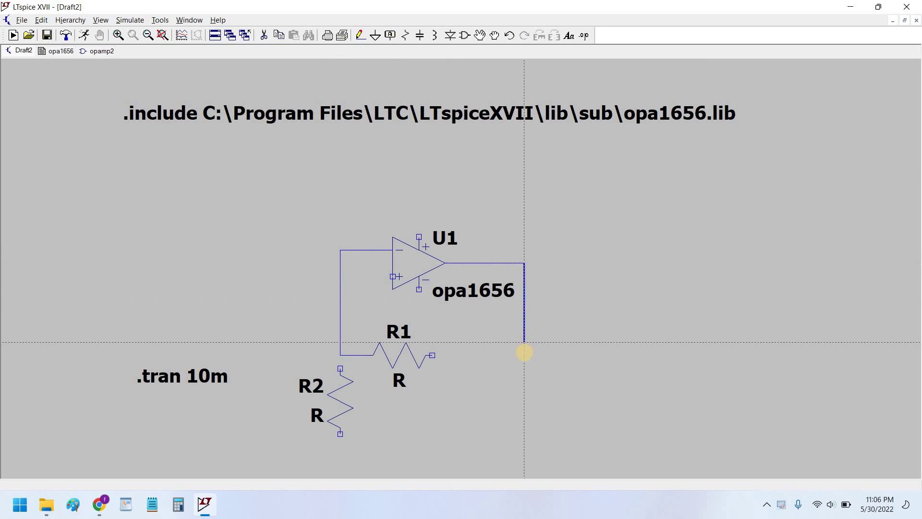
left_click(524, 355)
left_click(432, 355)
left_click(340, 368)
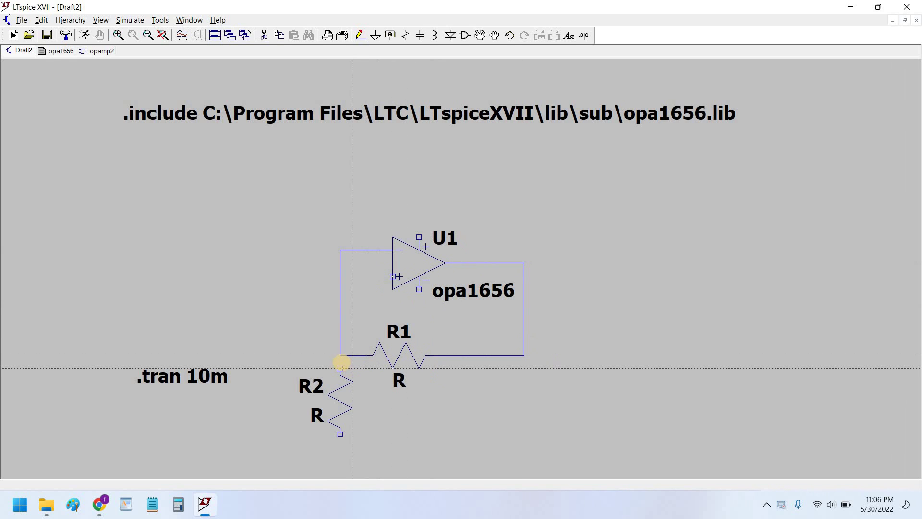
left_click(340, 355)
Ground the lower end of R2 and set the resistance of both R2 and R1 to 10k
left_click(375, 35)
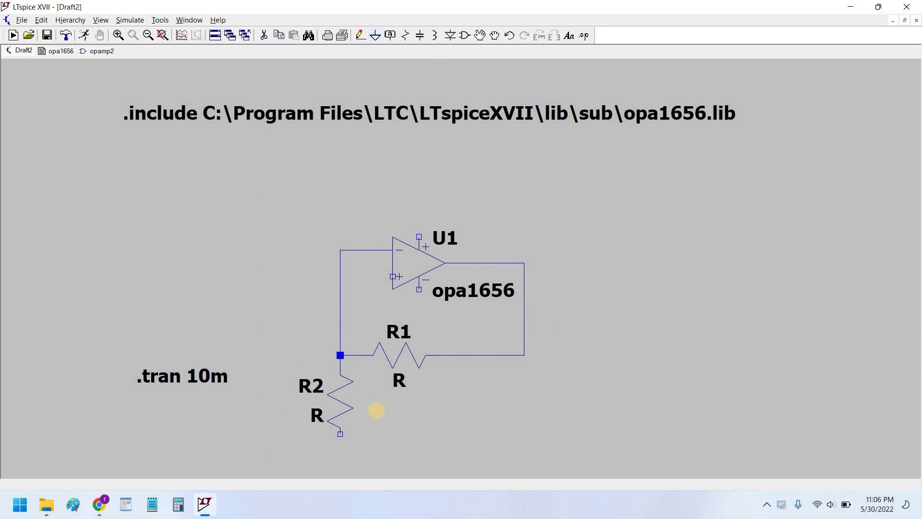
left_click(341, 417)
right_click(401, 399)
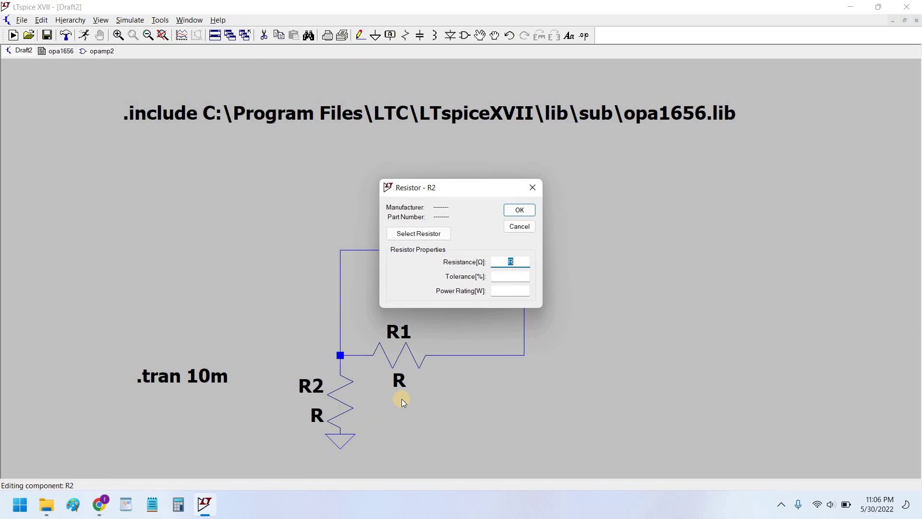
type("10k")
key("Return")
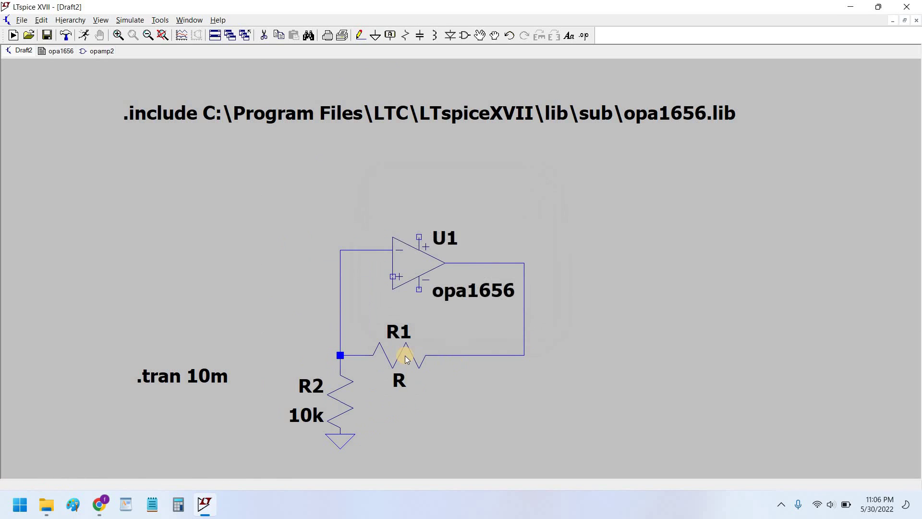
right_click(409, 356)
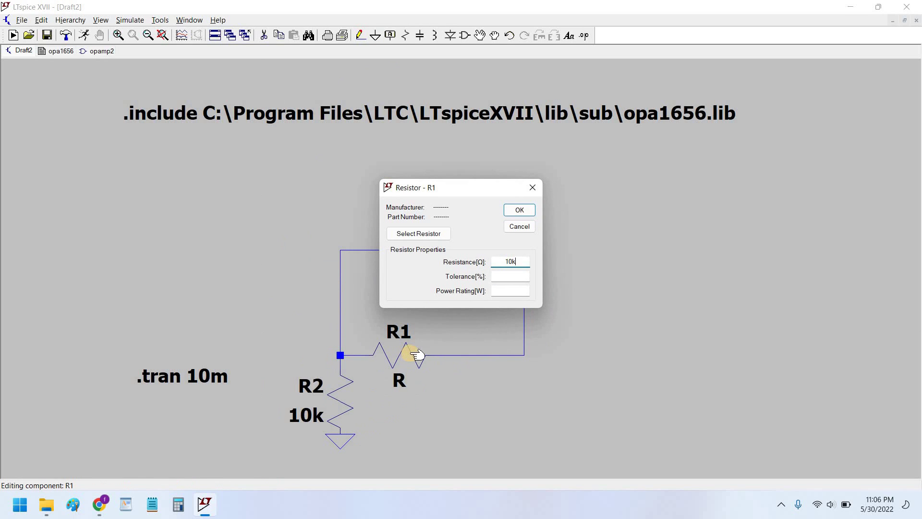
key("Return")
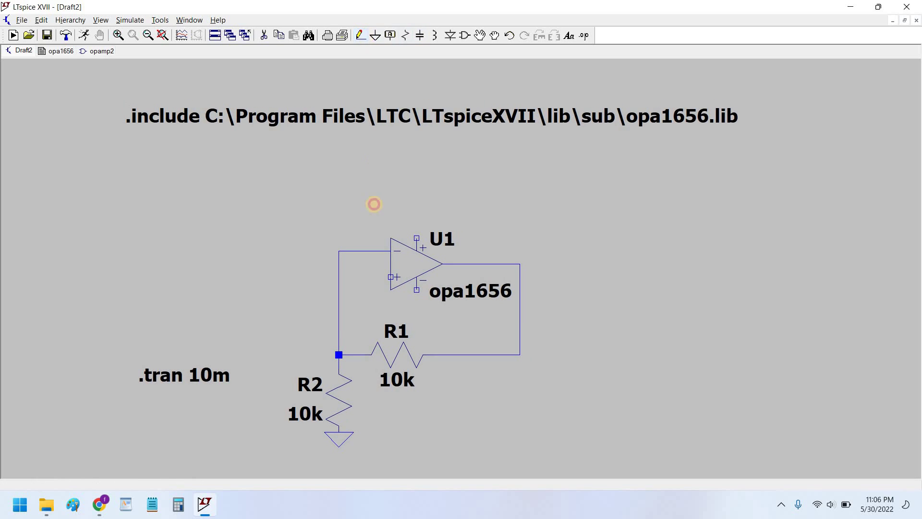
Draw a horizontal input wire from the op-amp's non-inverting input out to the left, past the feedback wire
left_click(390, 277)
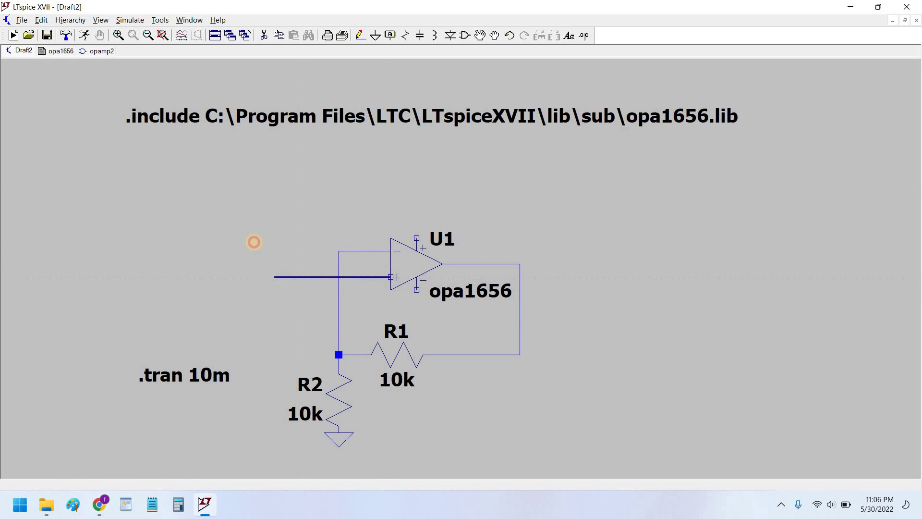
left_click(274, 277)
key("Escape")
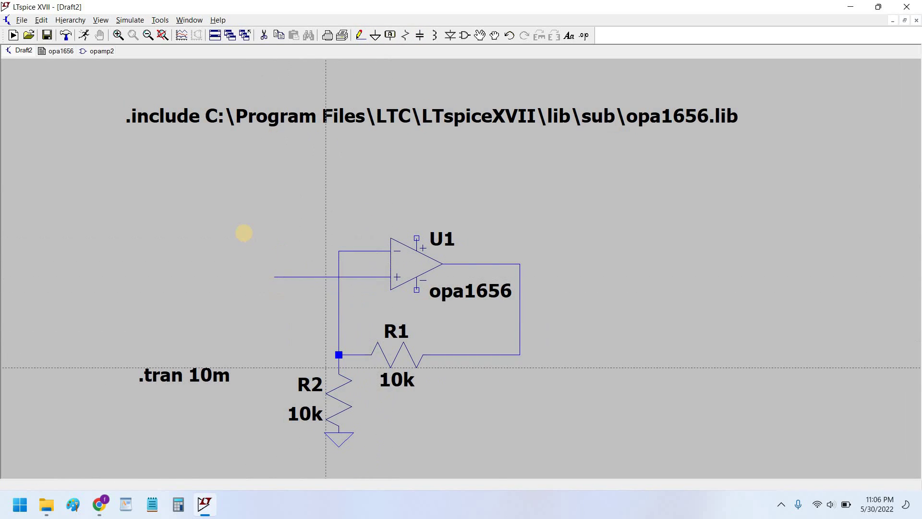
right_click(233, 244)
Move the .tran 10m directive to the lower-left area of the schematic, clear of the circuit
left_click_drag(290, 242, 285, 230)
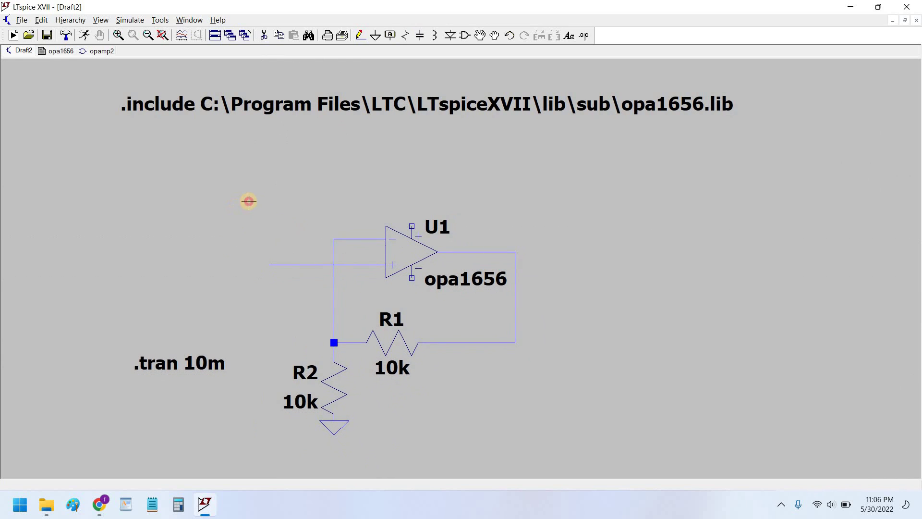
left_click_drag(249, 201, 293, 187)
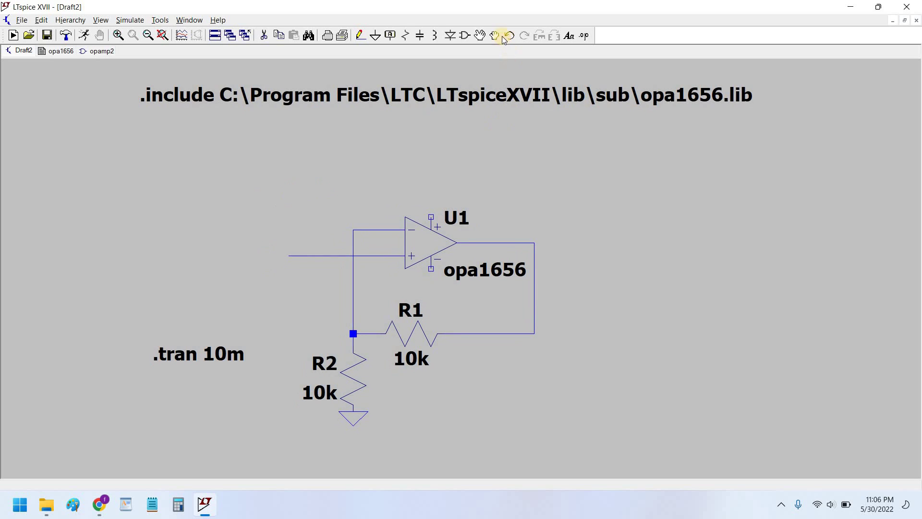
left_click(180, 354)
left_click(123, 431)
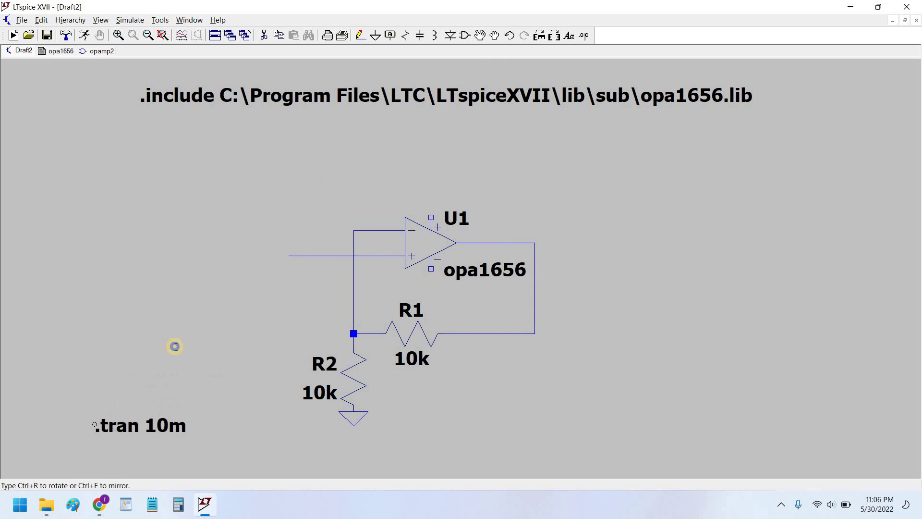
right_click(253, 331)
Place two battery voltage sources, one below the other, to the left of the op-amp circuit above the .tran directive
scroll(253, 331, "down", 3)
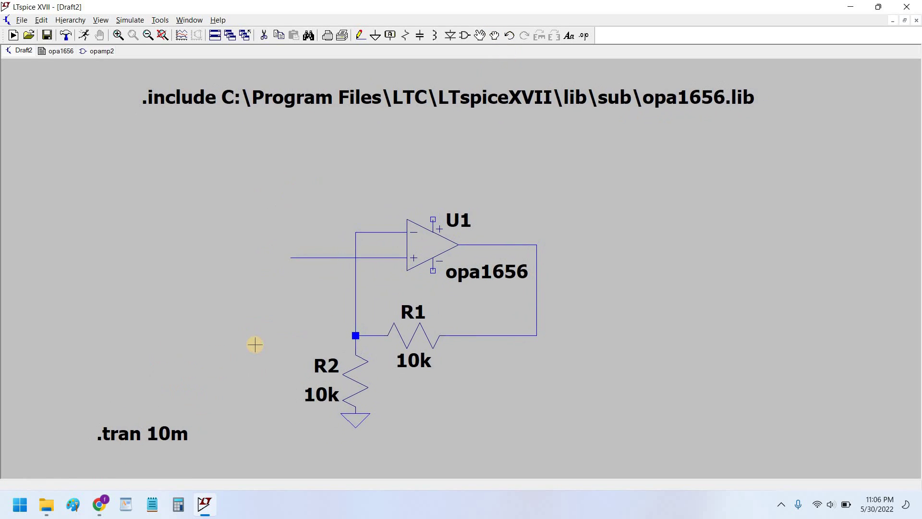
scroll(265, 336, "up", 2)
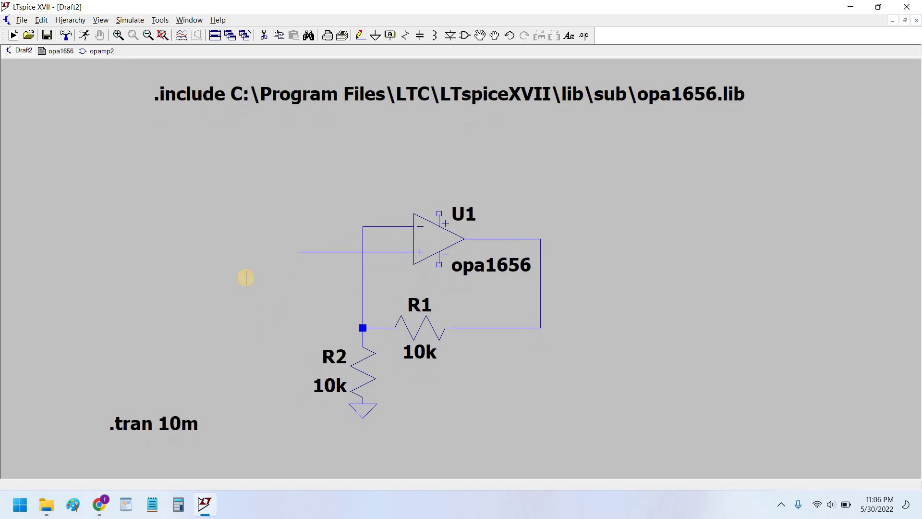
left_click(465, 36)
double_click(184, 245)
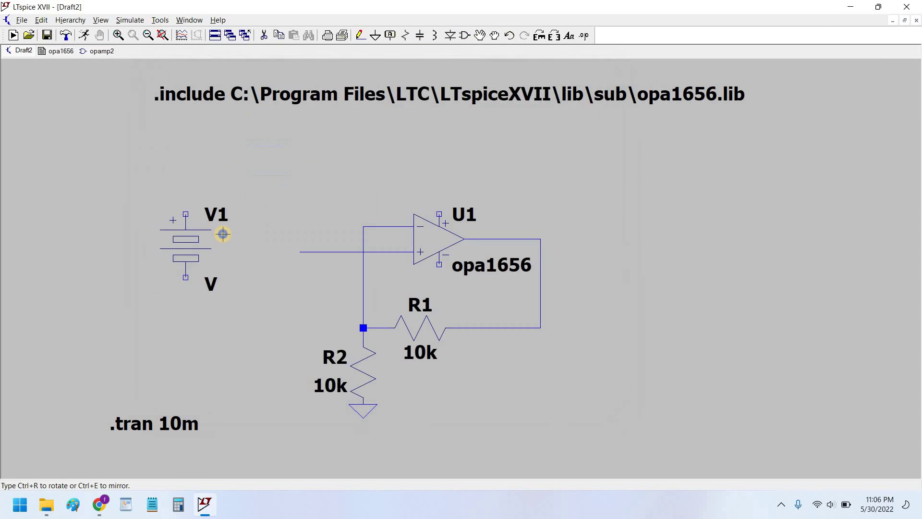
left_click(462, 38)
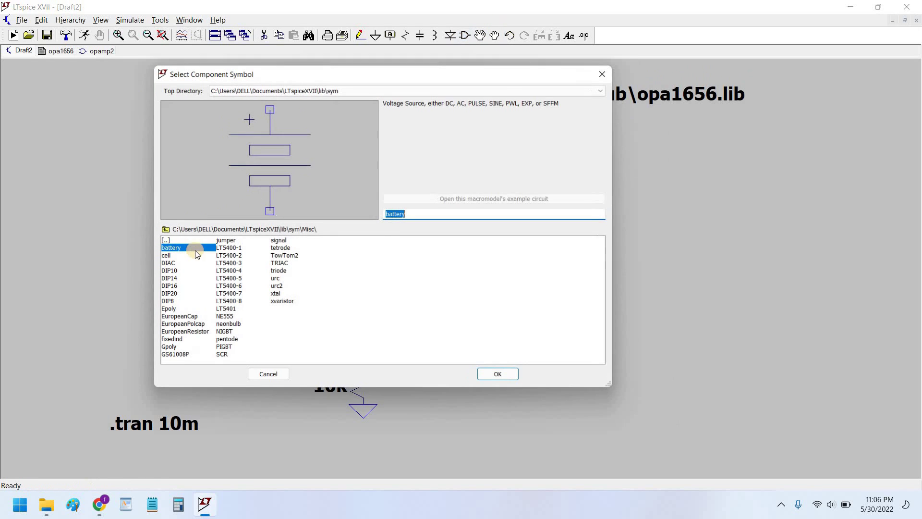
key("Return")
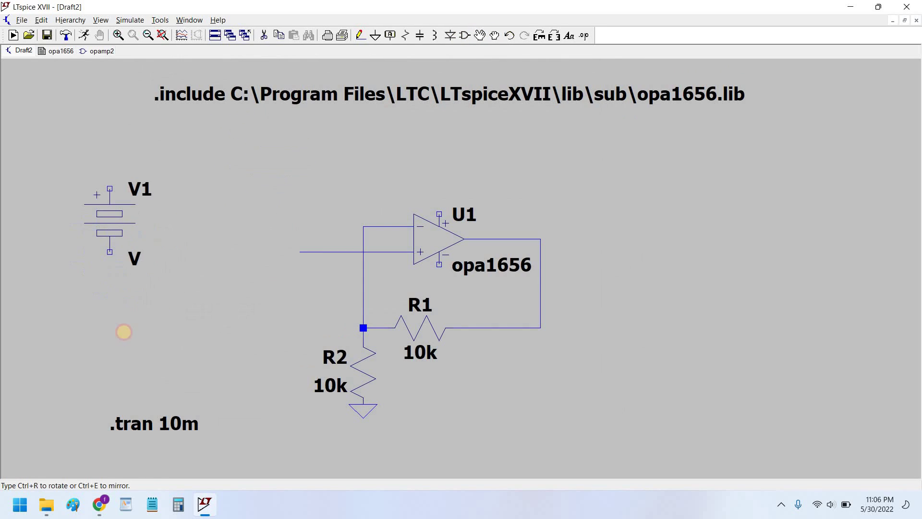
left_click(103, 313)
key("Escape")
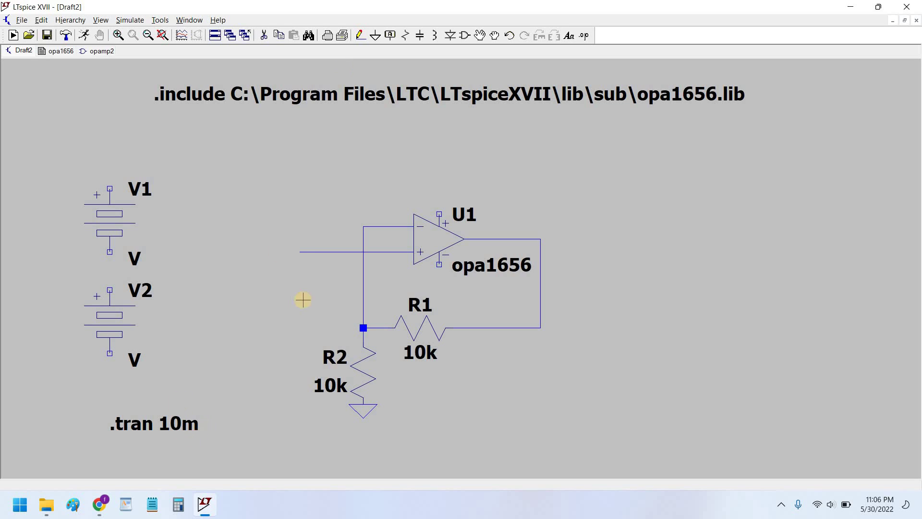
Set the DC value of both battery sources, V1 and V2, to 15 V
right_click(158, 262)
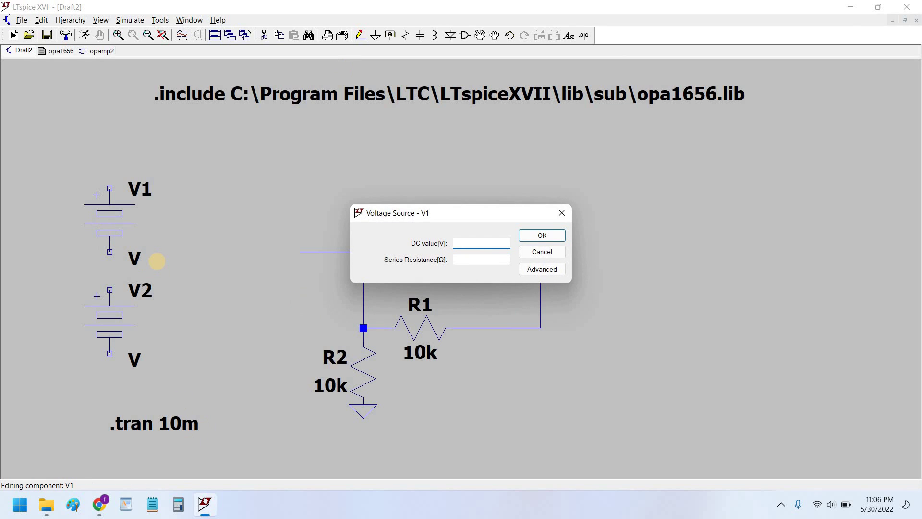
key("Return")
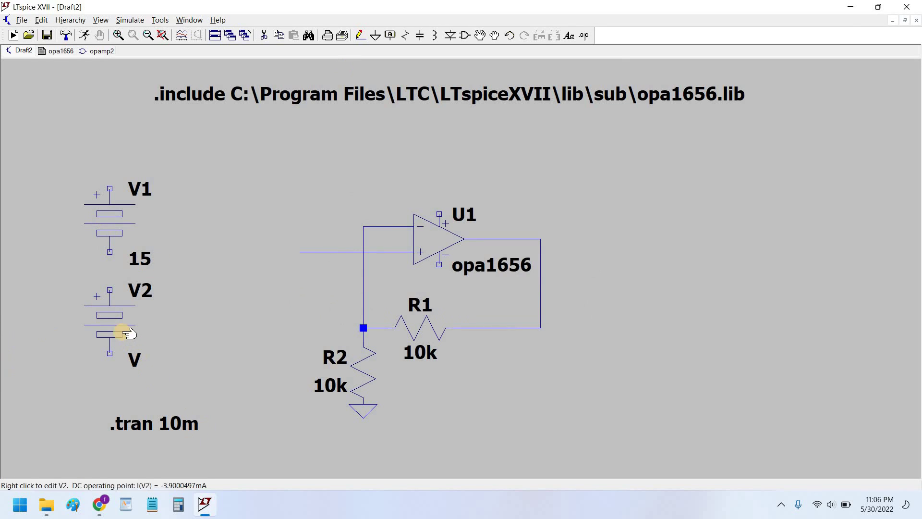
right_click(120, 331)
type("15")
key("Return")
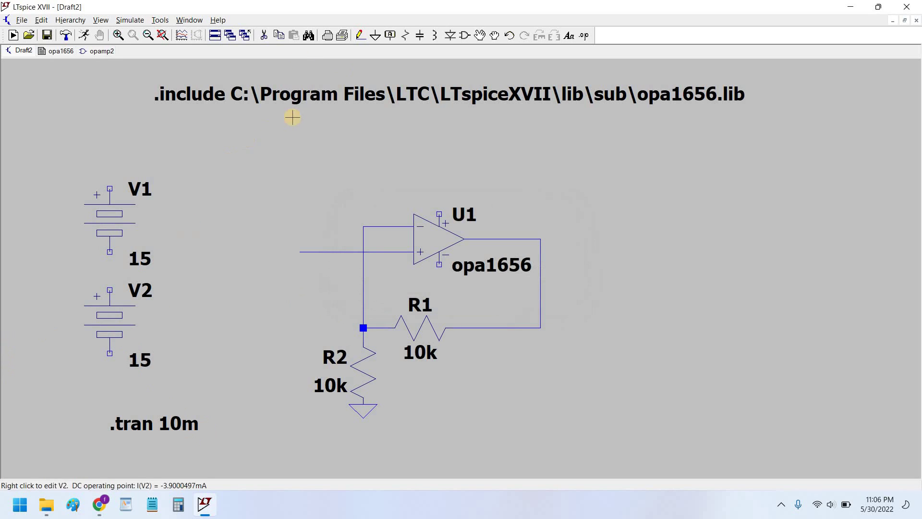
Wire V1's negative terminal to V2's positive terminal and draw a short wire stub leftward from their midpoint
left_click(362, 35)
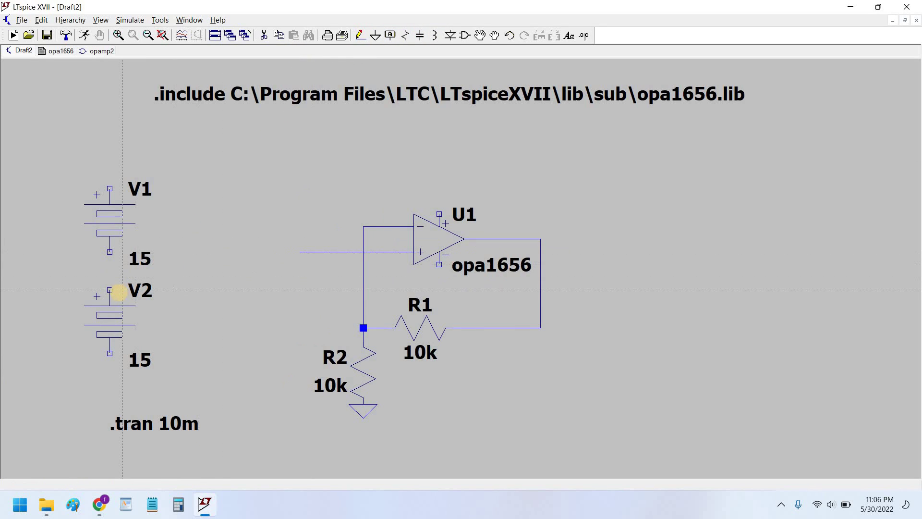
left_click(109, 290)
left_click(105, 258)
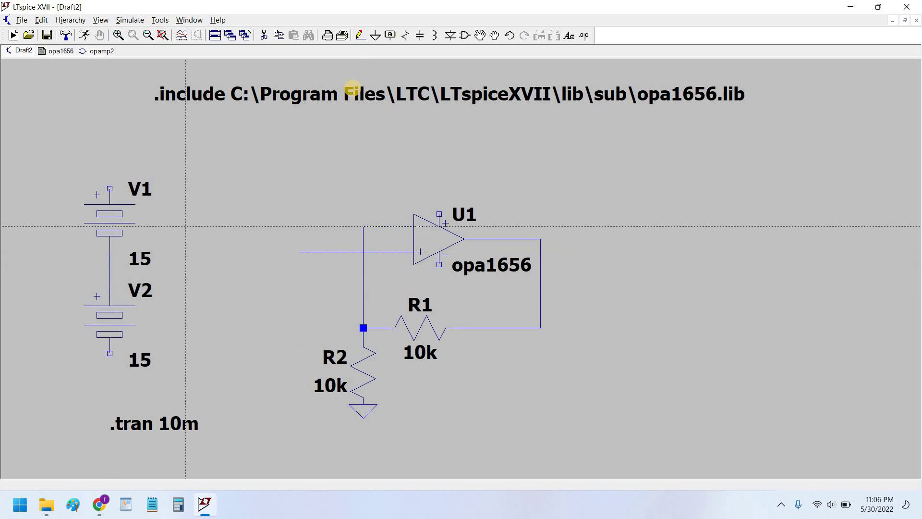
left_click(105, 265)
left_click(85, 264)
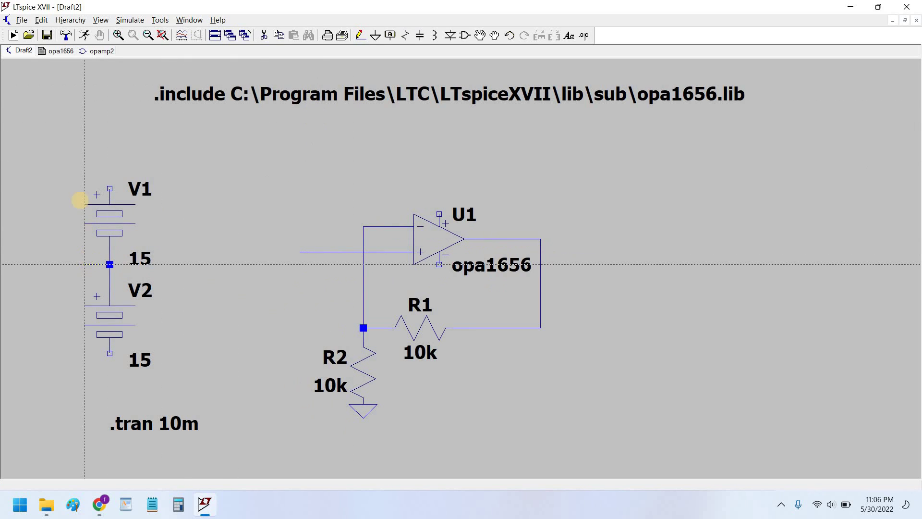
Place a ground symbol, rotated sideways, at the end of the stub between the two batteries
left_click(377, 34)
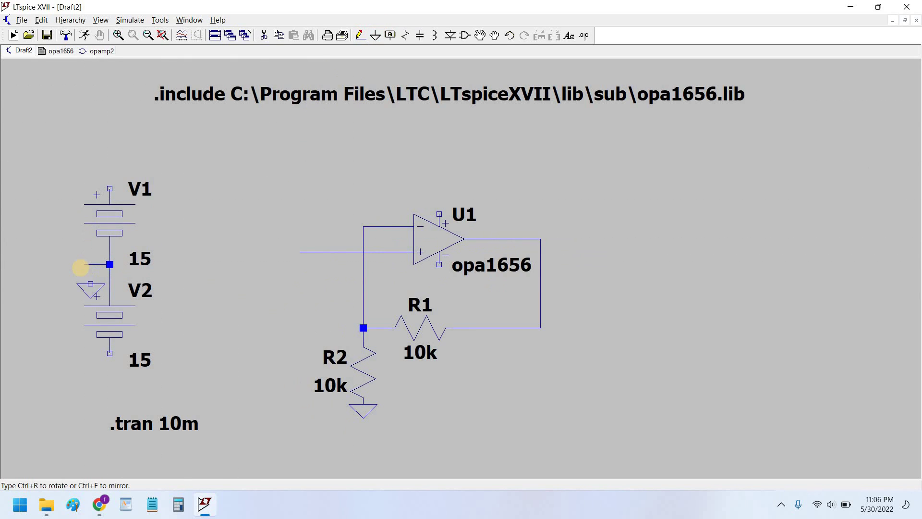
key("ctrl+r")
left_click(84, 264)
right_click(183, 273)
left_click_drag(121, 237, 125, 237)
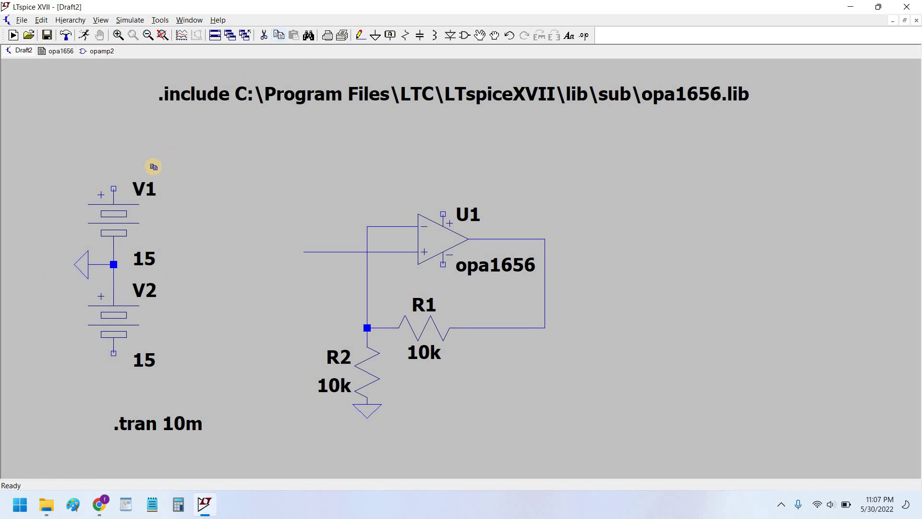
Create a net label VCC and attach it to V1's positive terminal
left_click(391, 36)
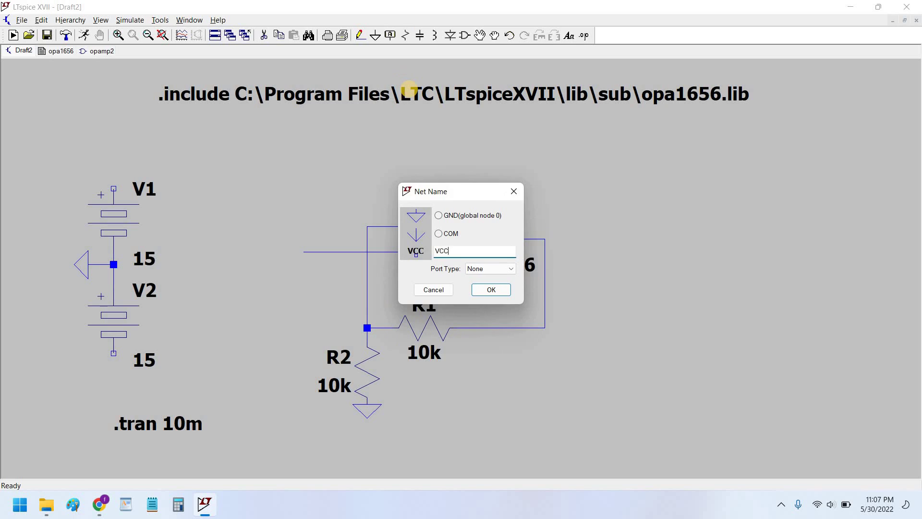
key("Return")
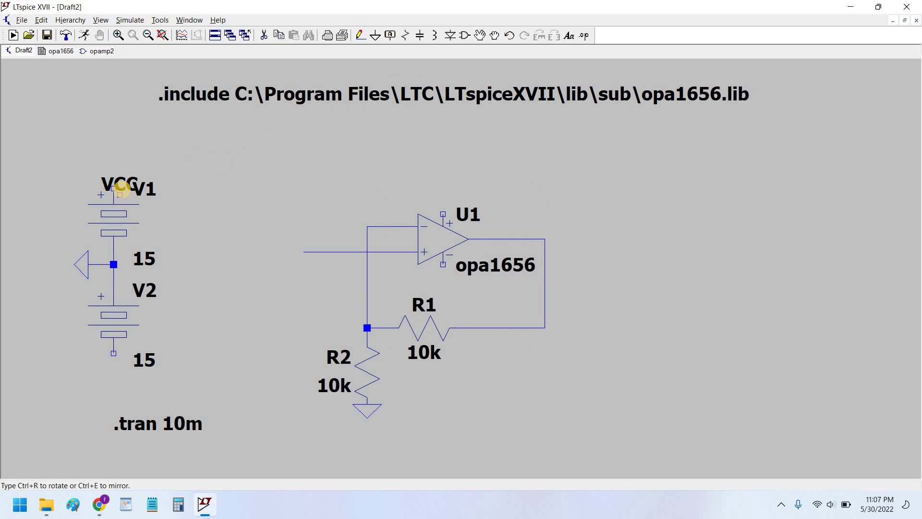
left_click(115, 188)
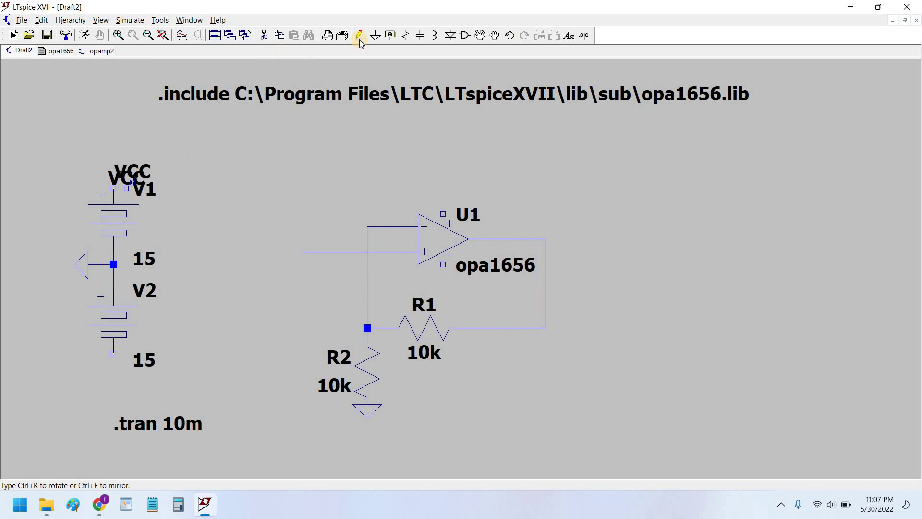
left_click(494, 34)
left_click(128, 176)
left_click(114, 176)
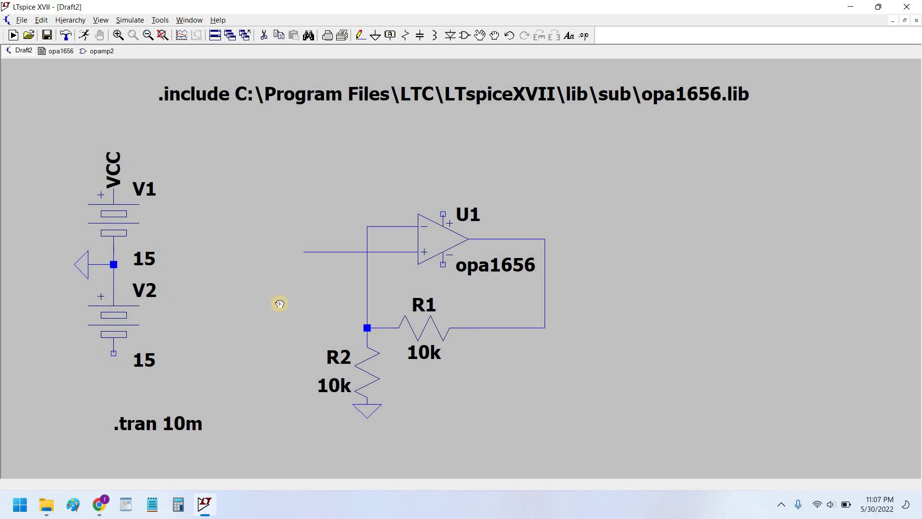
Create a net label VEE and attach it to V2's negative terminal
left_click(392, 37)
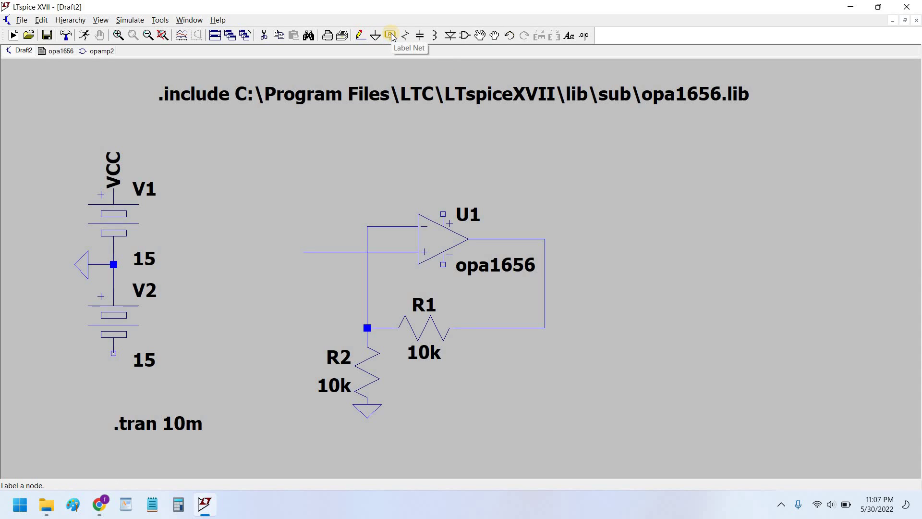
left_click(390, 35)
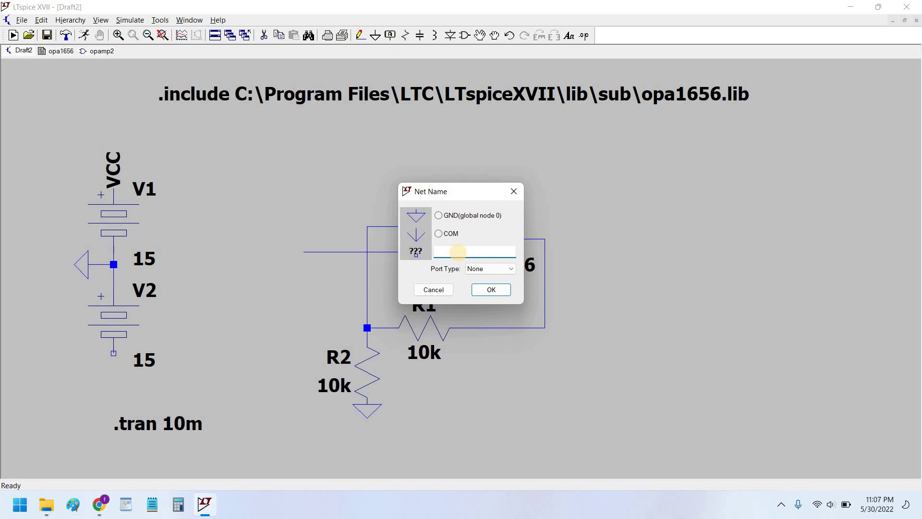
type("E")
key("Return")
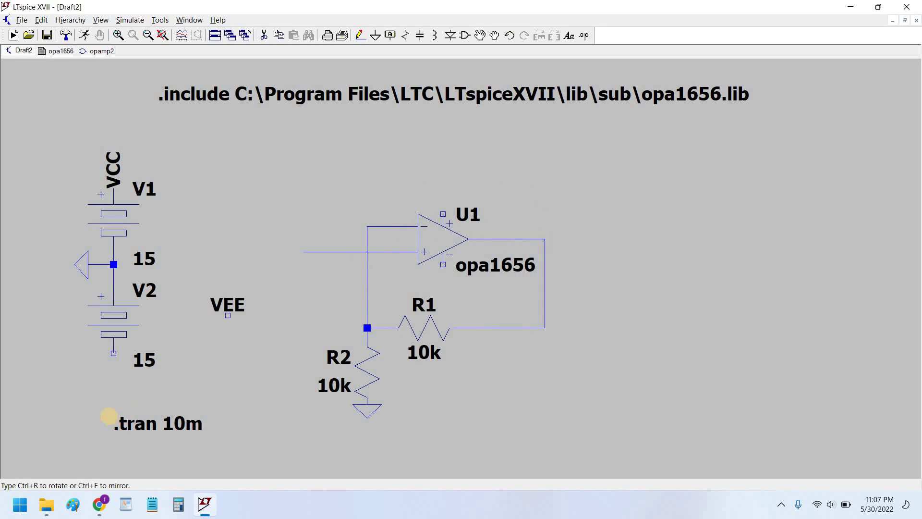
left_click(115, 354)
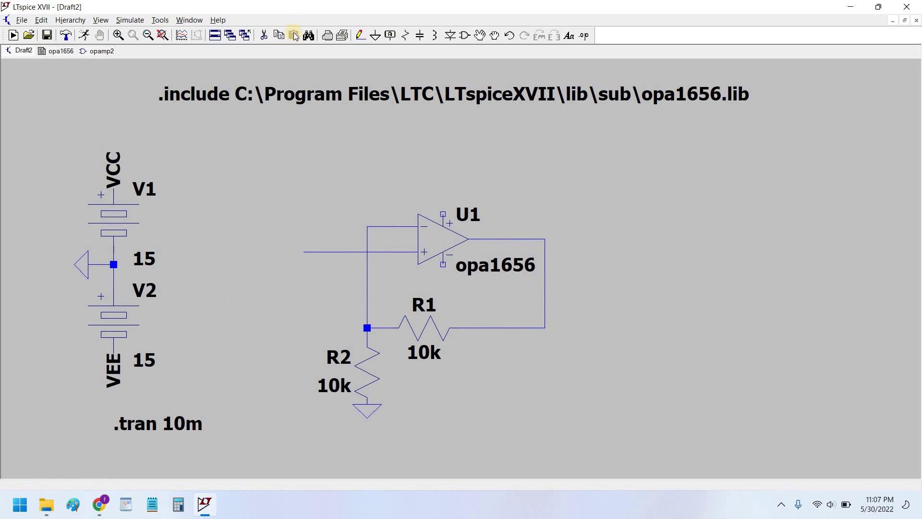
Copy the VCC label to the op-amp's positive supply pin and the VEE label to its negative supply pin
left_click(100, 197)
left_click(442, 196)
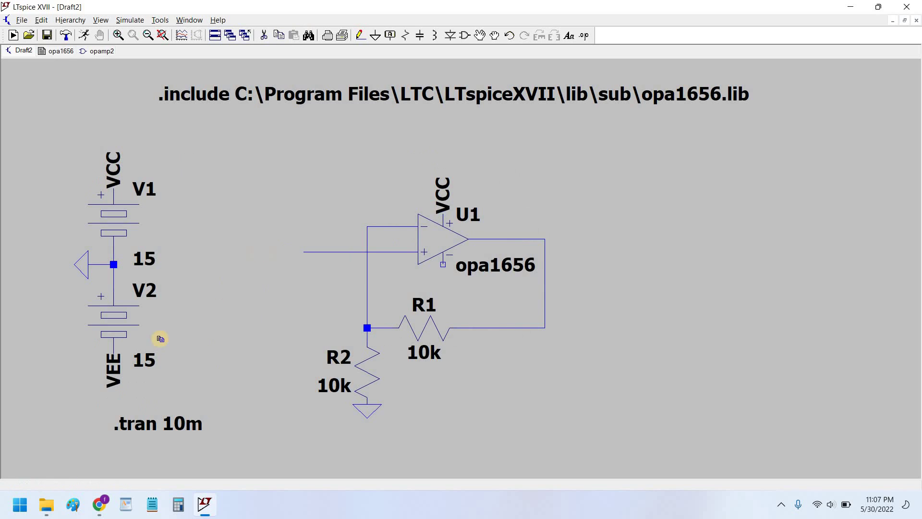
left_click(114, 370)
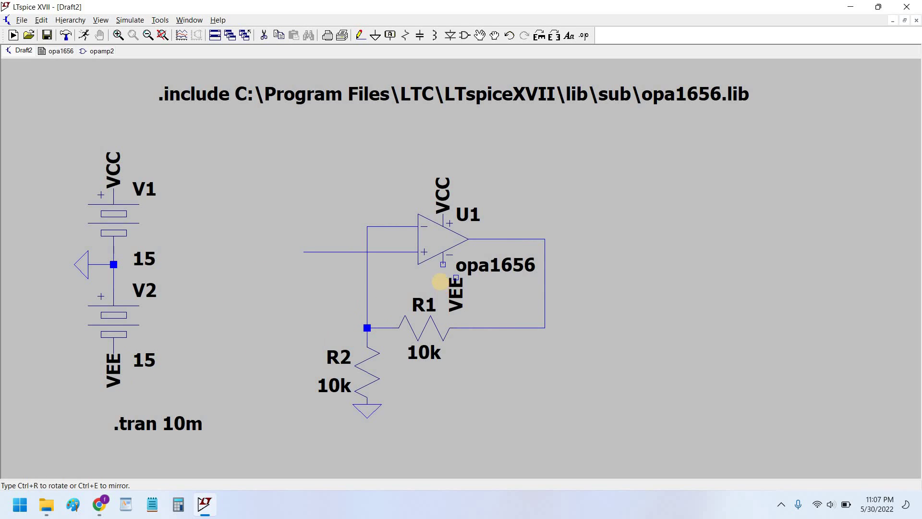
left_click(443, 285)
right_click(325, 302)
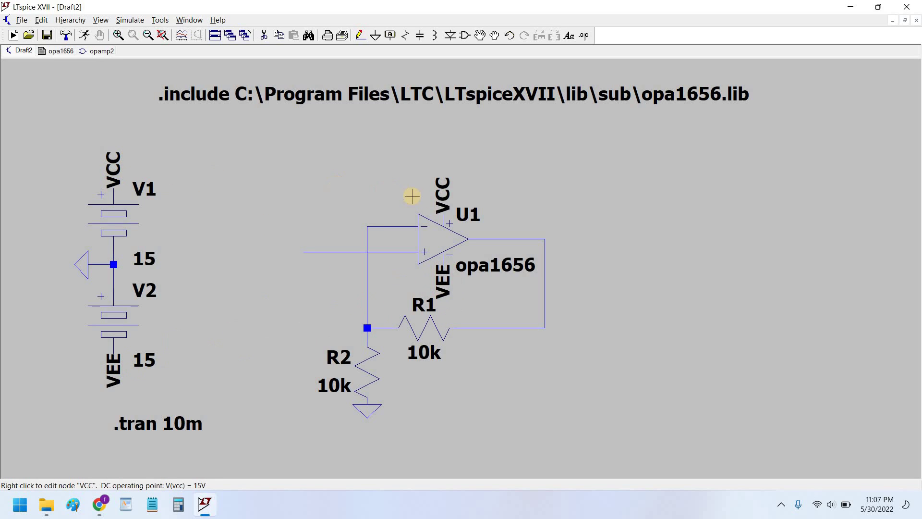
Place a voltage source from the main symbol library between the batteries and the amplifier circuit
left_click_drag(268, 209, 250, 228)
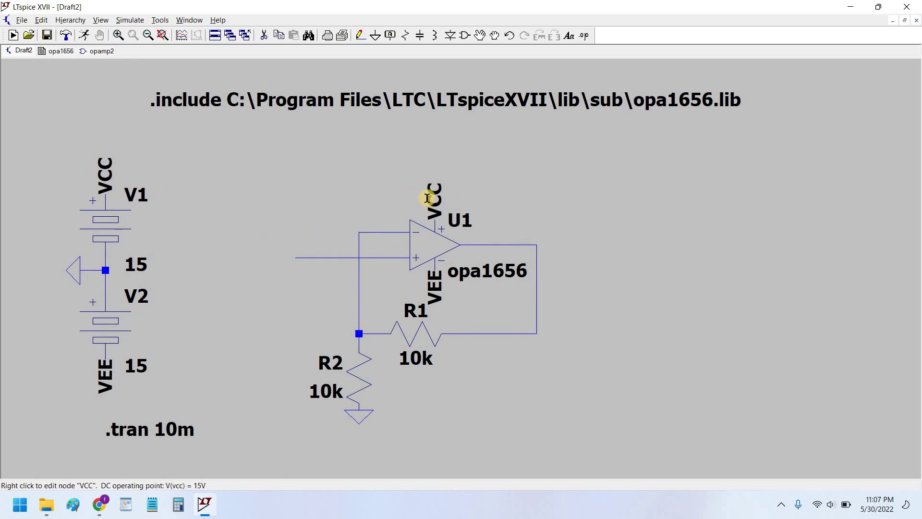
scroll(336, 150, "down", 1)
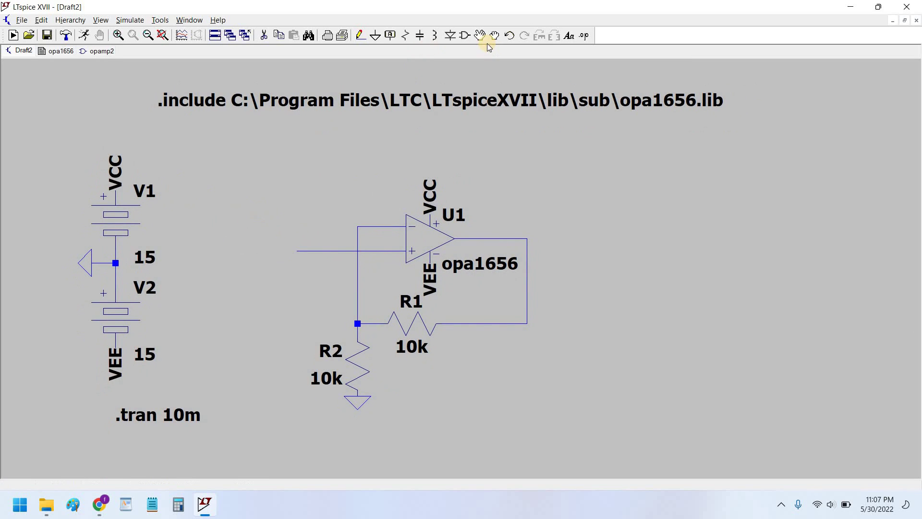
left_click(465, 36)
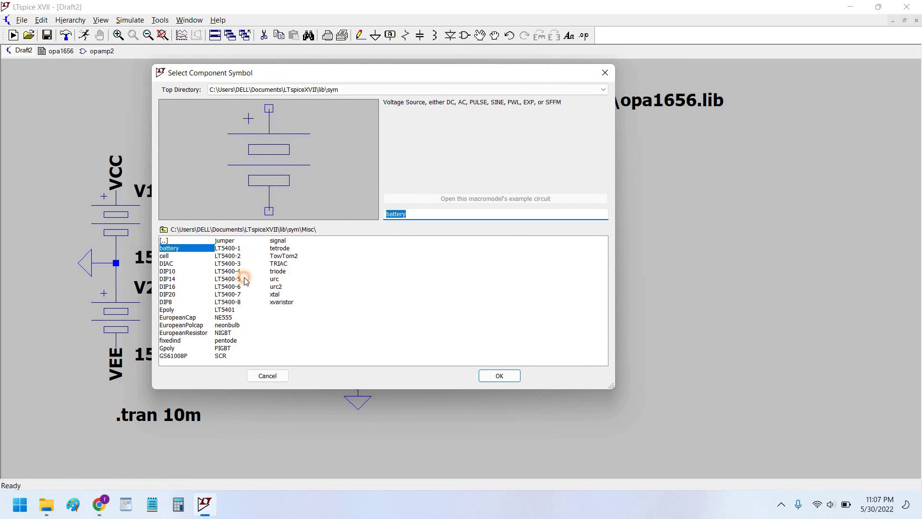
double_click(165, 240)
left_click(429, 287)
left_click(507, 374)
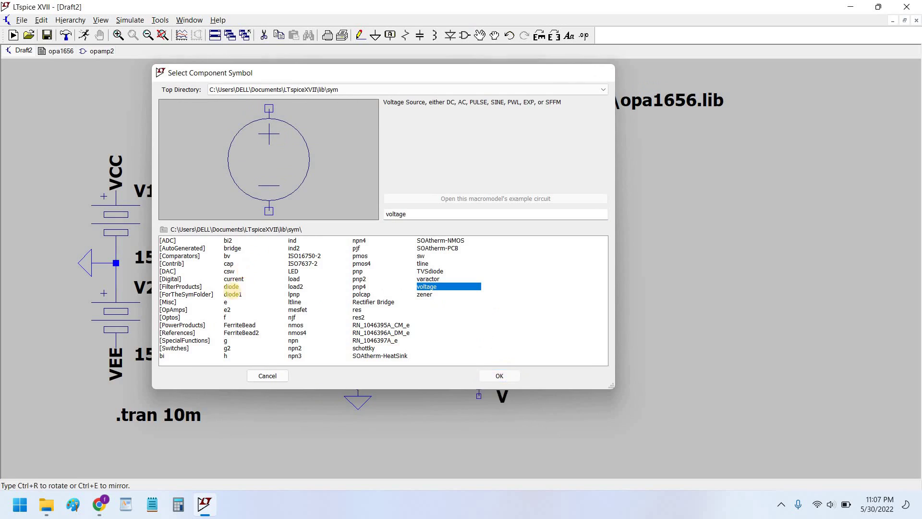
key("Return")
Configure V3 as a SINE source with 0 V DC offset, 0.01 V amplitude and 1000 Hz frequency
right_click(229, 295)
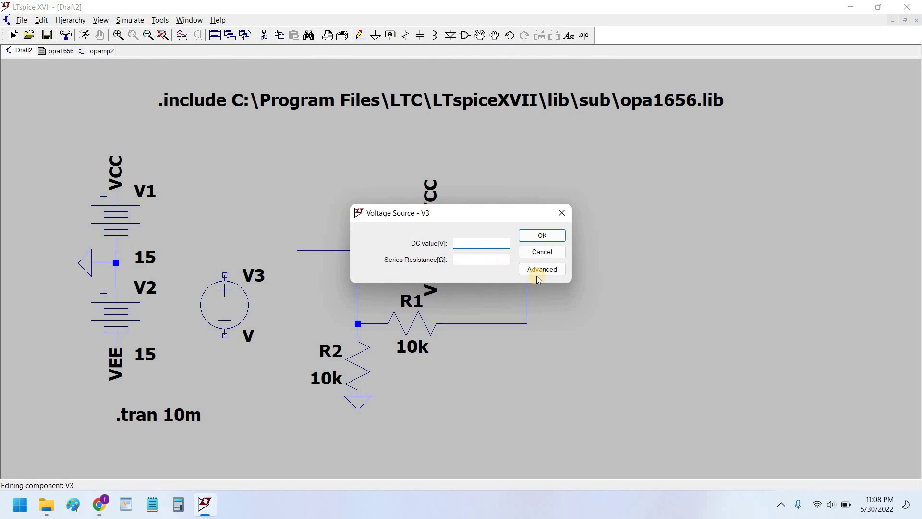
left_click(547, 270)
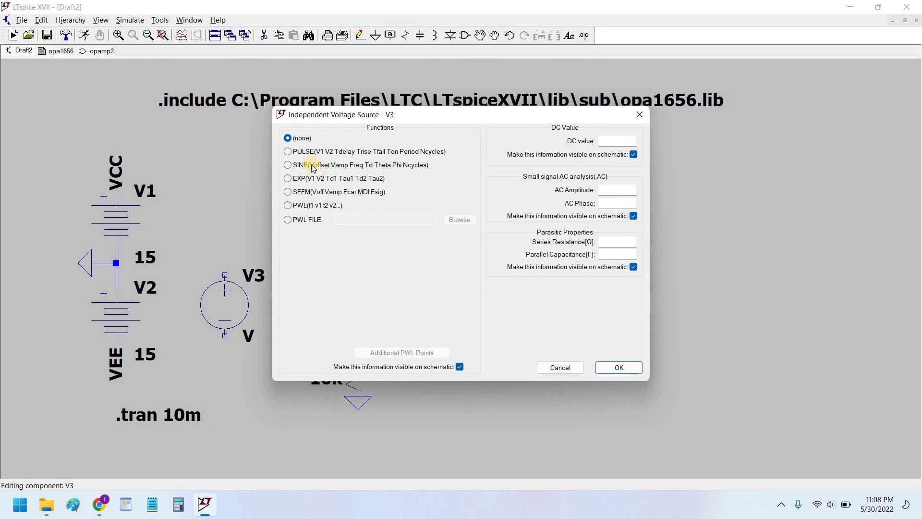
left_click(312, 166)
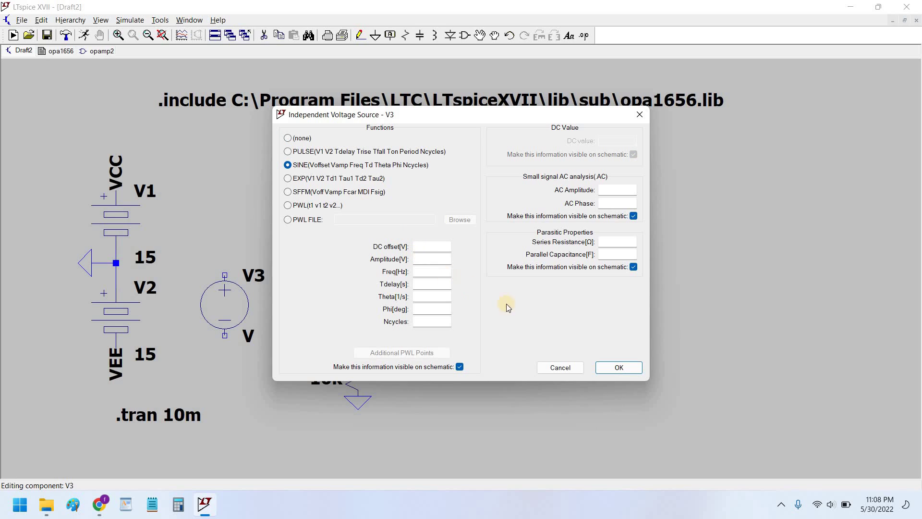
type("0.01")
left_click(429, 275)
type("1000")
key("Return")
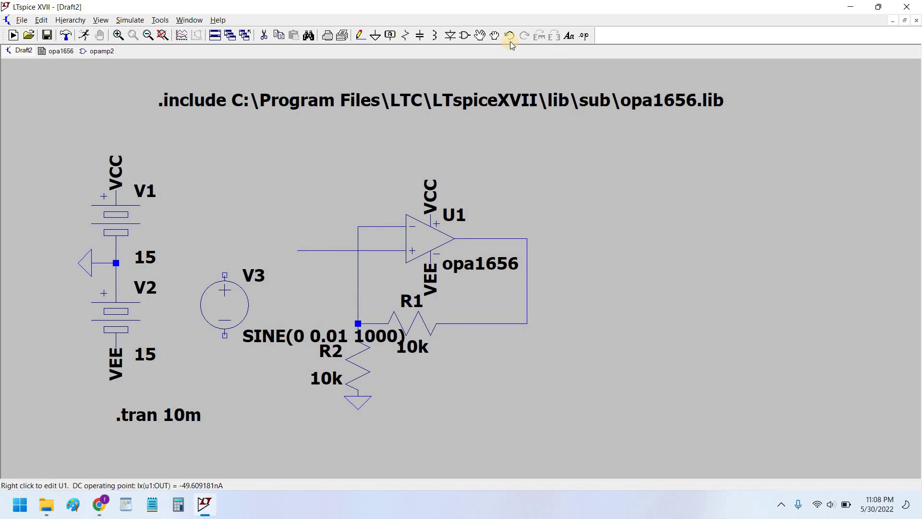
Move the whole op-amp circuit with its resistors and labels to the right, clear of V3's SINE text
left_click(488, 36)
left_click_drag(236, 174, 618, 436)
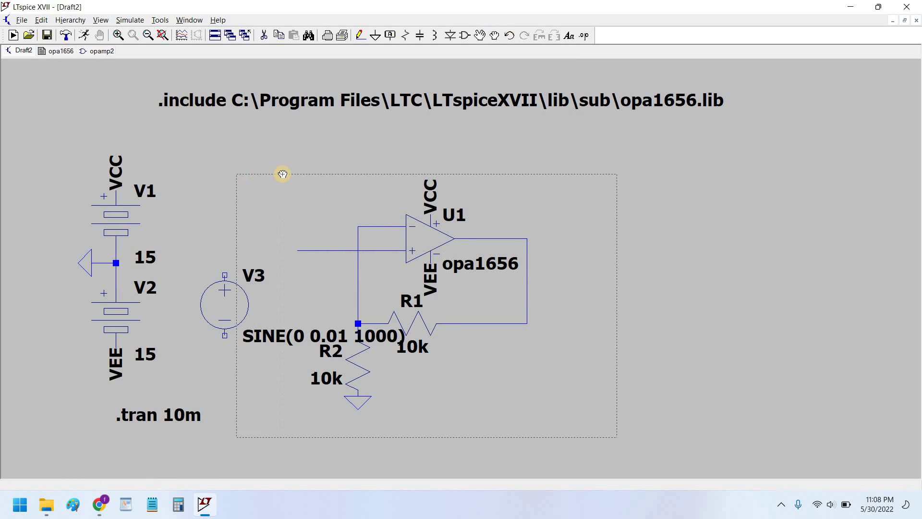
left_click_drag(524, 310, 531, 308)
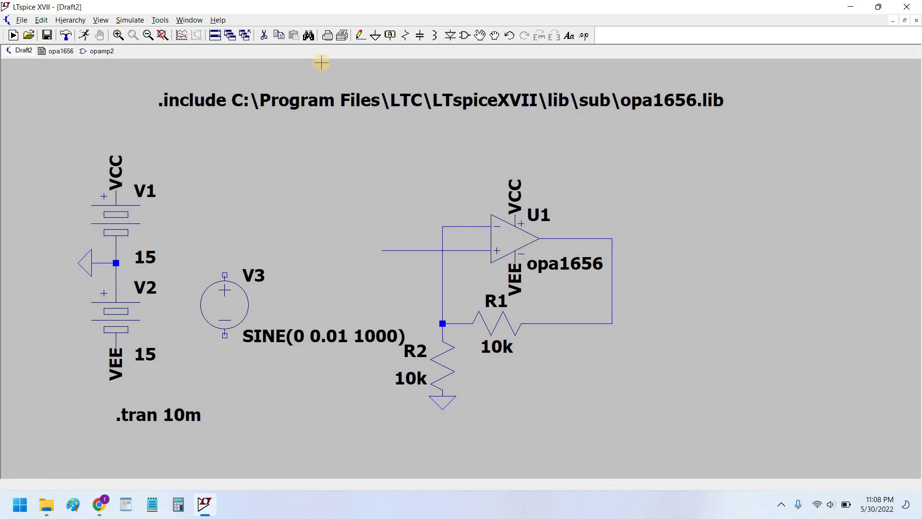
Wire the op-amp's non-inverting input line to V3's positive terminal and ground V3's negative terminal
left_click(364, 39)
left_click(381, 250)
left_click(225, 275)
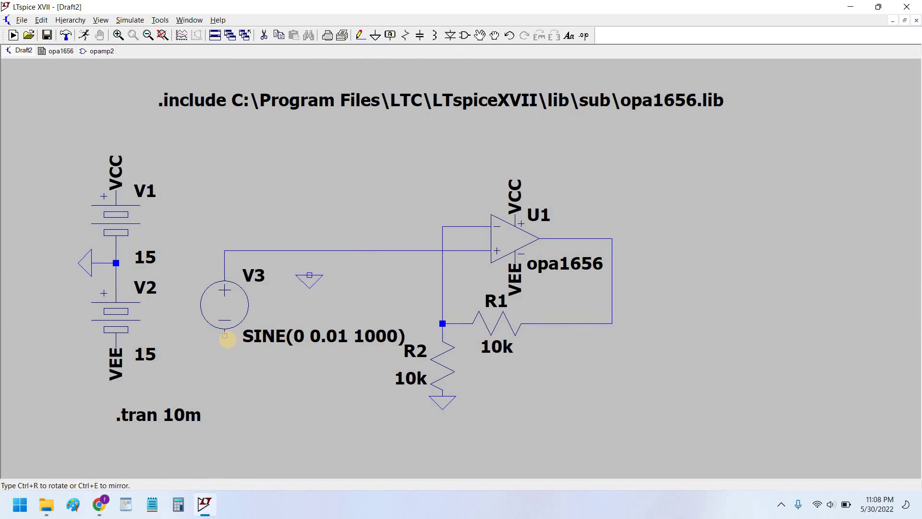
left_click(224, 335)
Label the op-amp's output net "out" at the corner of the feedback wire
left_click_drag(496, 400, 488, 391)
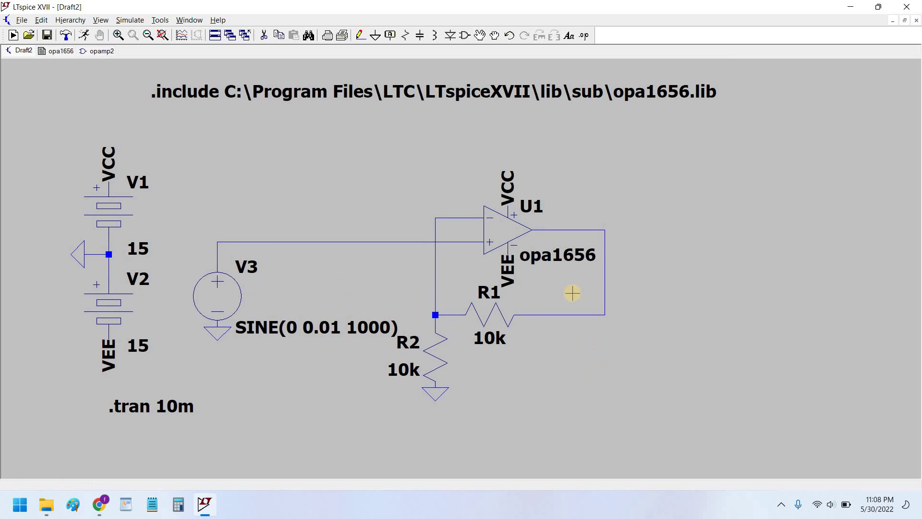
left_click(390, 35)
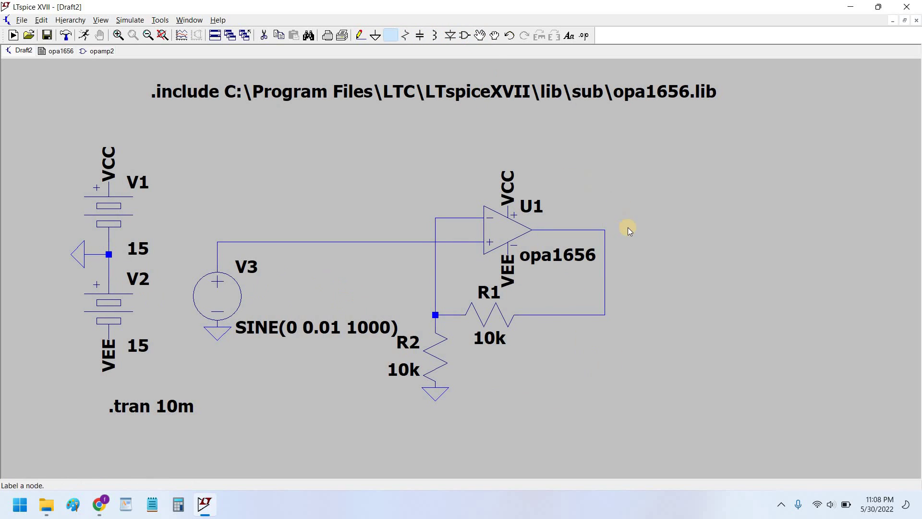
type("out")
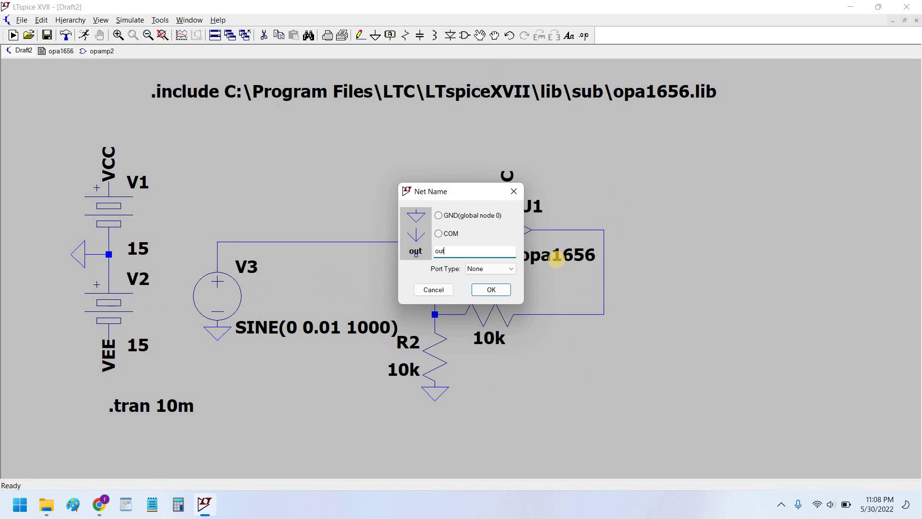
key("Return")
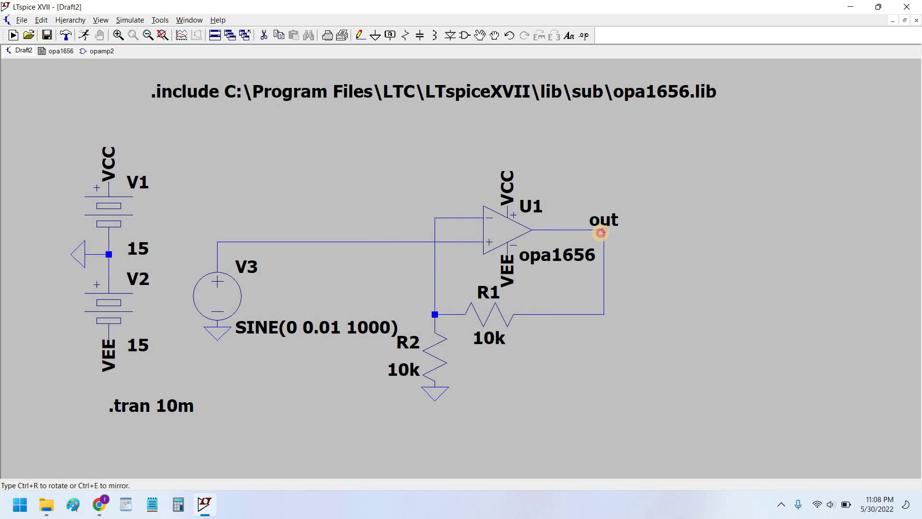
left_click(604, 230)
key("Escape")
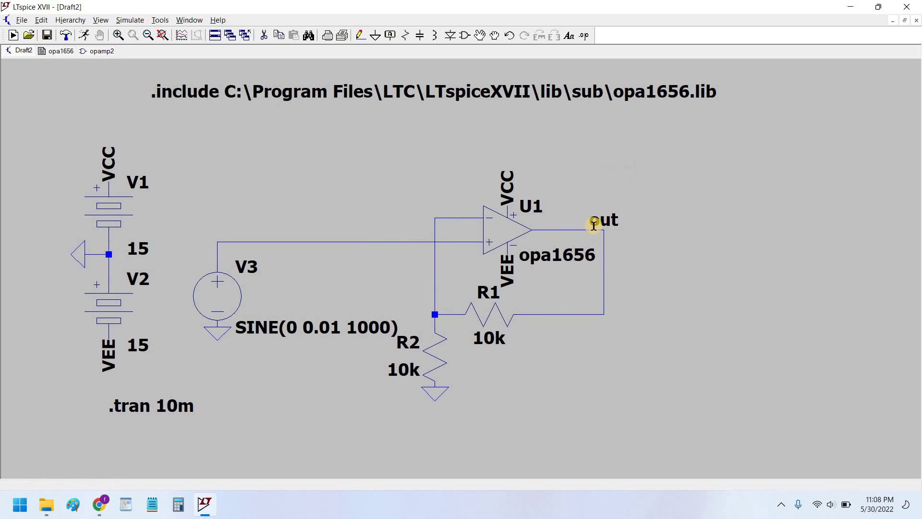
Label the wire between V3 and the op-amp's non-inverting input as net "in"
left_click(390, 35)
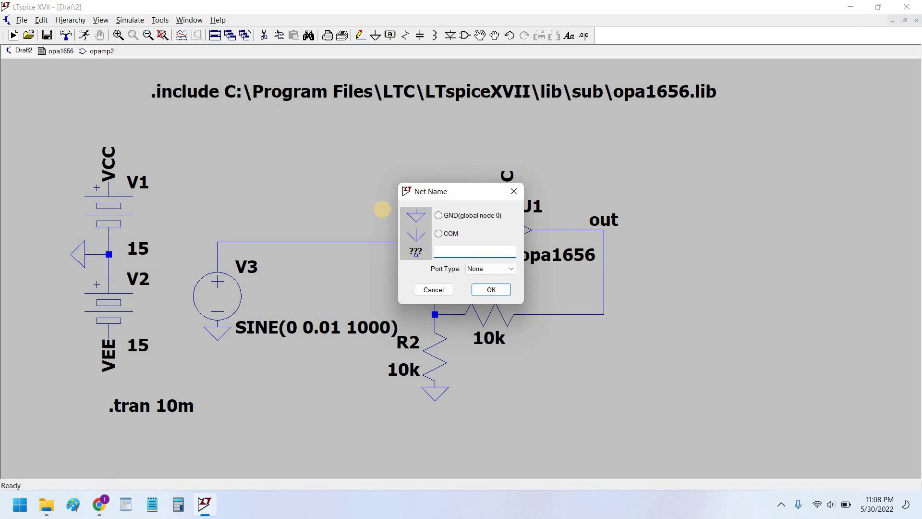
type("in")
key("Return")
left_click(361, 242)
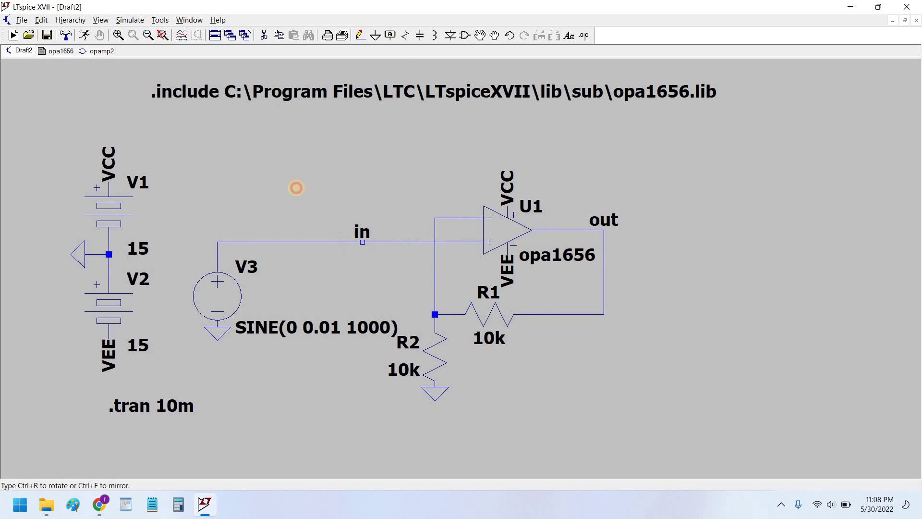
key("Escape")
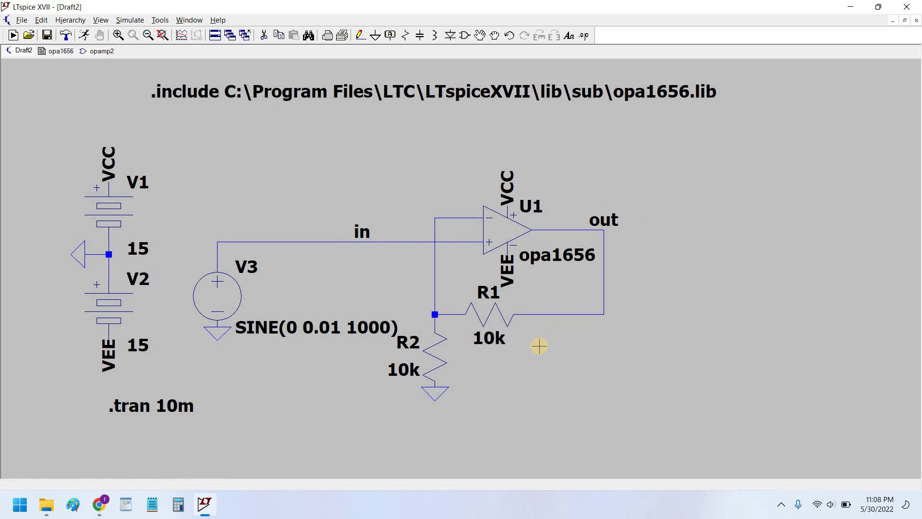
Shift the op-amp circuit with R1, R2 and its labels slightly further right, away from V3's SINE text
left_click(491, 38)
left_click_drag(353, 164, 385, 147)
left_click(558, 279)
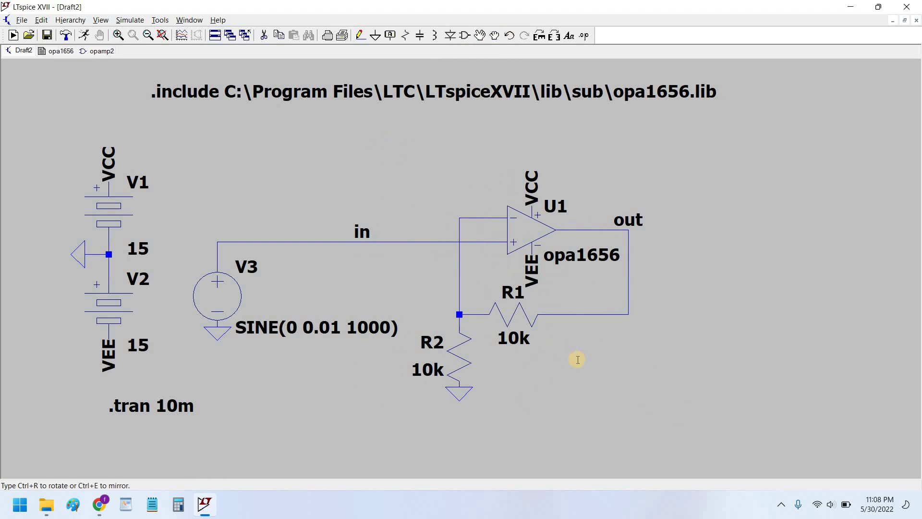
key("Escape")
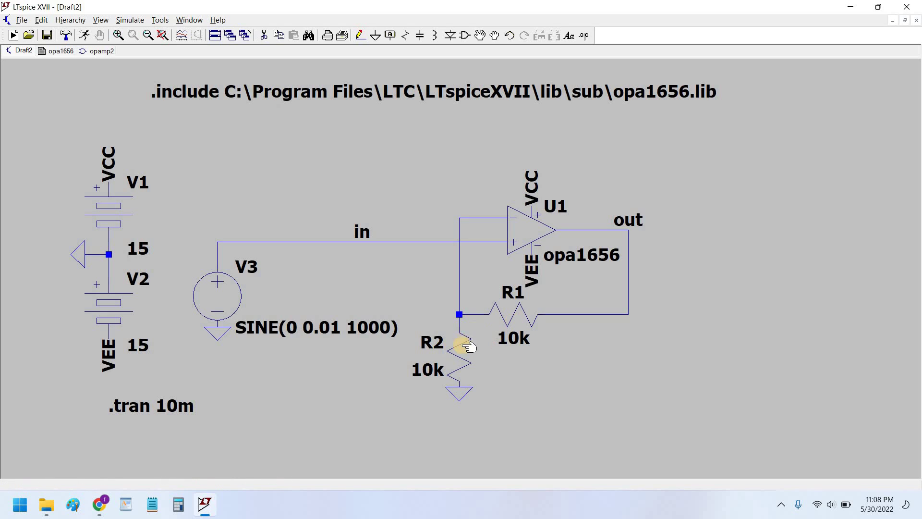
Run the transient simulation and plot the voltages of the "out" and "in" nets
left_click_drag(373, 295, 349, 300)
left_click(373, 284)
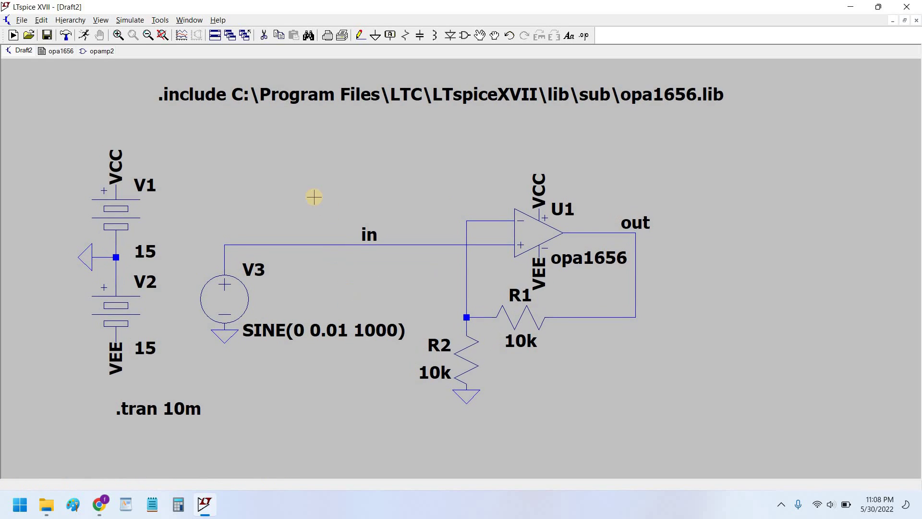
left_click_drag(321, 168, 323, 166)
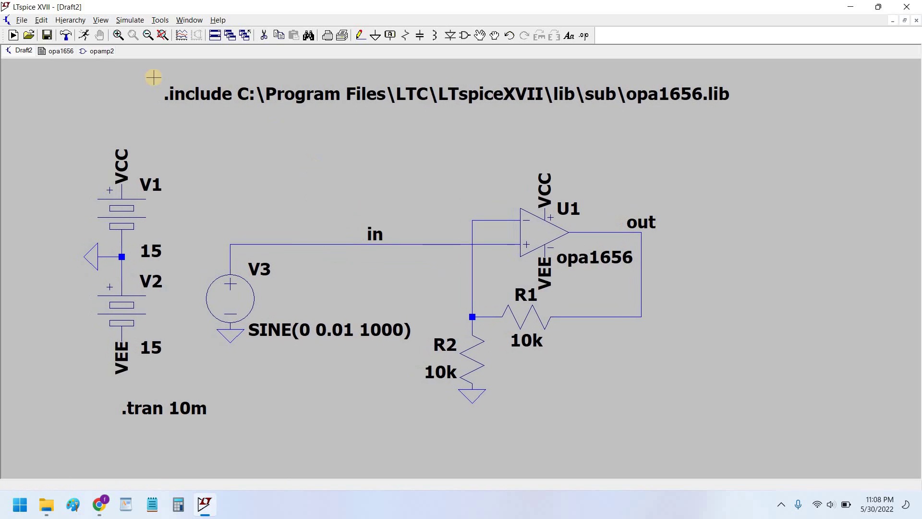
left_click(84, 37)
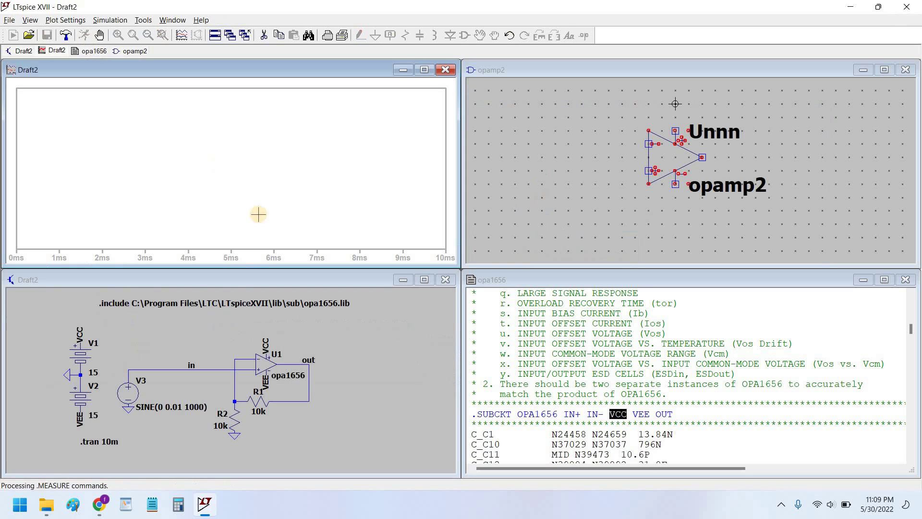
left_click(309, 384)
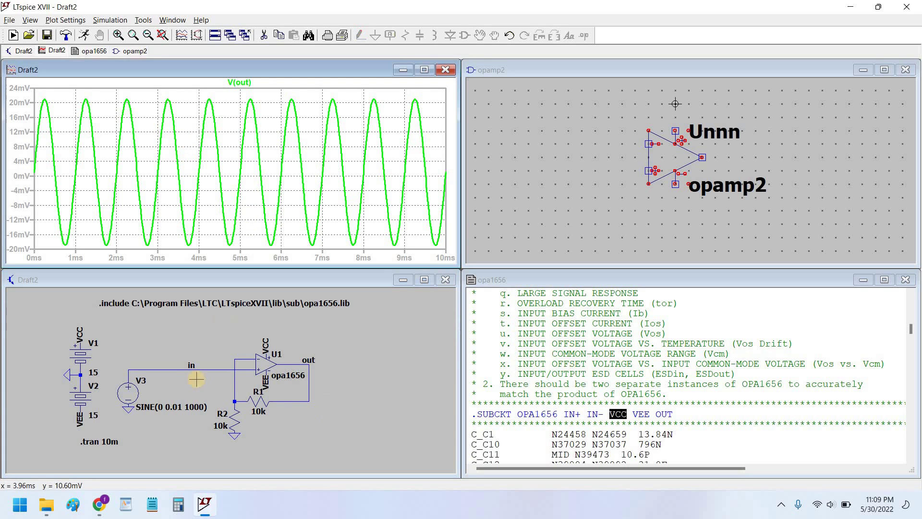
left_click(166, 370)
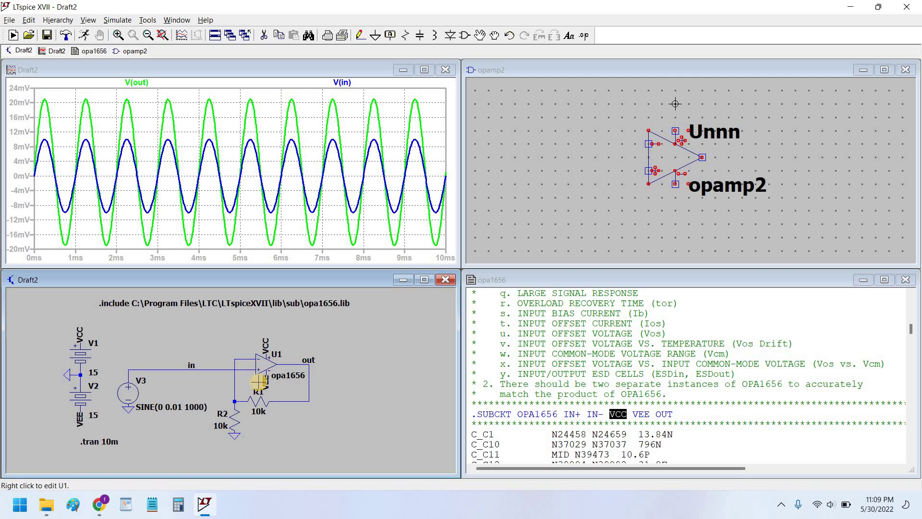
Maximize the waveform plot and measure V(out)'s peak-to-peak voltage with two cursors, on a crest and on the following trough
scroll(267, 370, "up", 1)
scroll(365, 365, "down", 2)
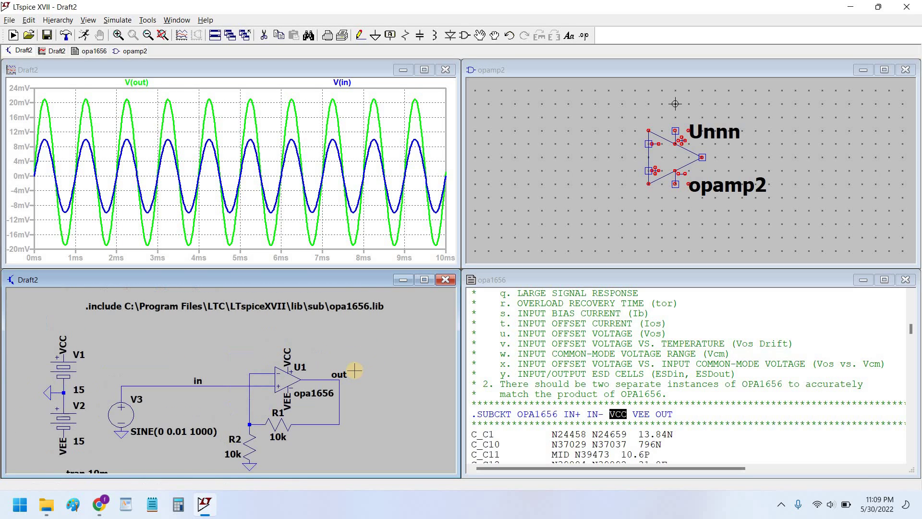
left_click_drag(332, 339, 348, 336)
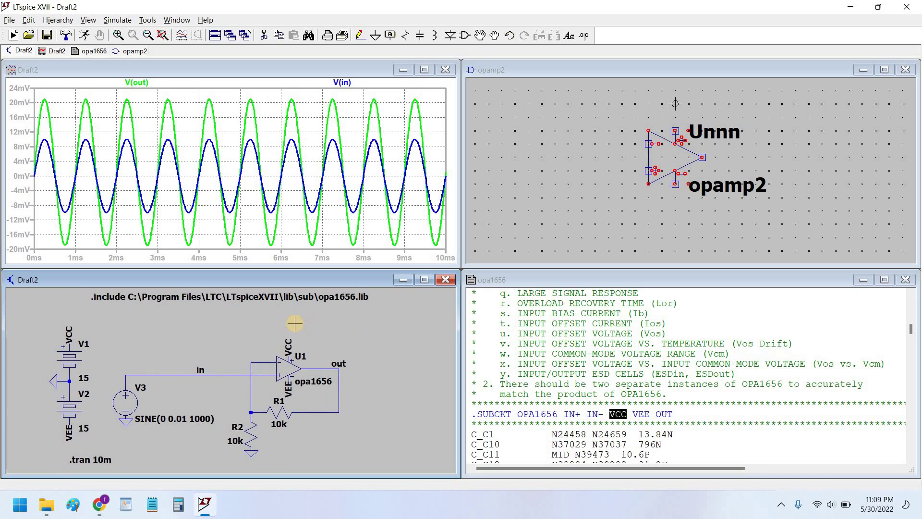
left_click(425, 69)
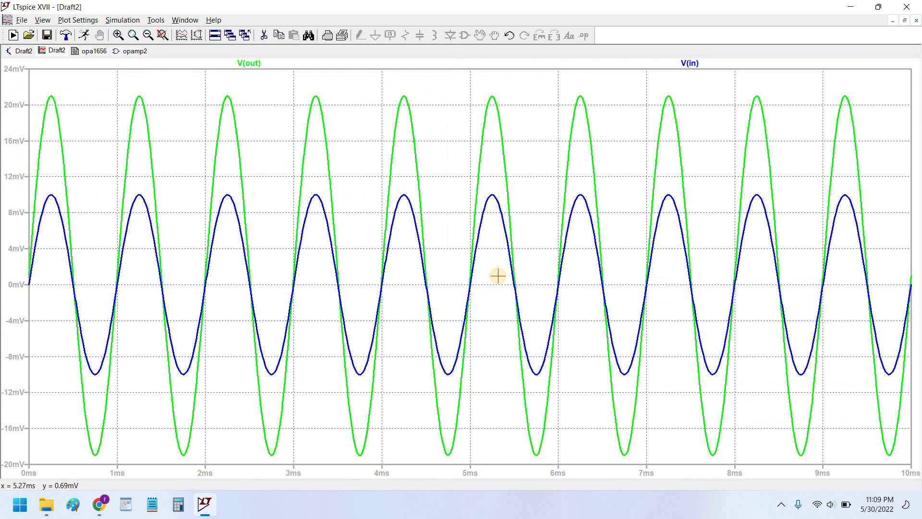
left_click(250, 64)
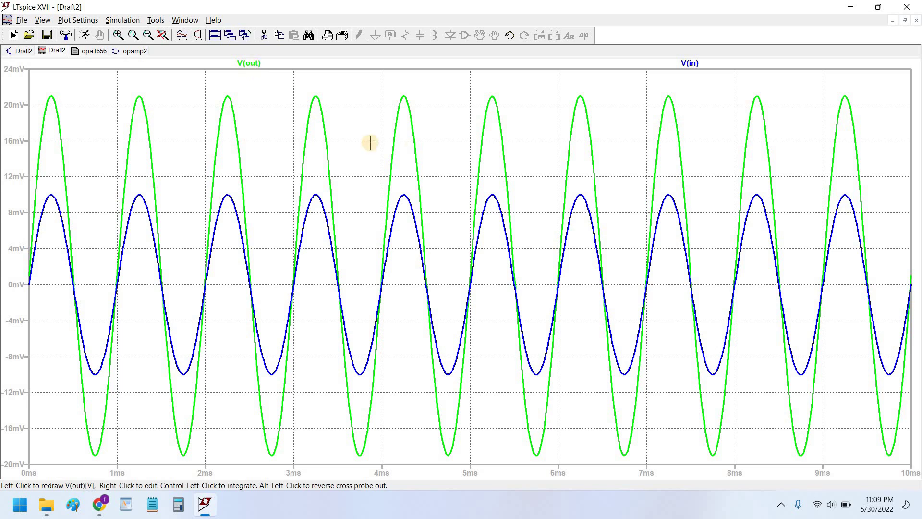
left_click_drag(470, 152, 403, 157)
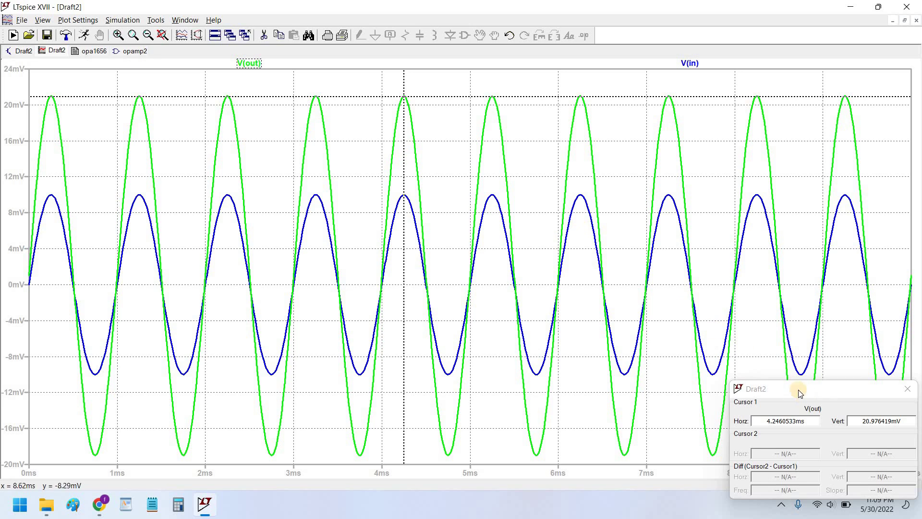
left_click_drag(799, 392, 711, 230)
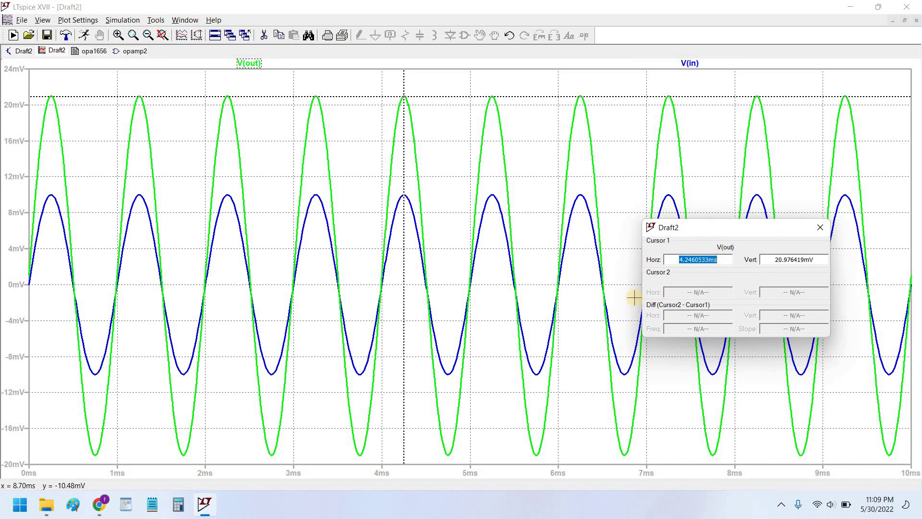
left_click(249, 64)
left_click_drag(470, 117, 448, 160)
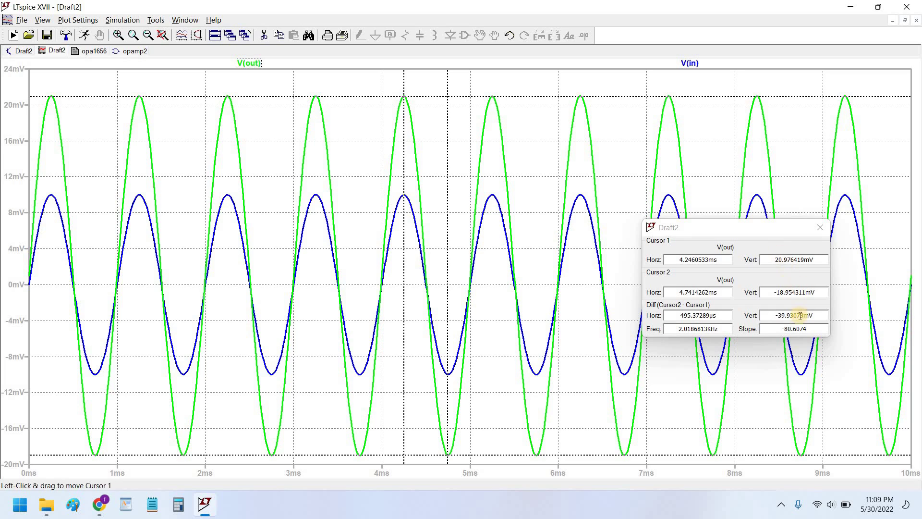
left_click_drag(774, 315, 811, 324)
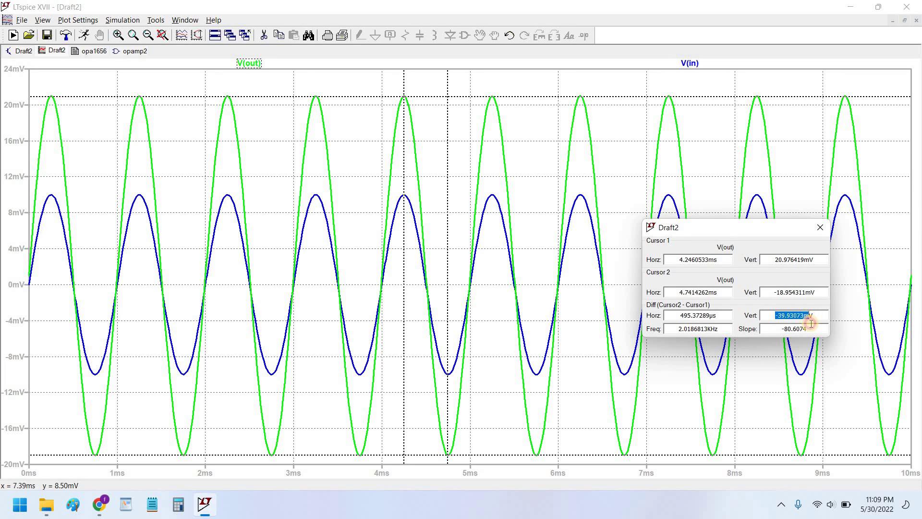
left_click_drag(658, 225, 538, 189)
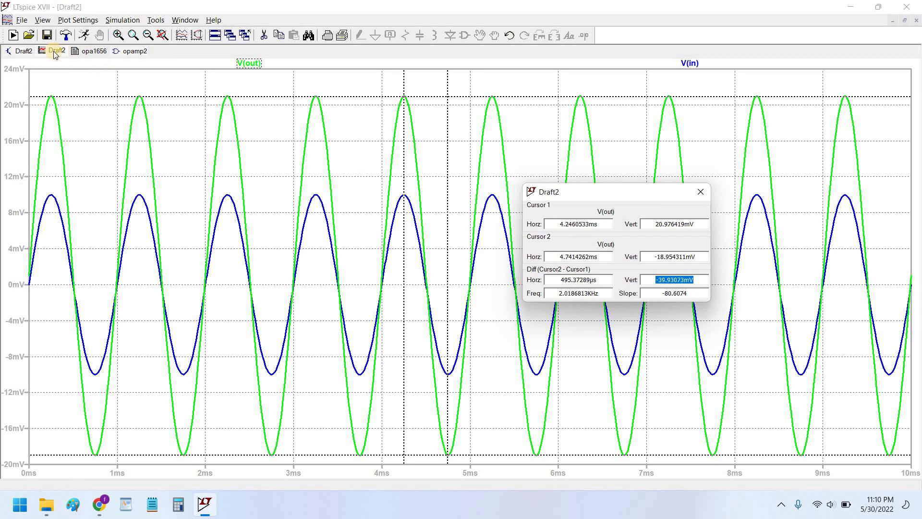
Return to the schematic, check V3's sine amplitude setting without changing it, and close the cursor readout
left_click(23, 51)
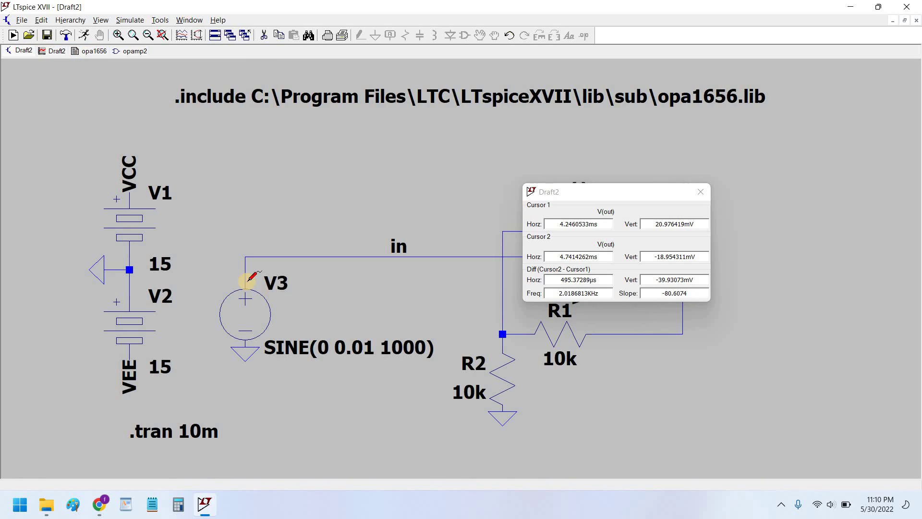
right_click(281, 309)
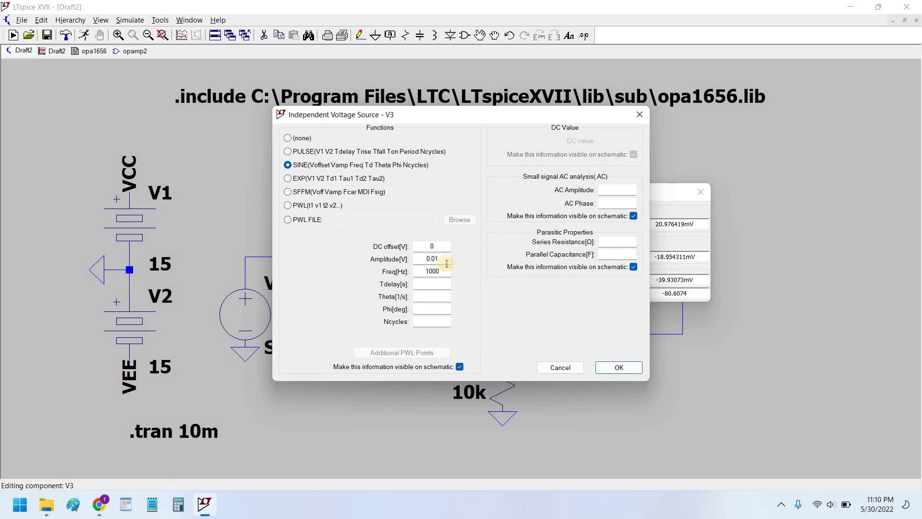
double_click(432, 259)
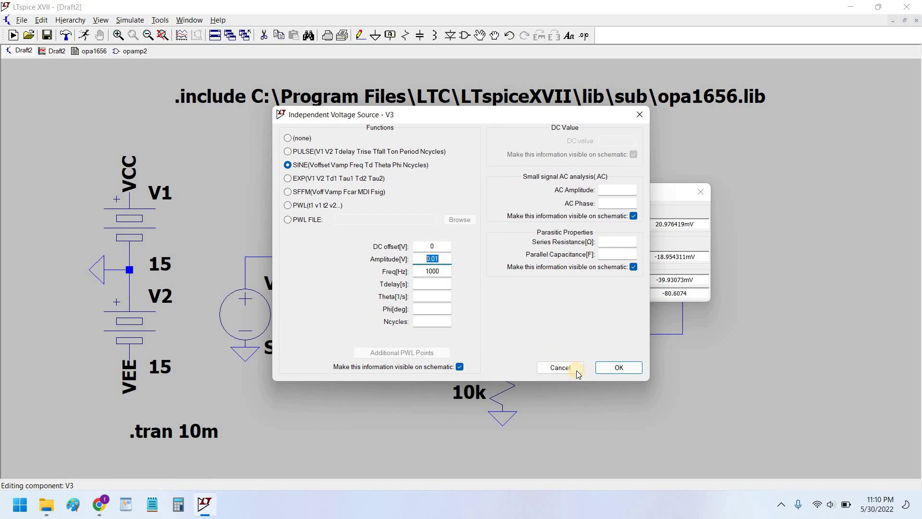
left_click(560, 367)
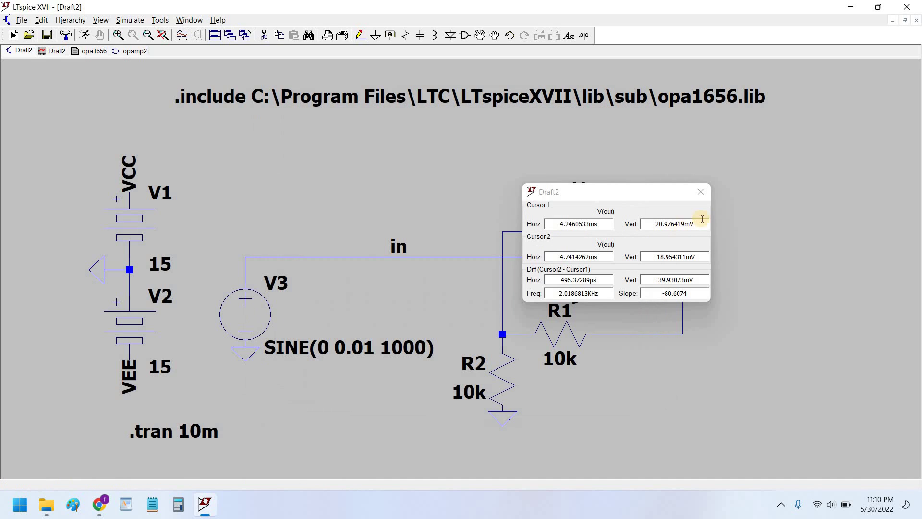
left_click(707, 192)
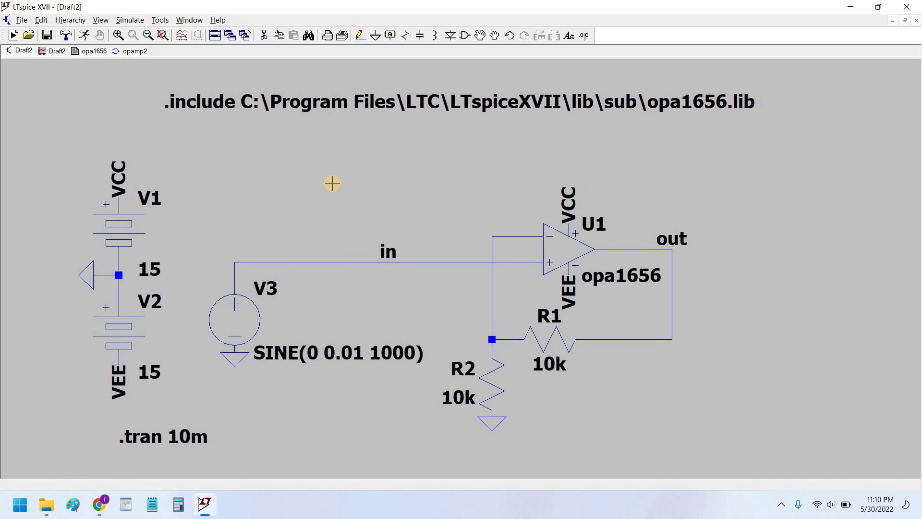
left_click_drag(332, 182, 304, 204)
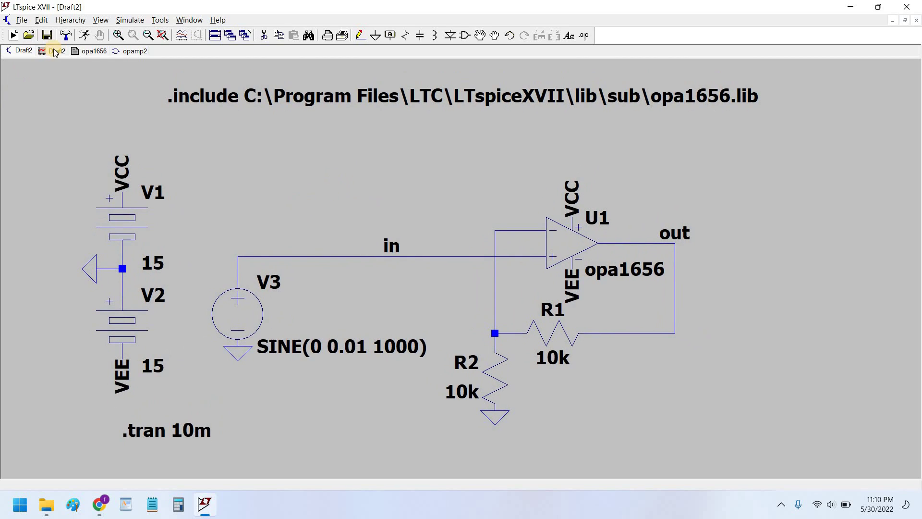
left_click_drag(310, 168, 292, 207)
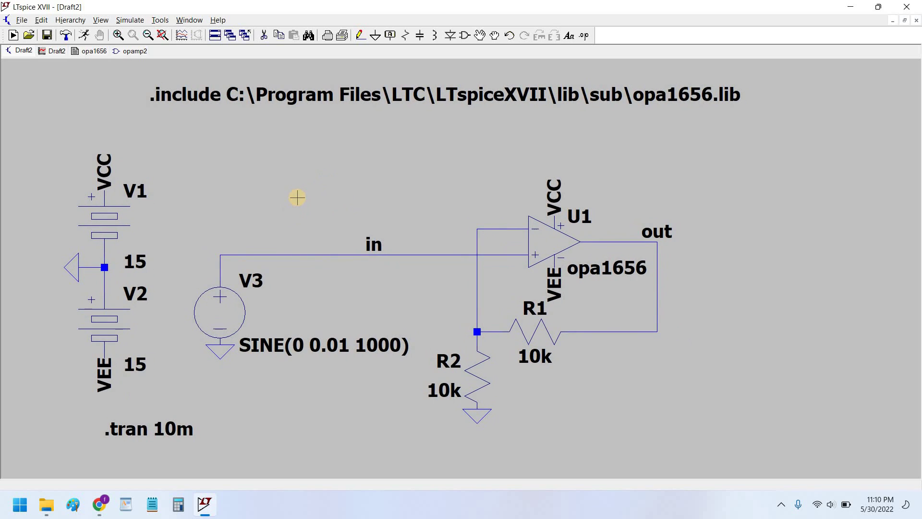